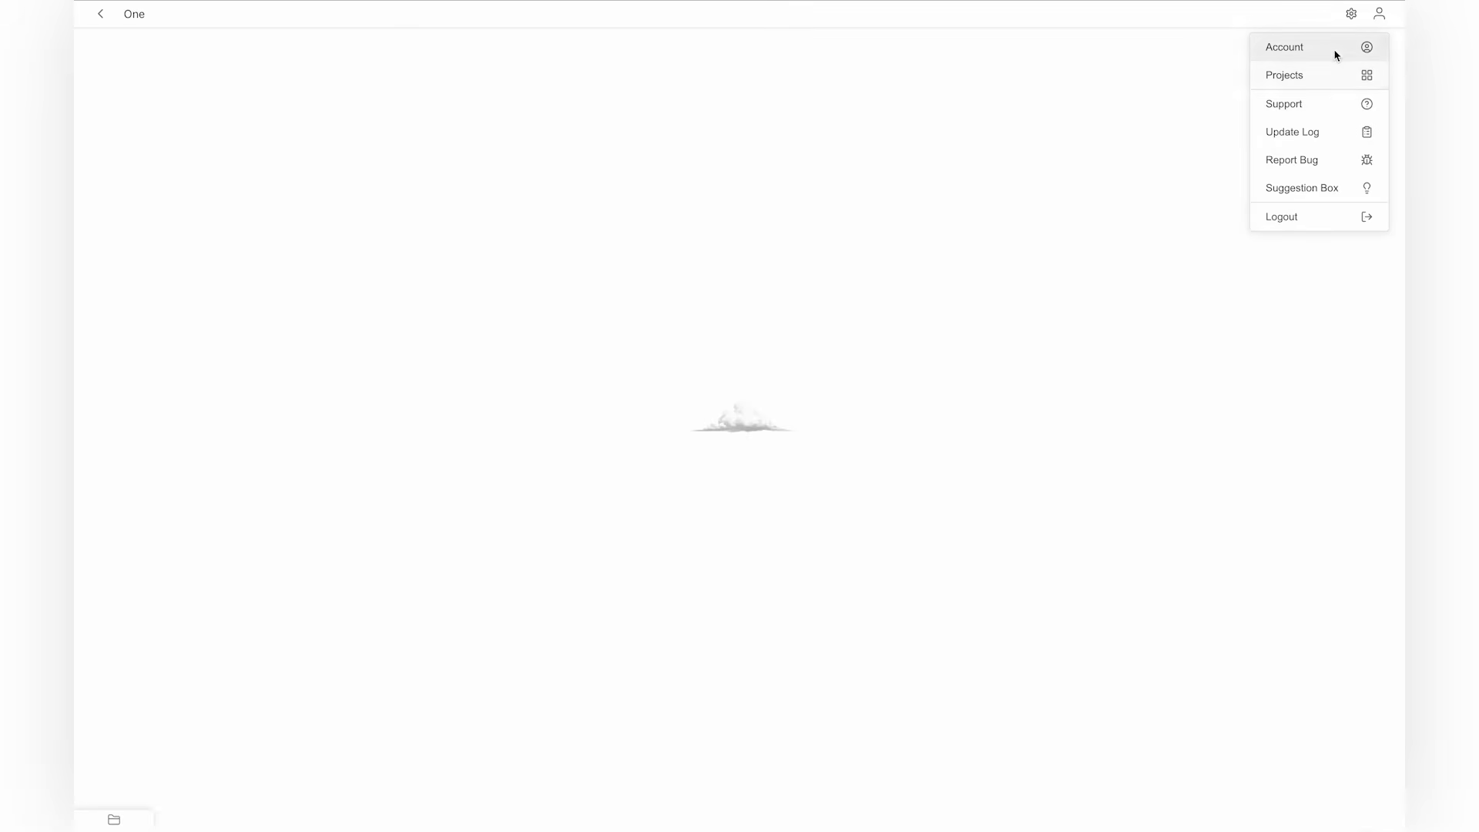
# Review the display settings, then reopen project One from the project overview and show its files.
pyautogui.click(1351, 13)
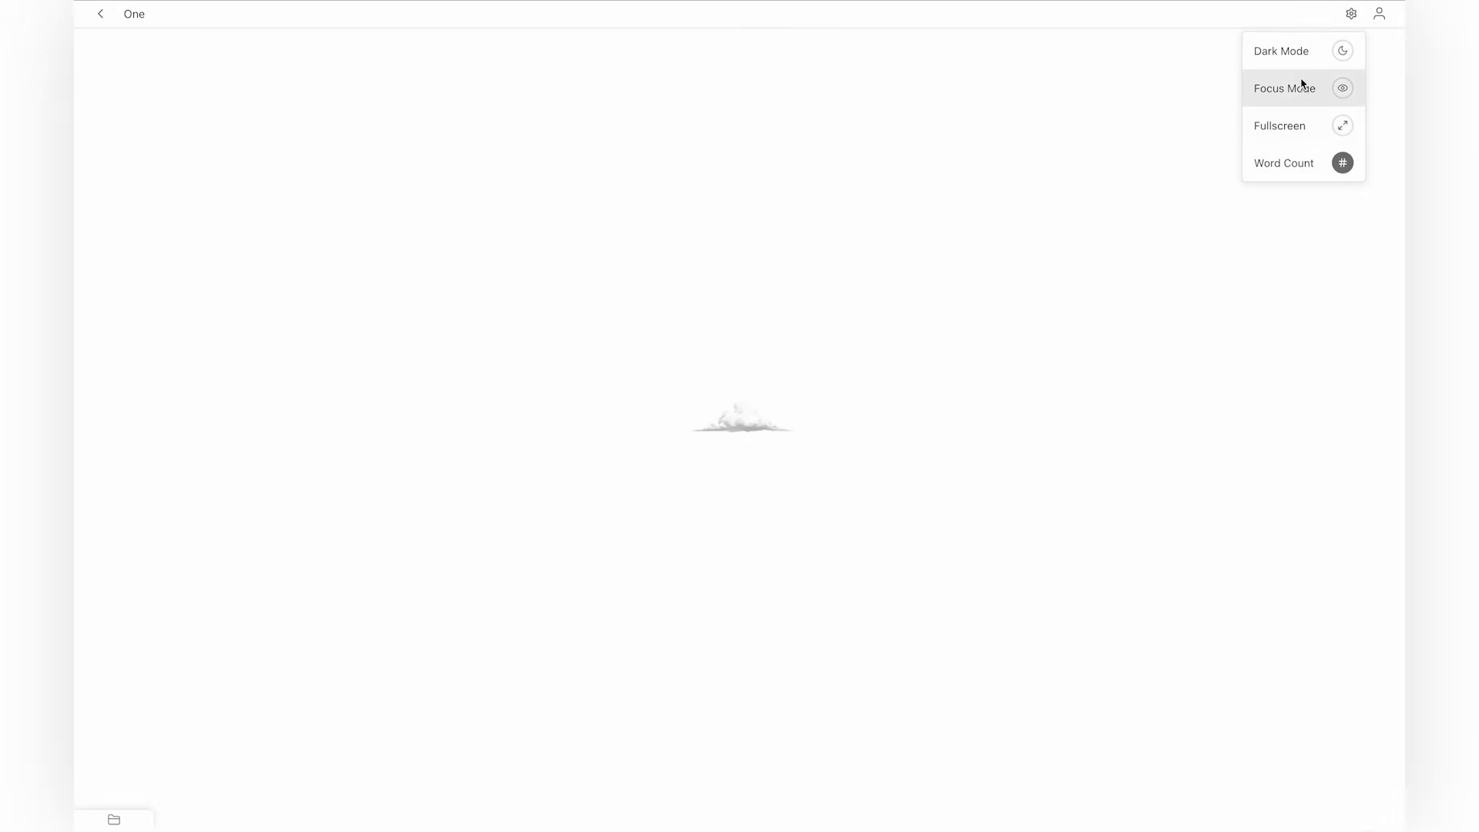
pyautogui.click(103, 17)
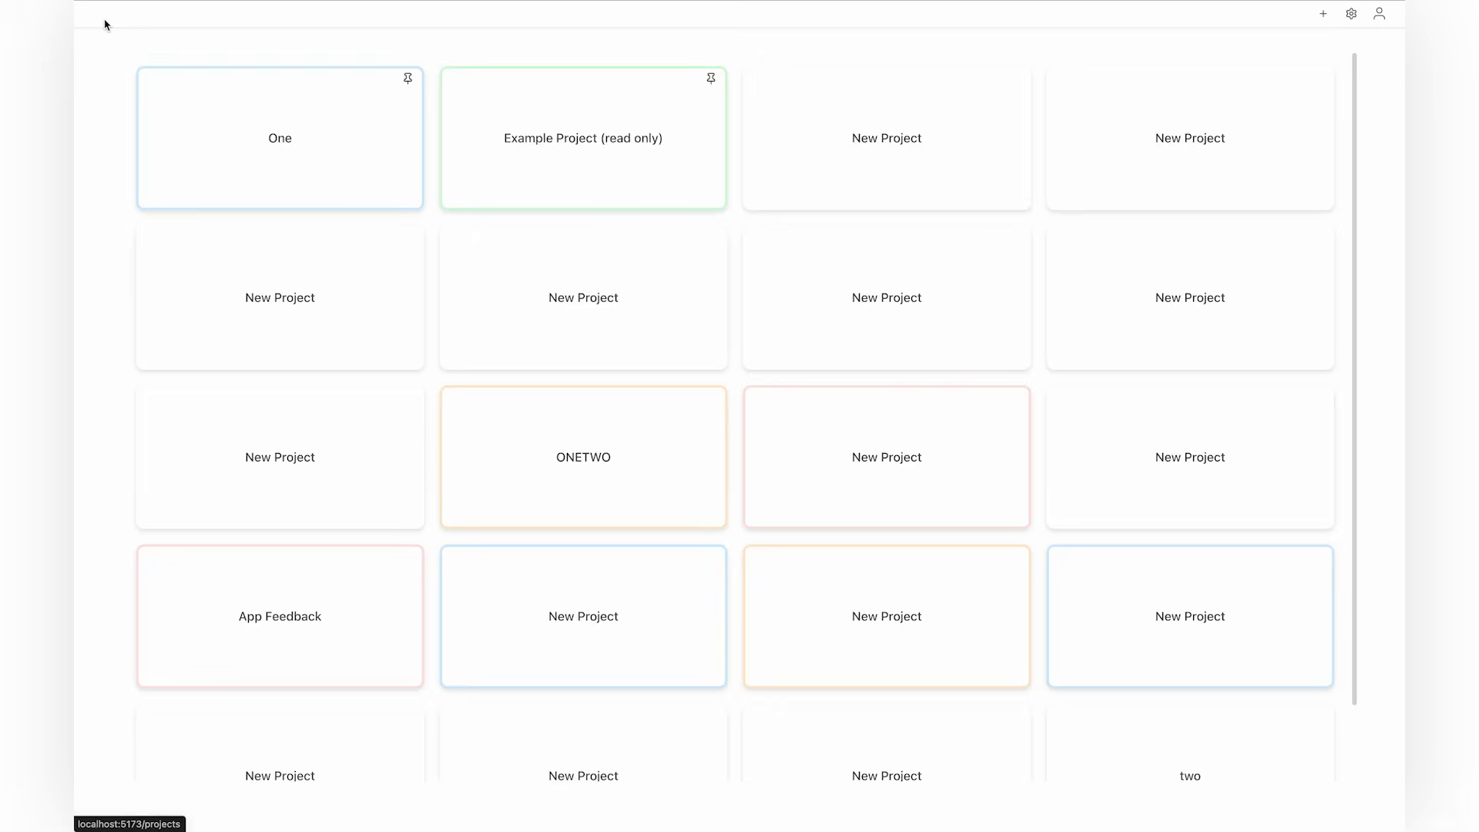
pyautogui.click(310, 140)
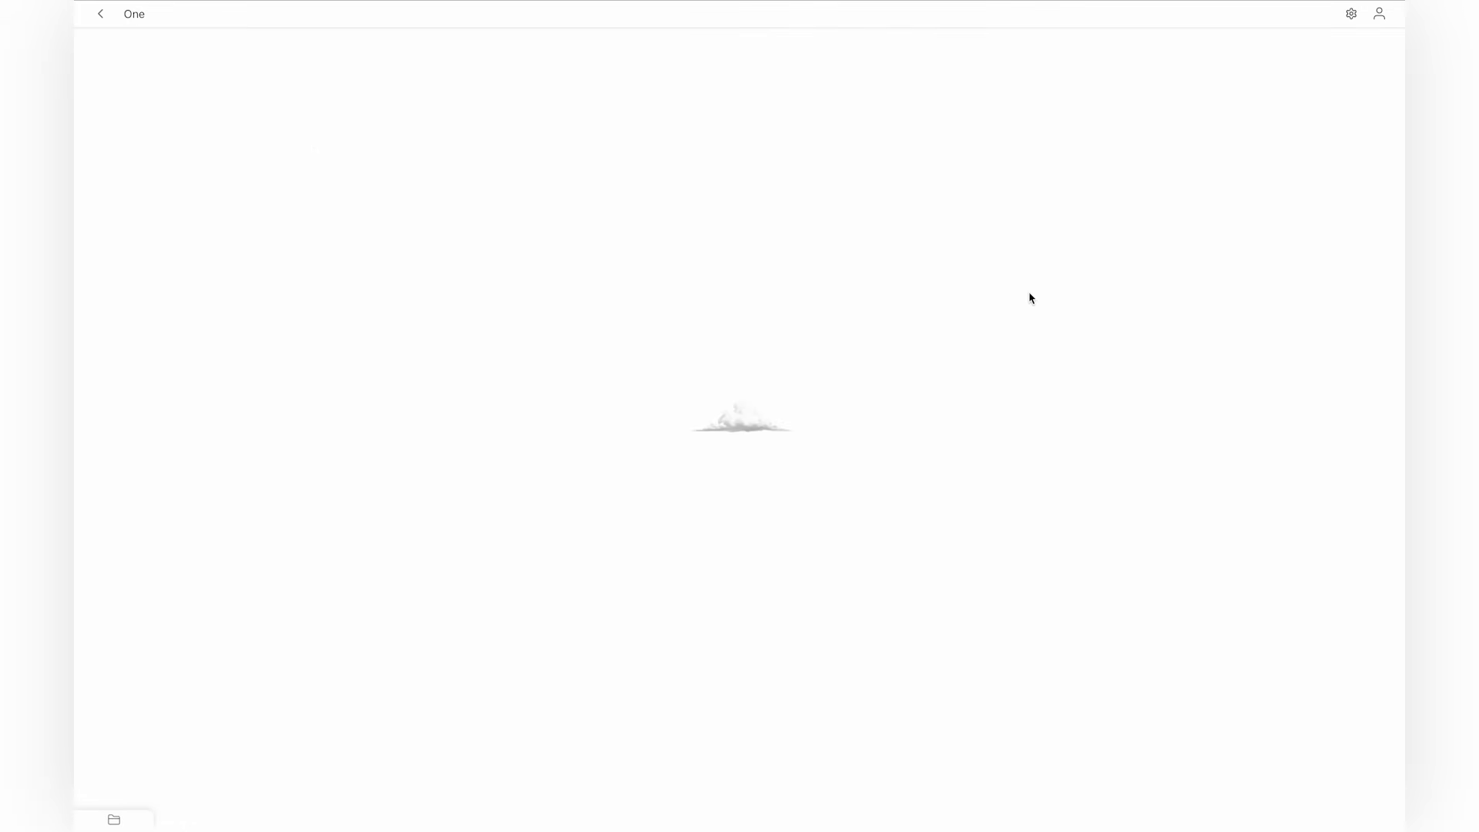
pyautogui.press('Escape')
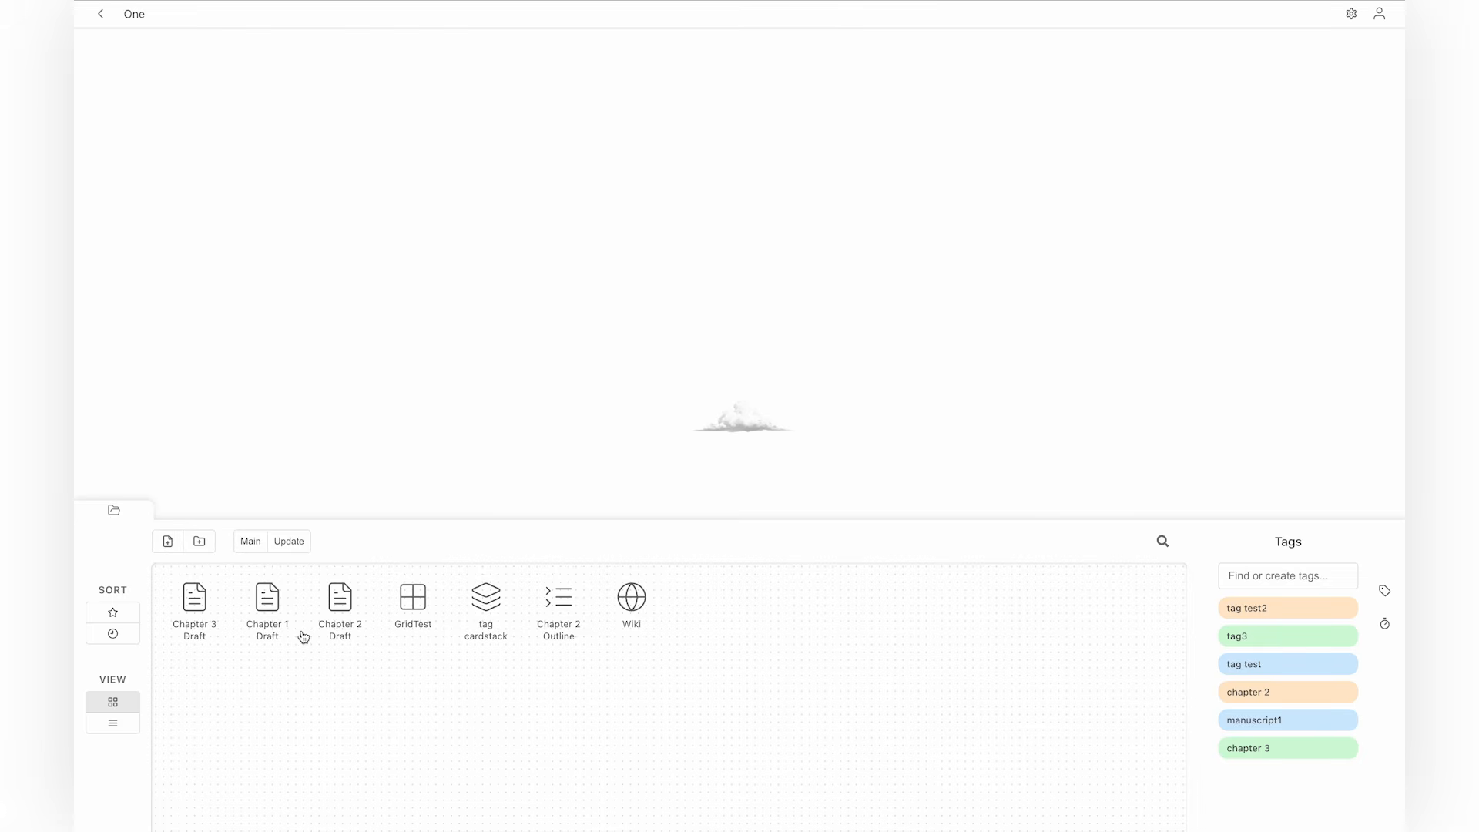
# Create an untitled folder and an untitled text document in the Update folder.
pyautogui.click(199, 541)
pyautogui.click(435, 693)
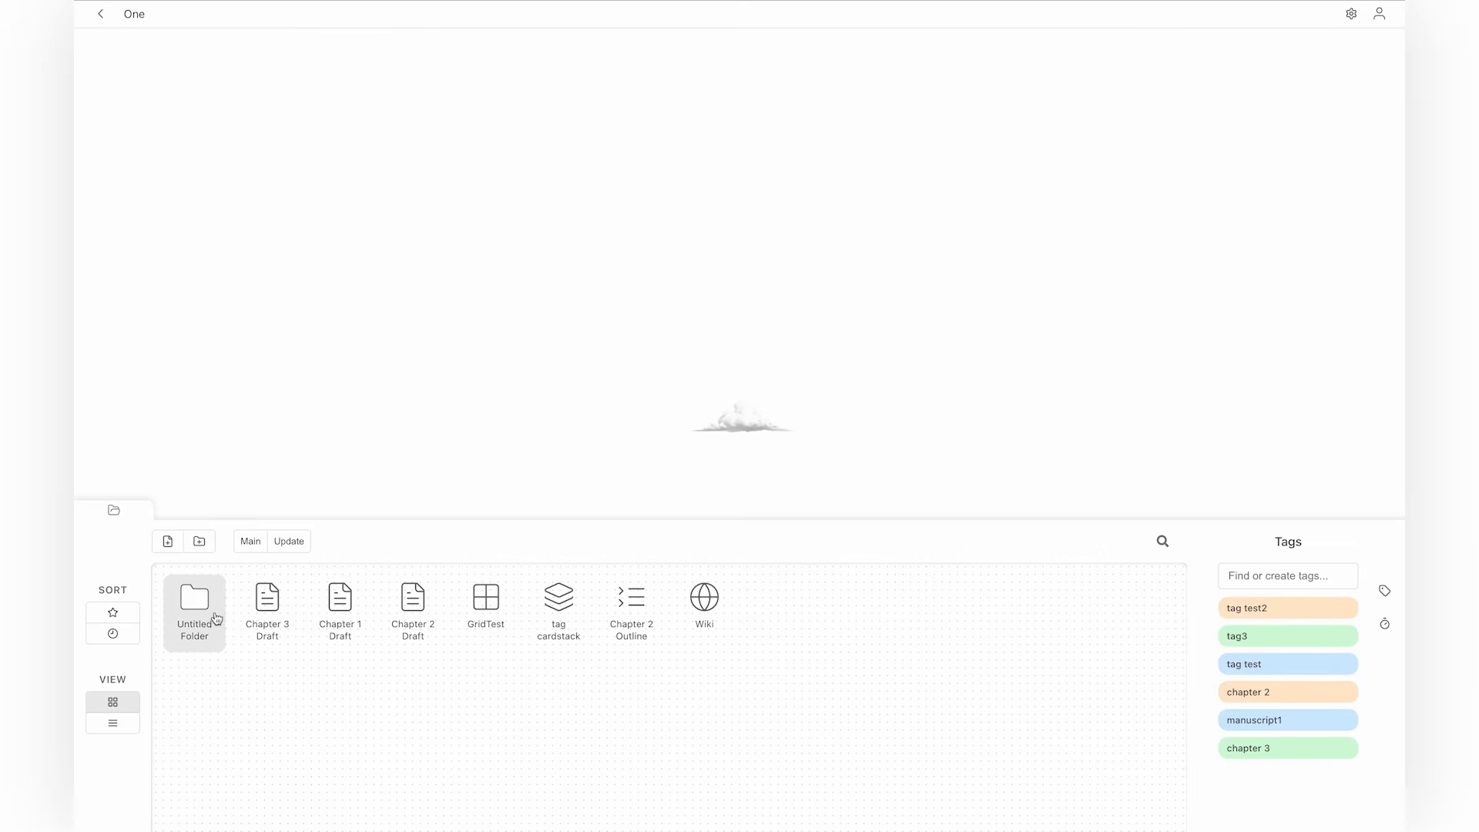
pyautogui.click(167, 543)
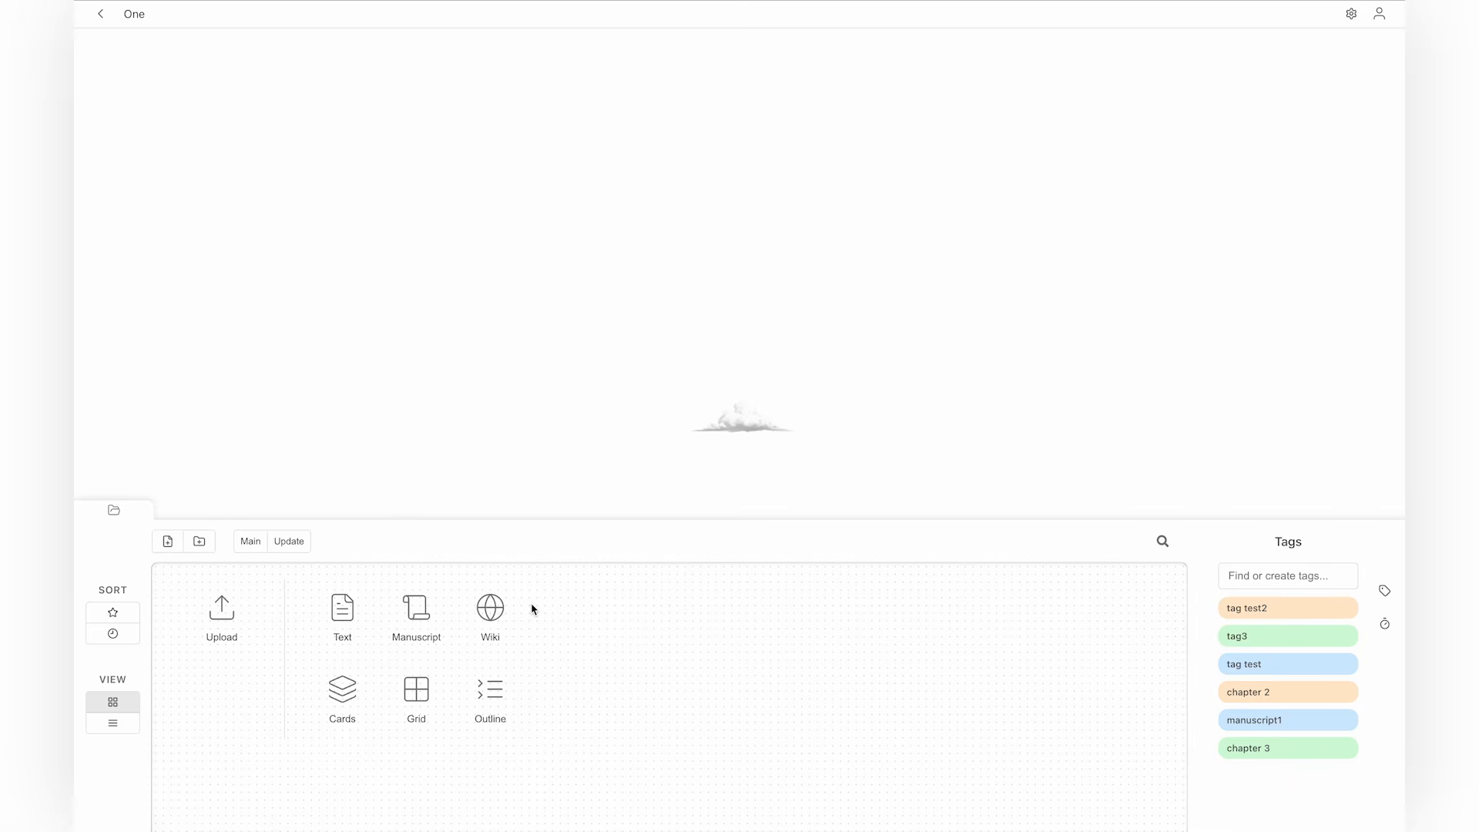
pyautogui.click(341, 610)
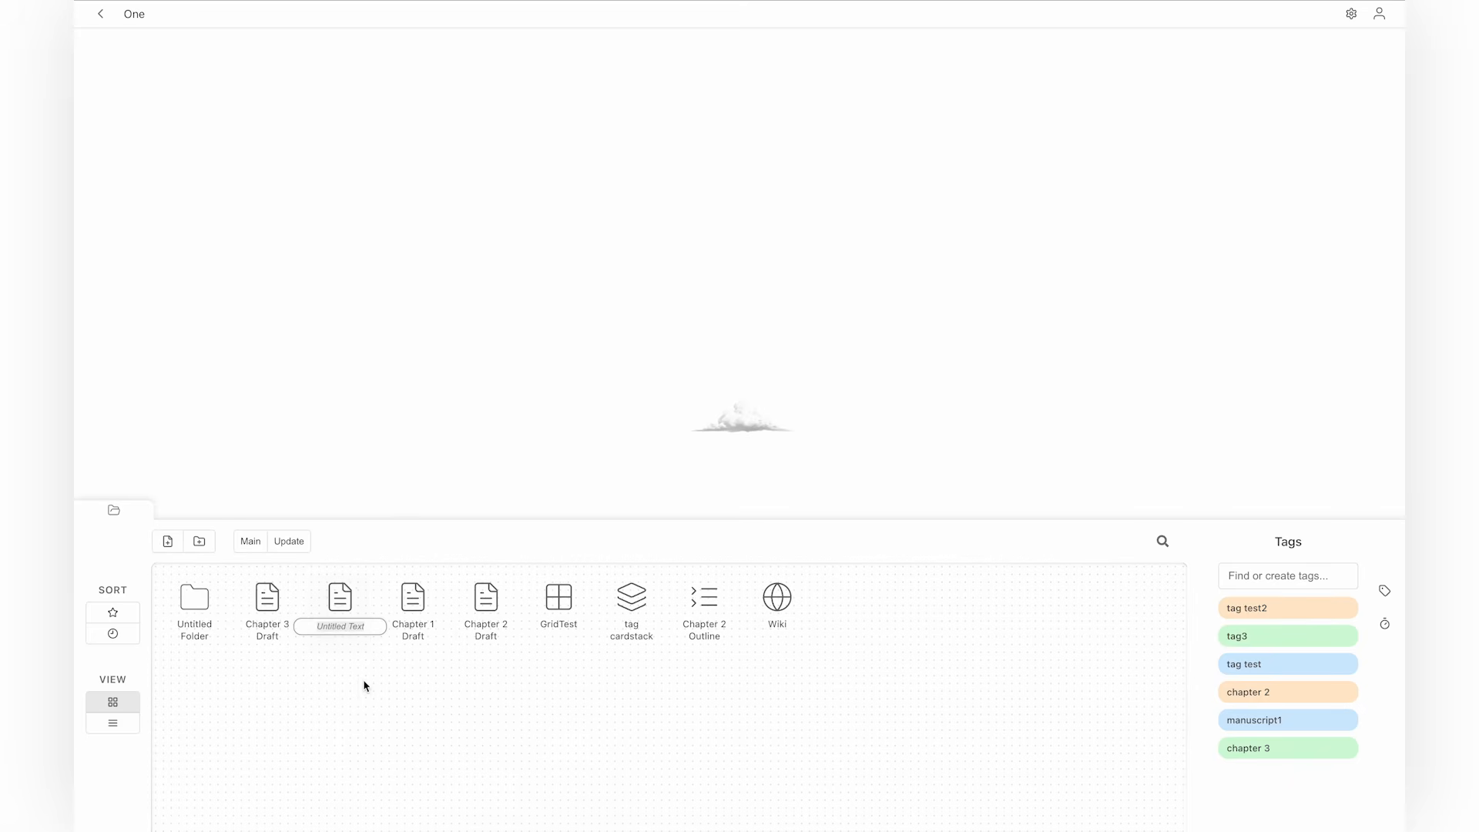
# Mark the Chapter 3 Draft file as a favorite.
pyautogui.click(116, 614)
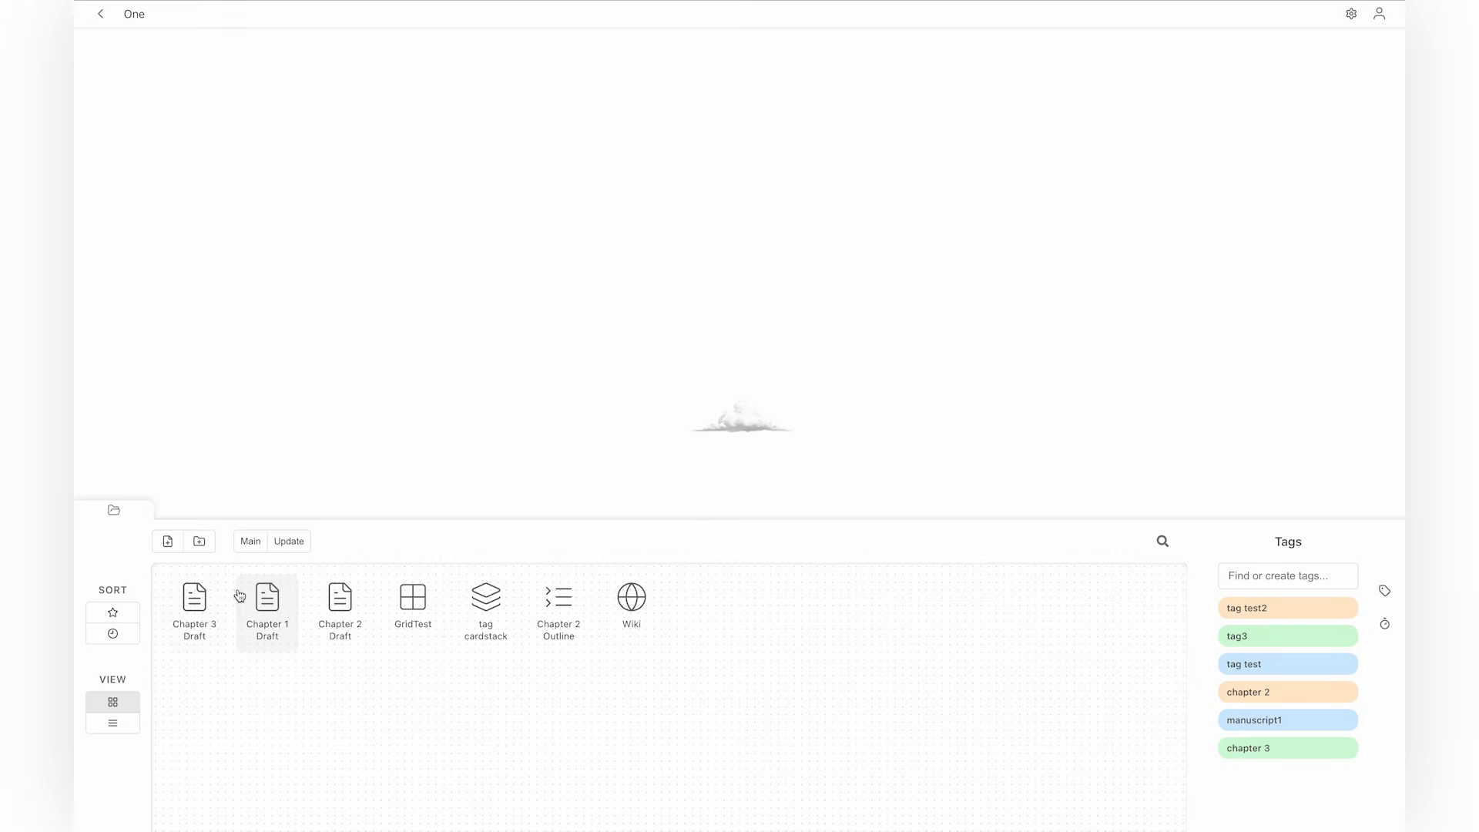
pyautogui.rightClick(207, 621)
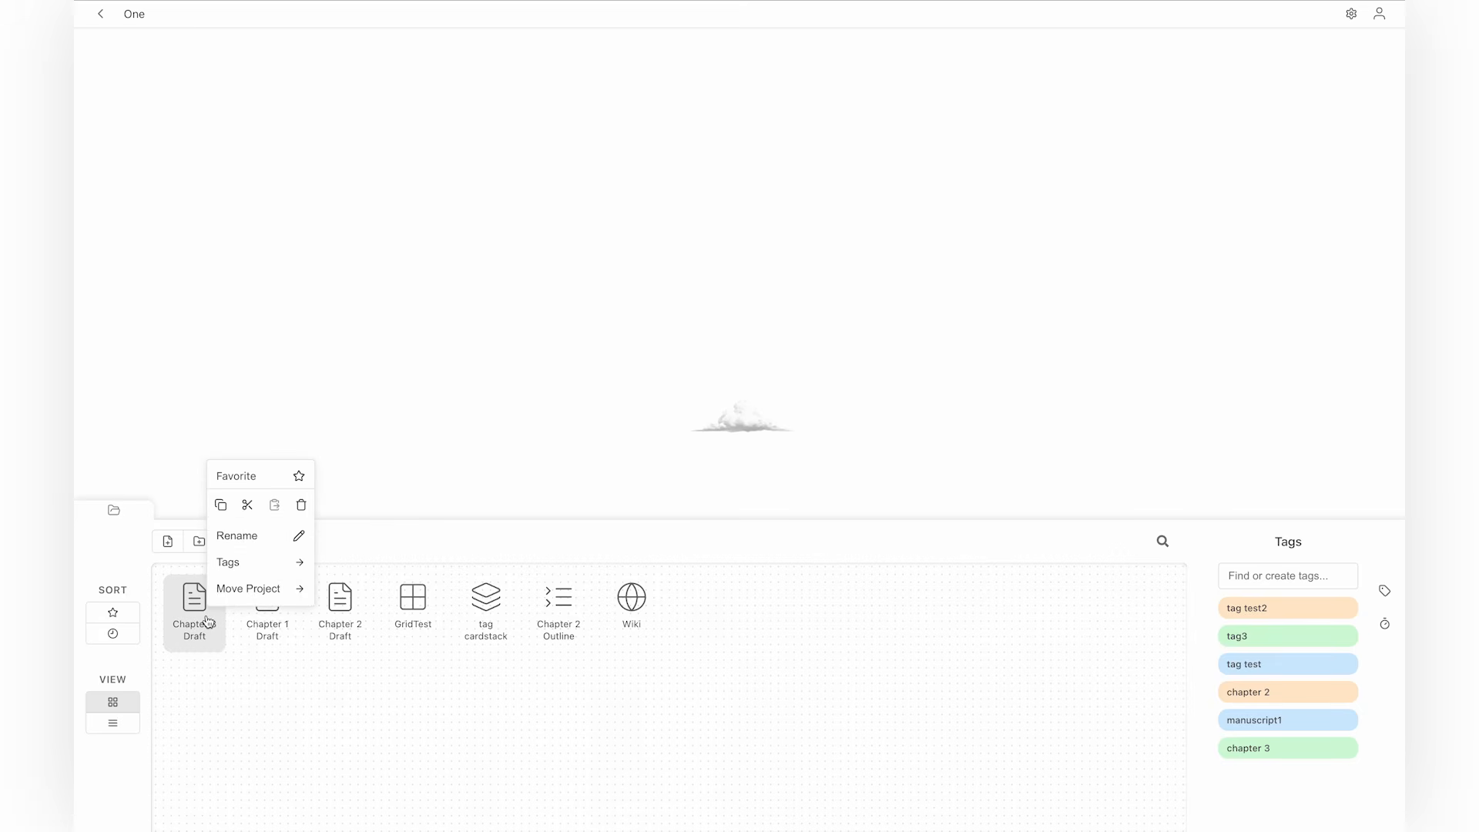
pyautogui.click(269, 484)
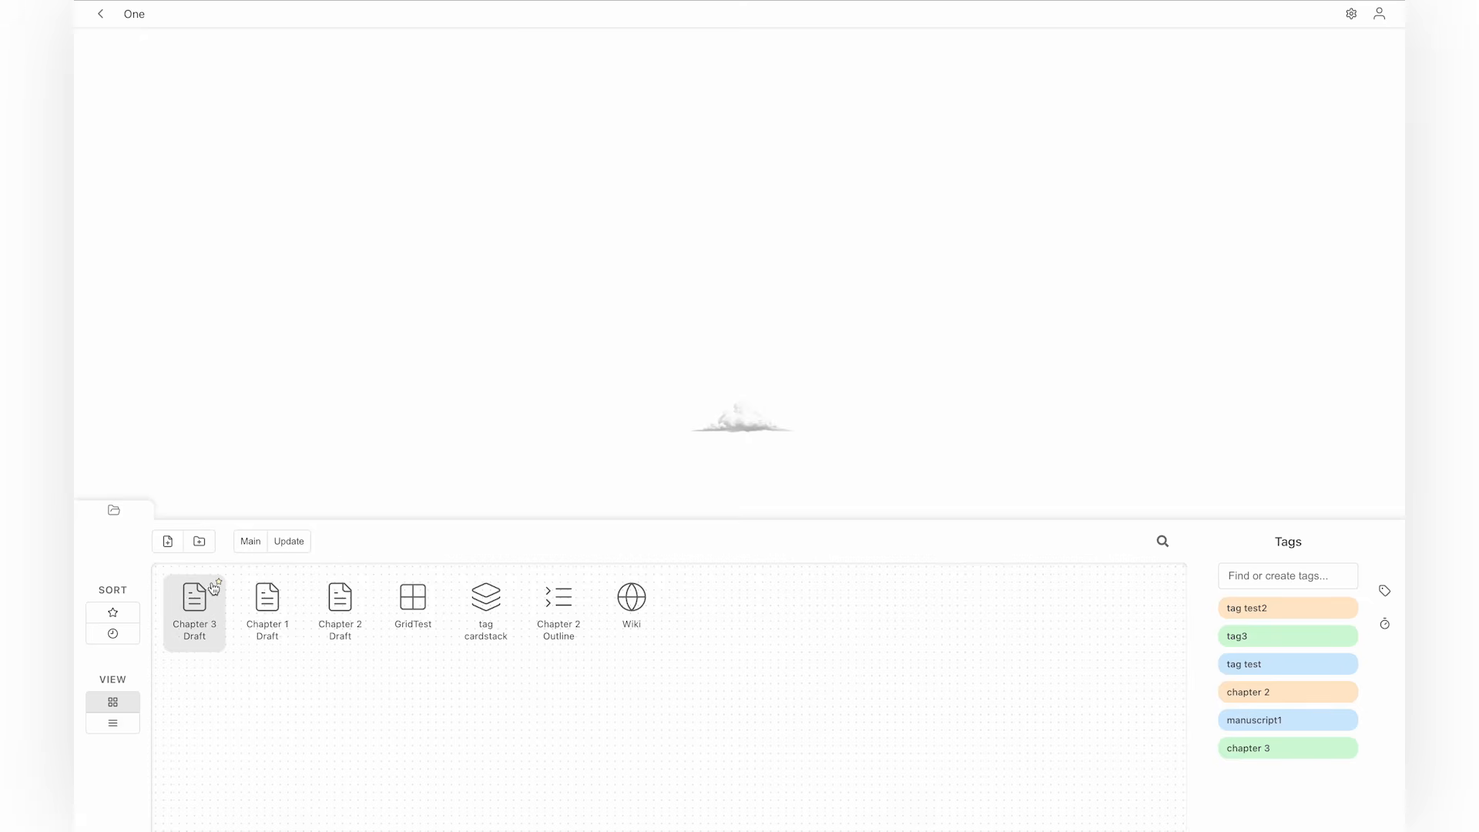
# Try the favorites and recency sorting options and the list view for the folder's files.
pyautogui.click(116, 616)
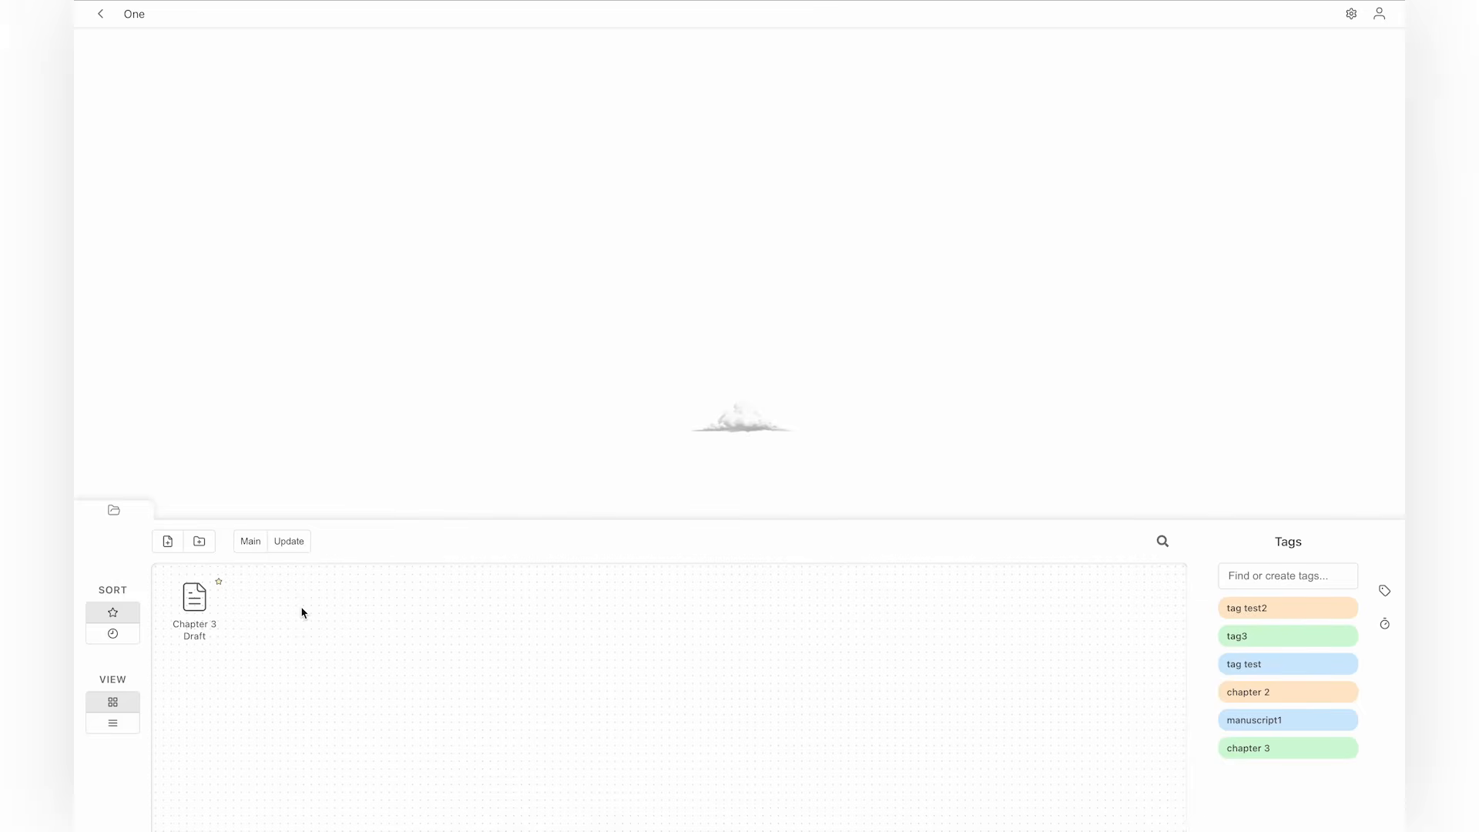
pyautogui.click(114, 633)
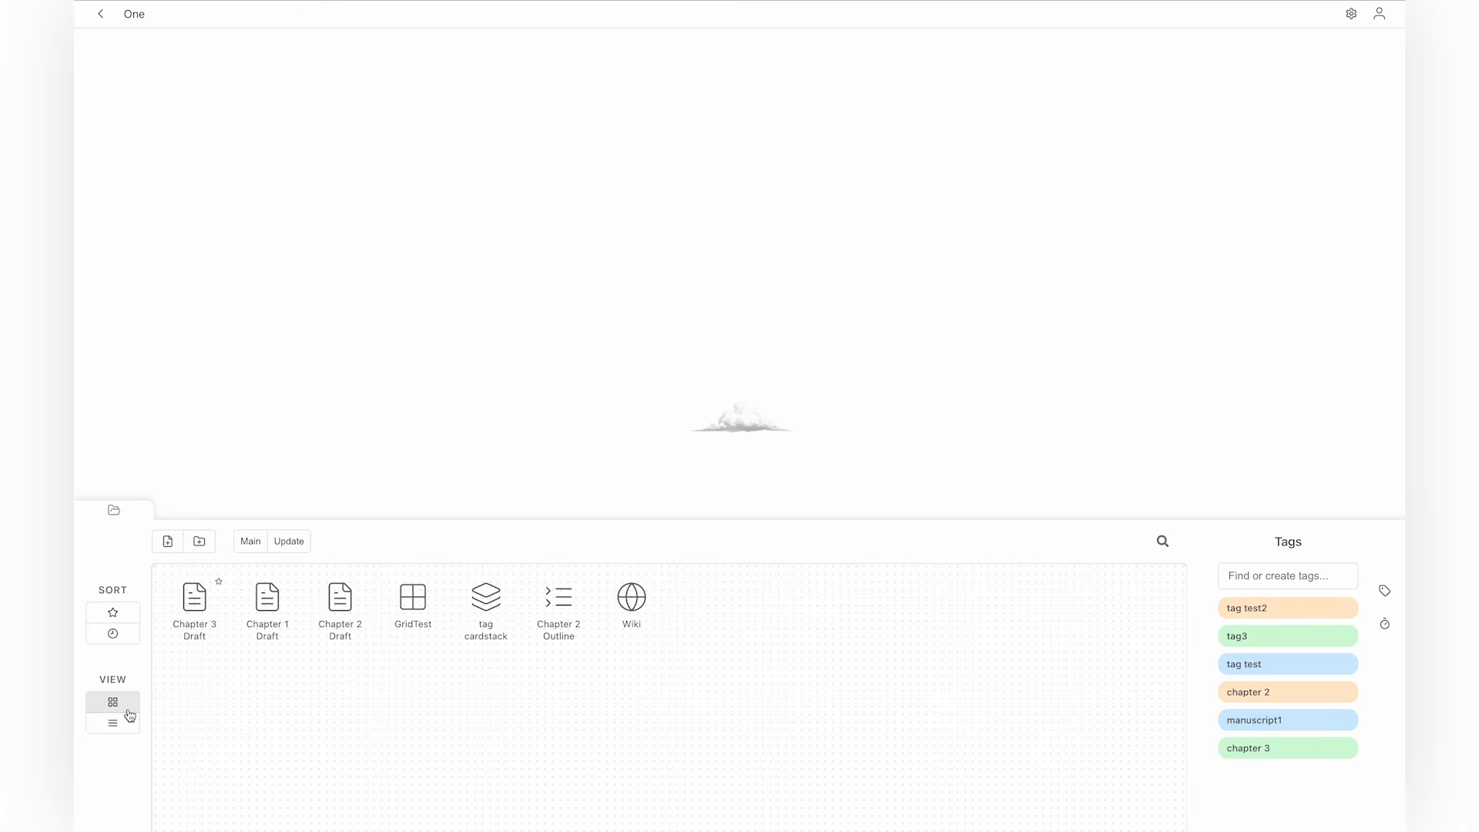
pyautogui.click(109, 724)
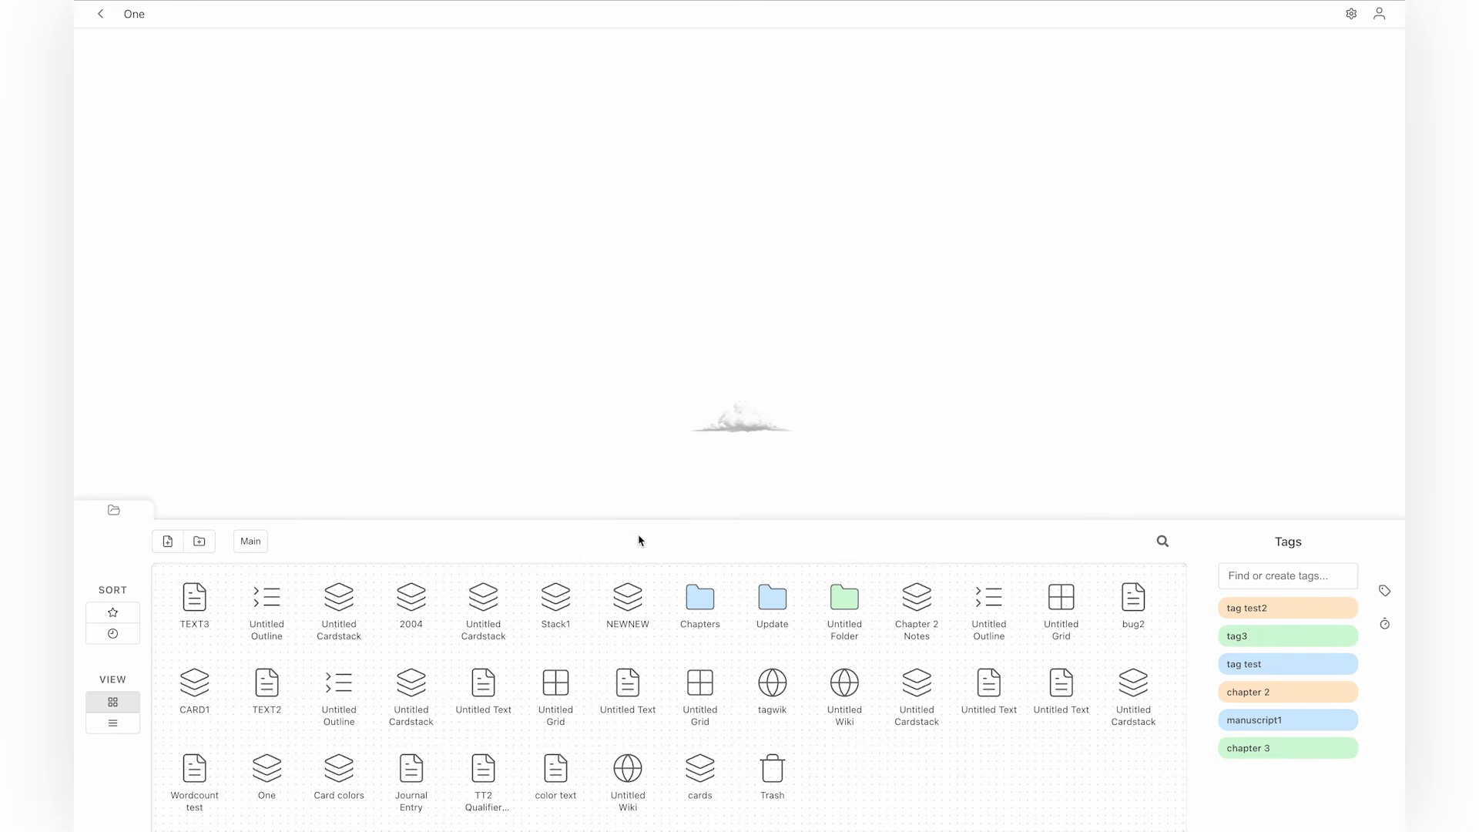
# Open the Chapter 1 Draft document, re-enter its title as "Chapter 1 Draft", and close it.
pyautogui.doubleClick(192, 597)
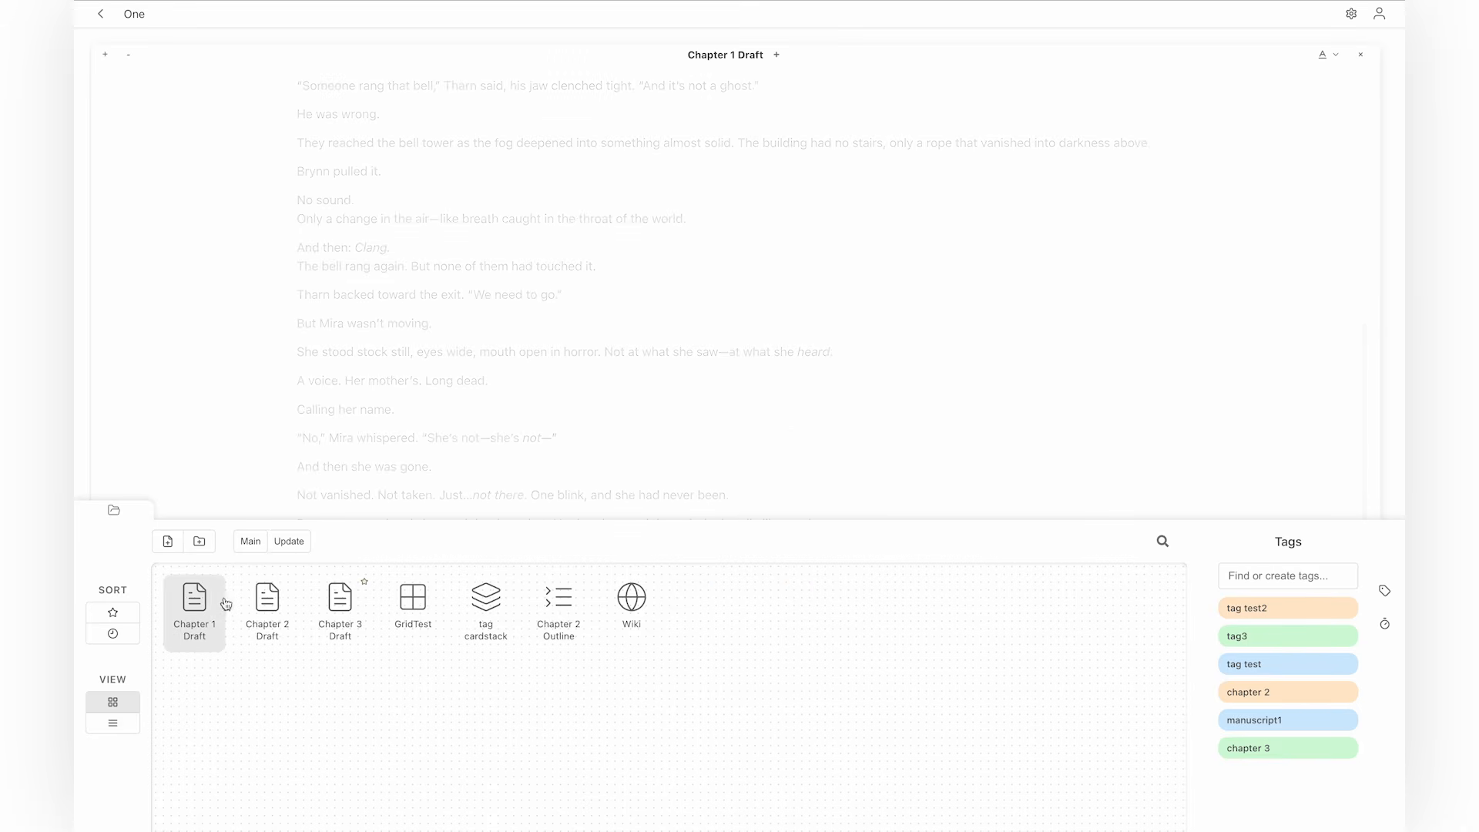
pyautogui.click(719, 56)
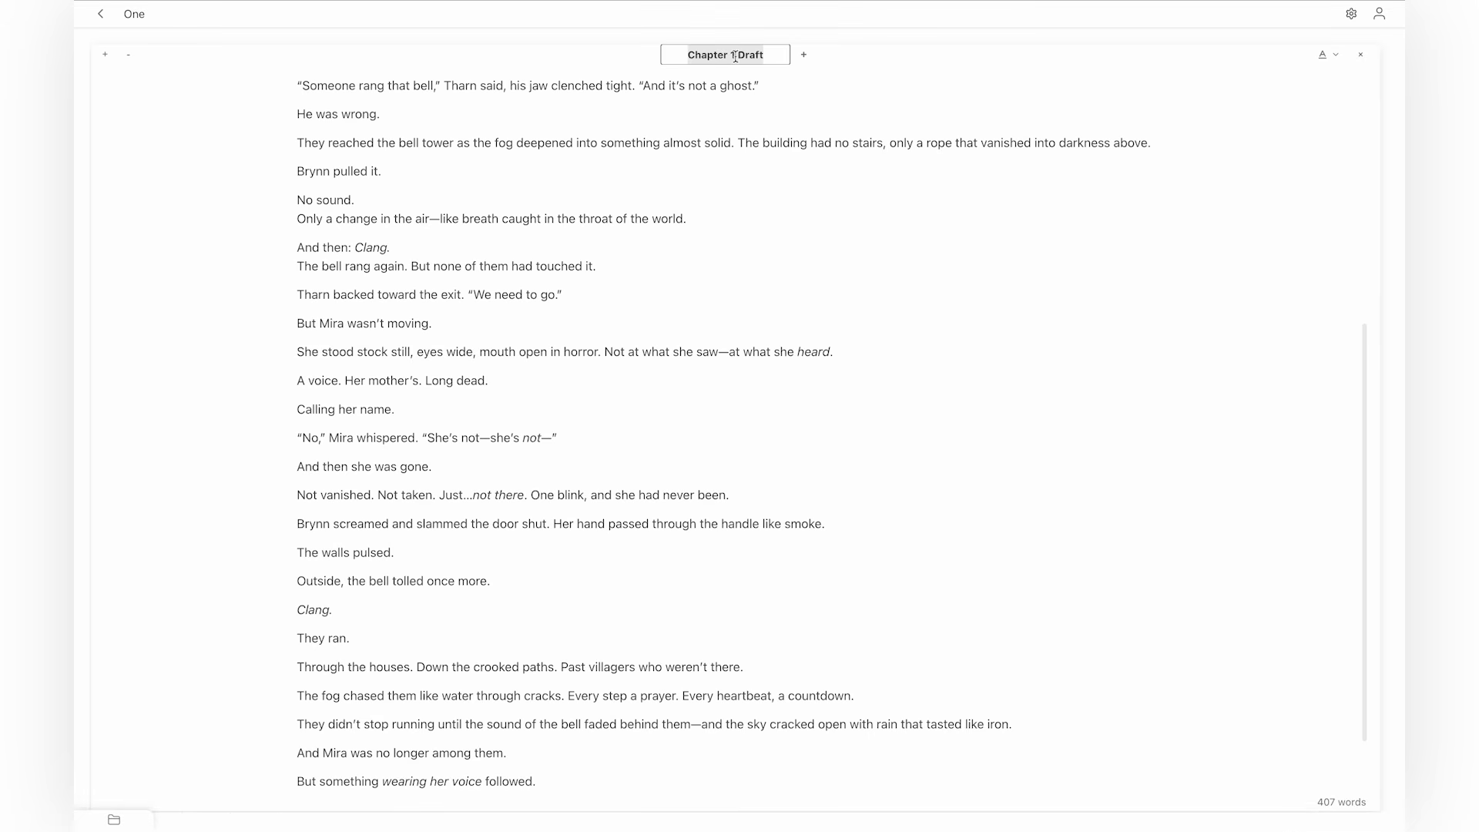
pyautogui.write('CH')
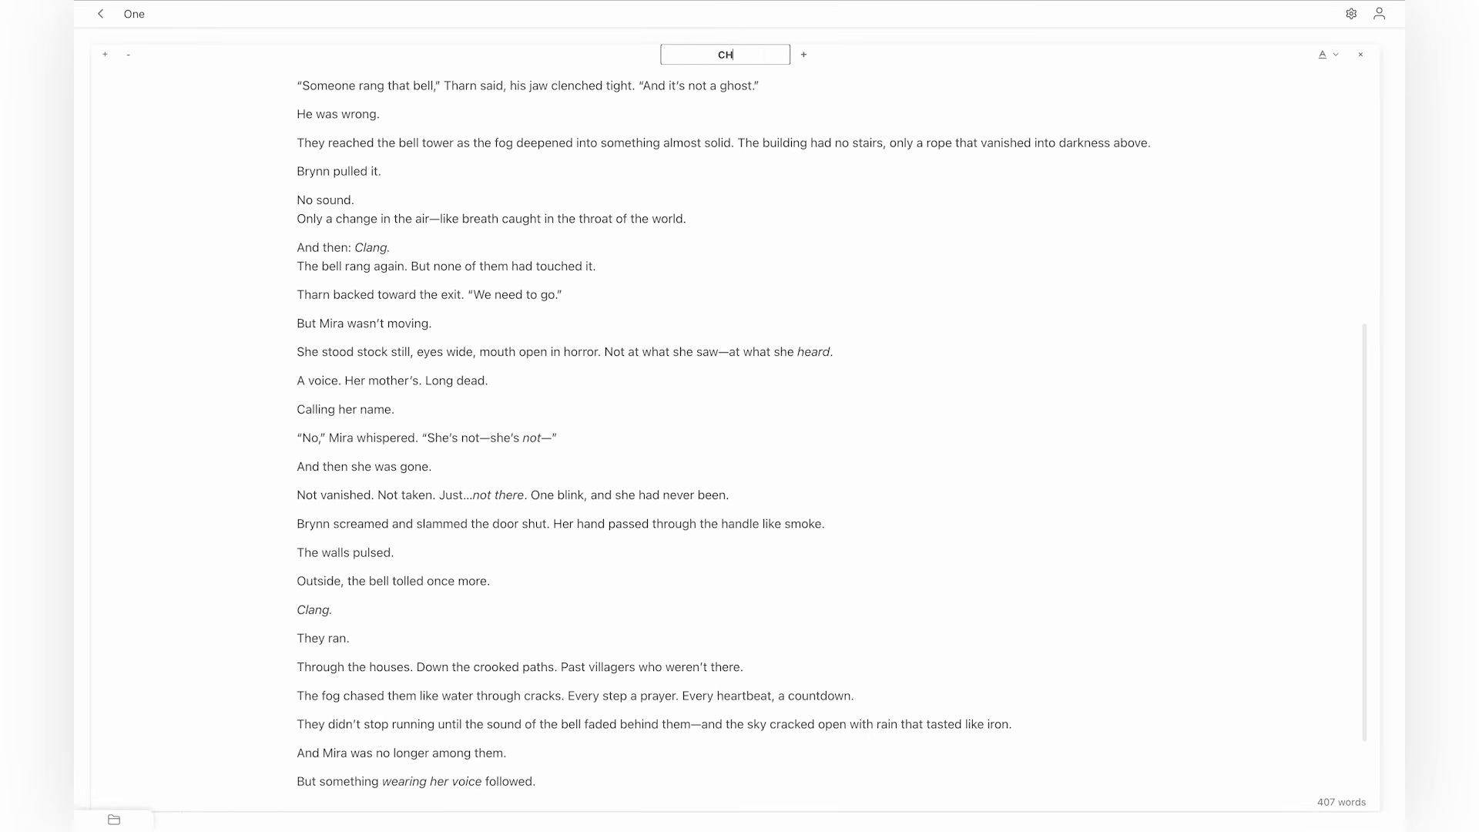
pyautogui.press('BackSpace')
pyautogui.write('hapter 1 Draft')
pyautogui.press('Return')
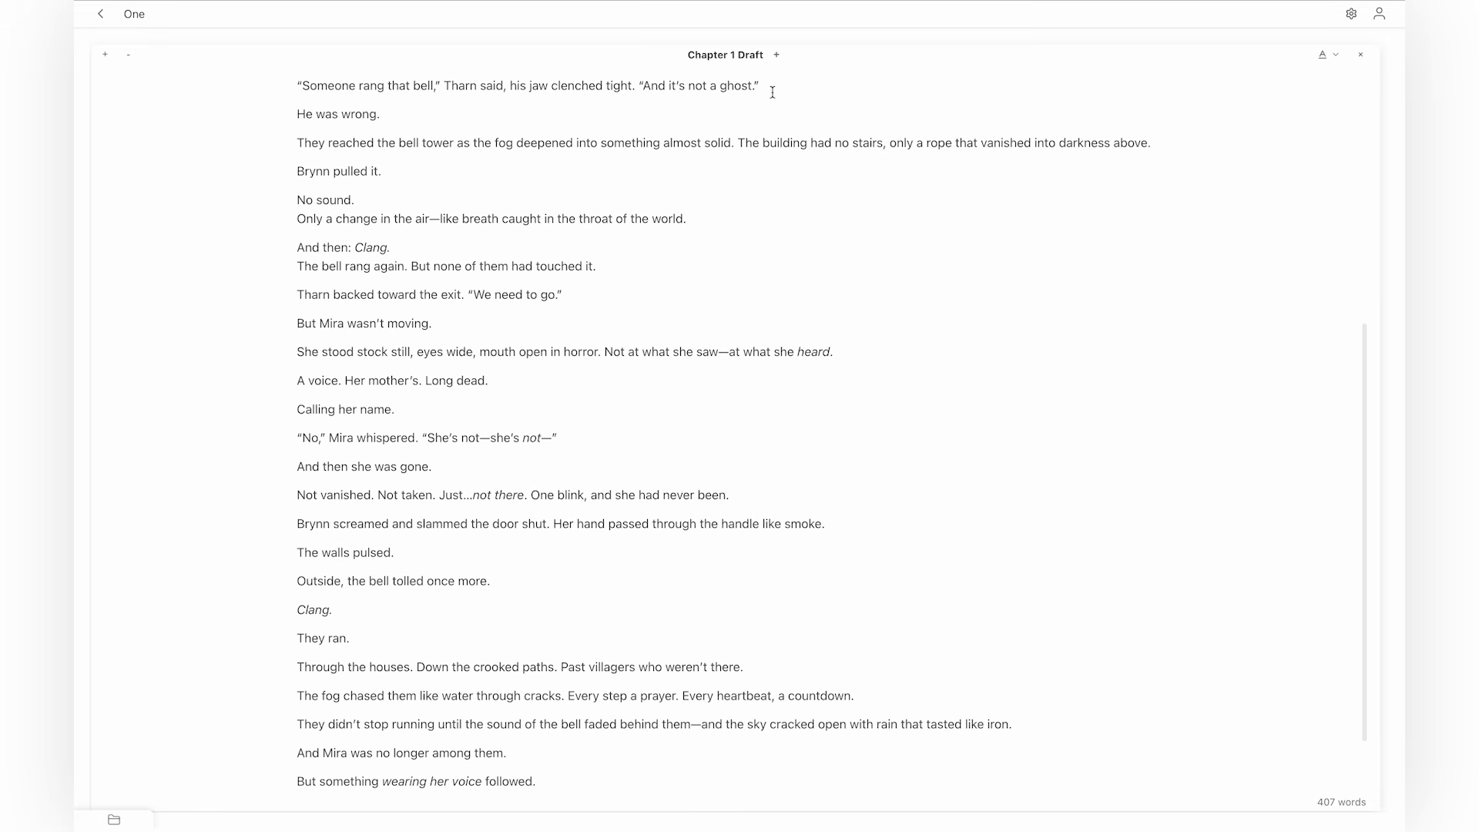
pyautogui.click(776, 55)
pyautogui.click(1363, 55)
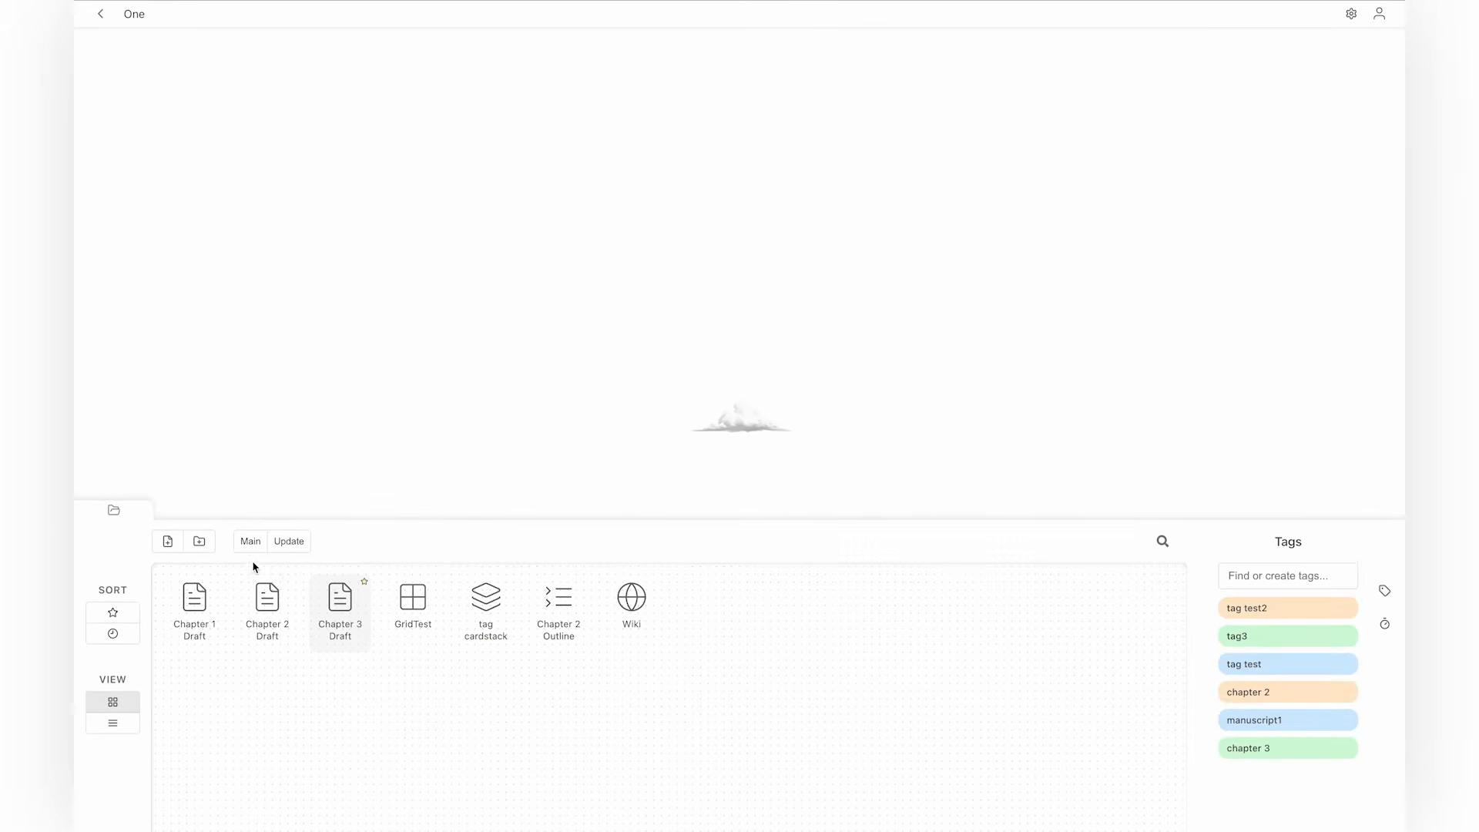
# Create a new manuscript and add the existing Chapter 1 Draft file to it.
pyautogui.click(170, 541)
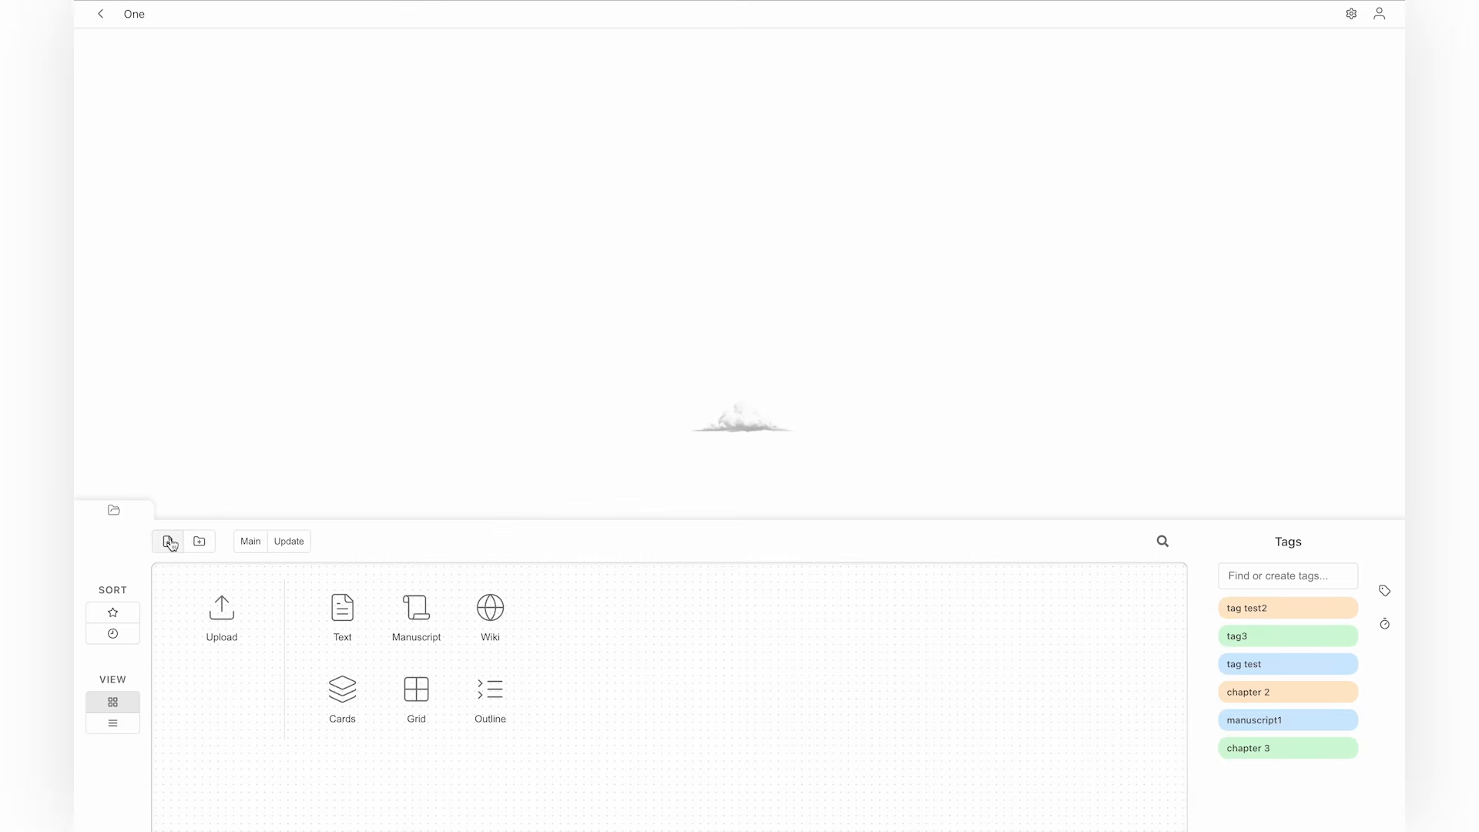
pyautogui.click(430, 634)
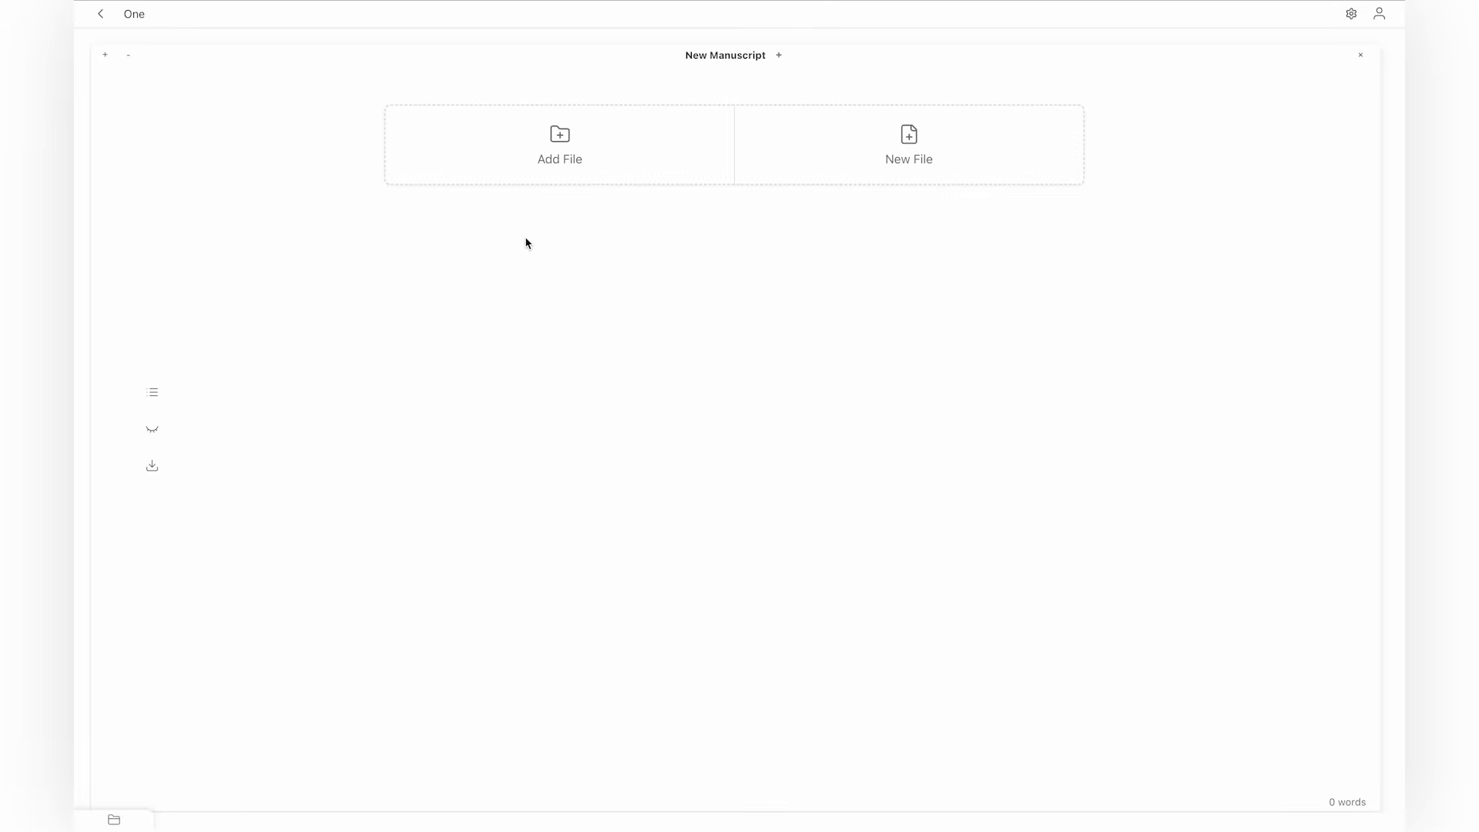
pyautogui.click(481, 149)
pyautogui.write('chapter')
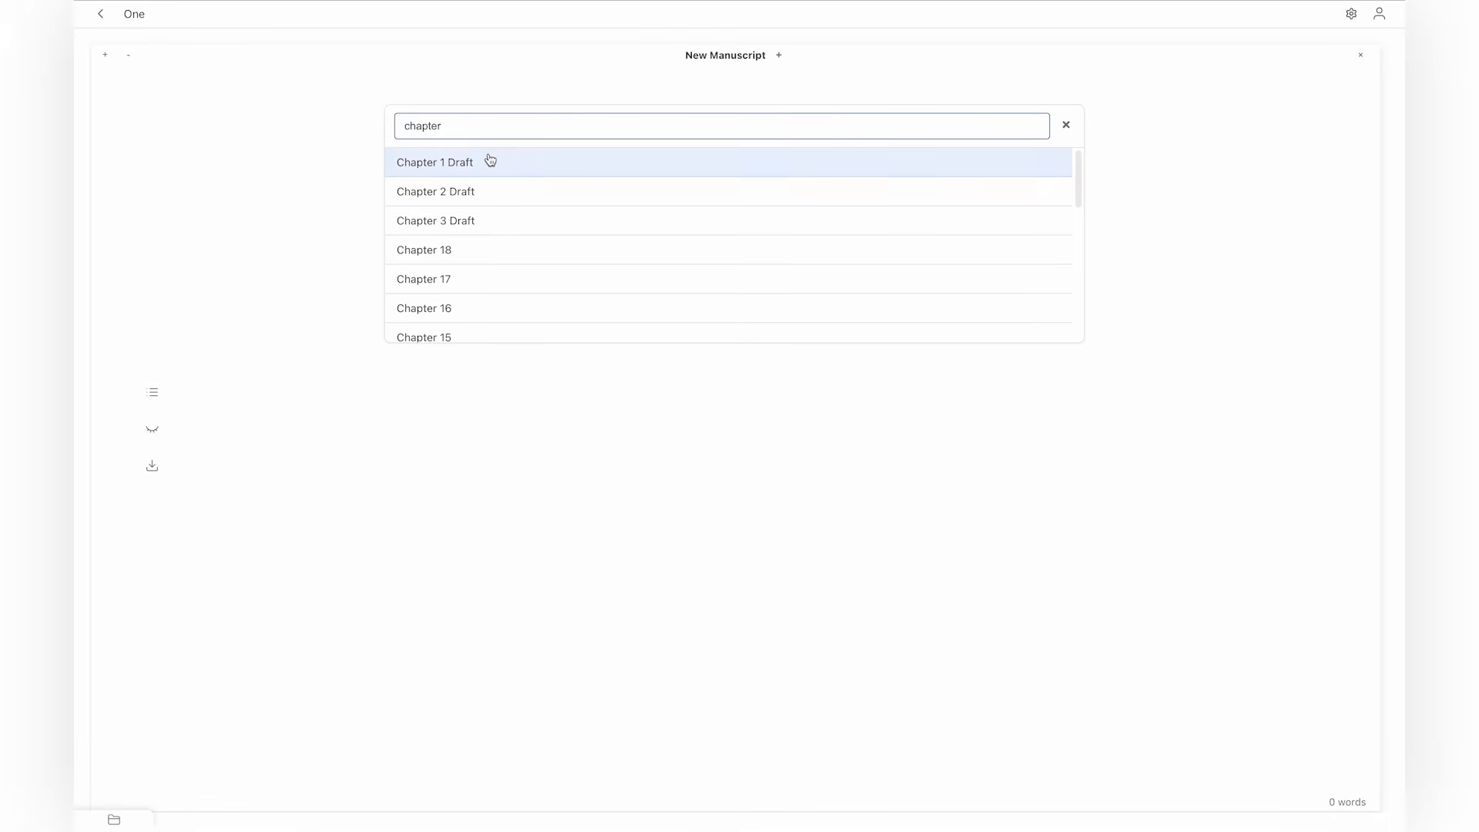
pyautogui.click(491, 163)
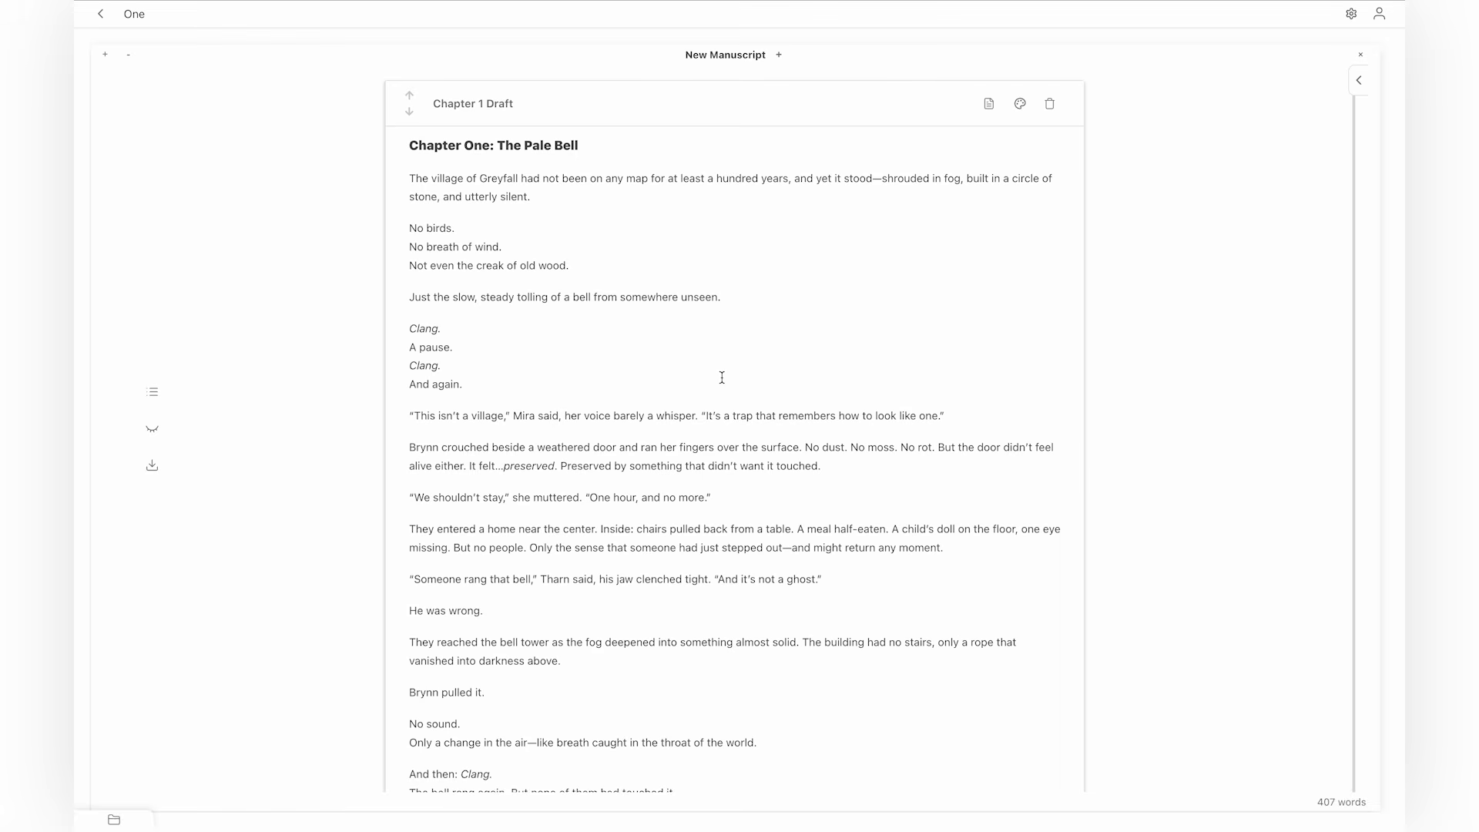
# Open the Chapter 1 Draft source document beside the manuscript, compare the two texts, and close the source document.
pyautogui.click(646, 267)
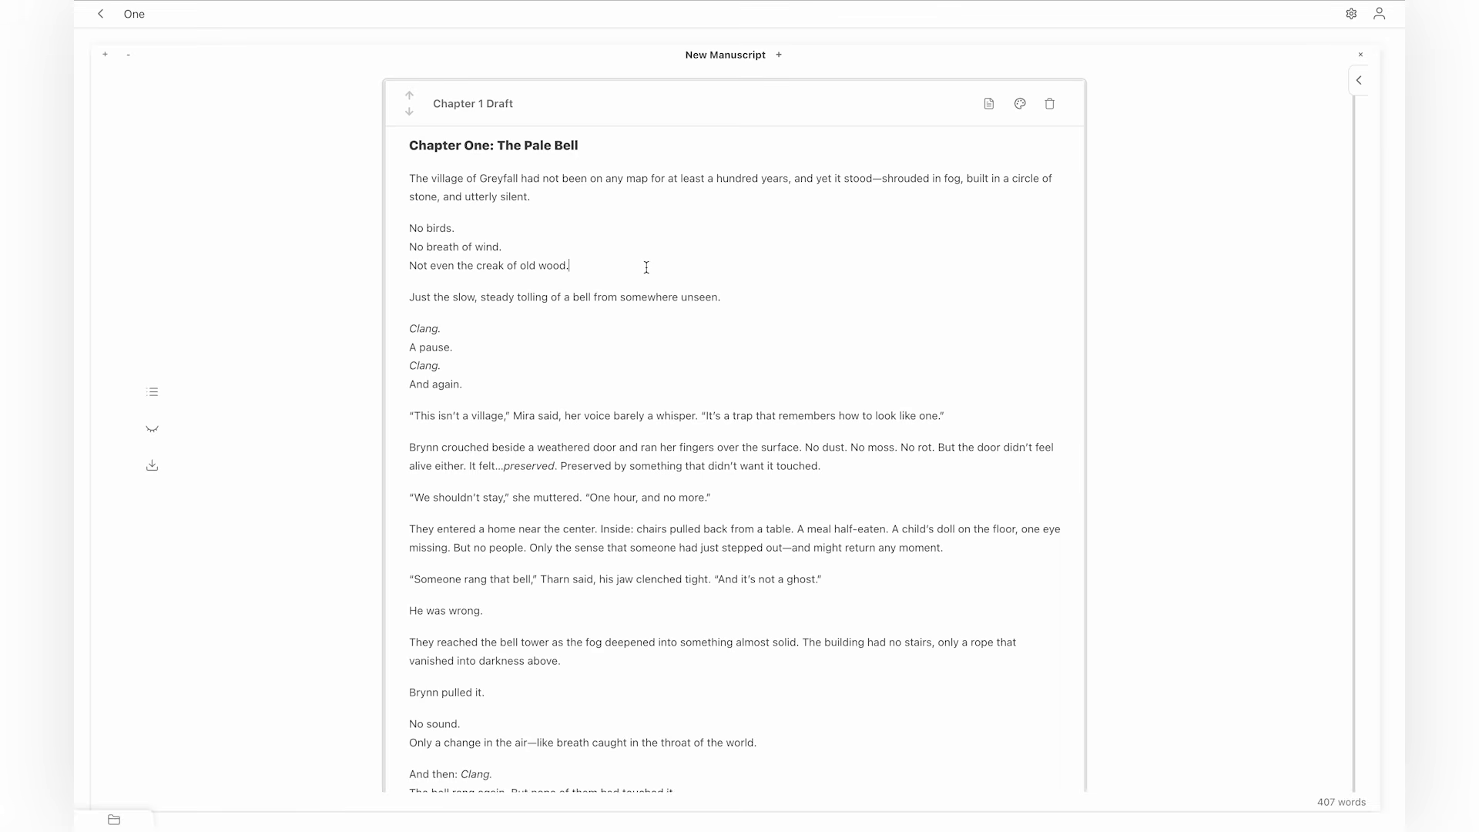
pyautogui.click(989, 104)
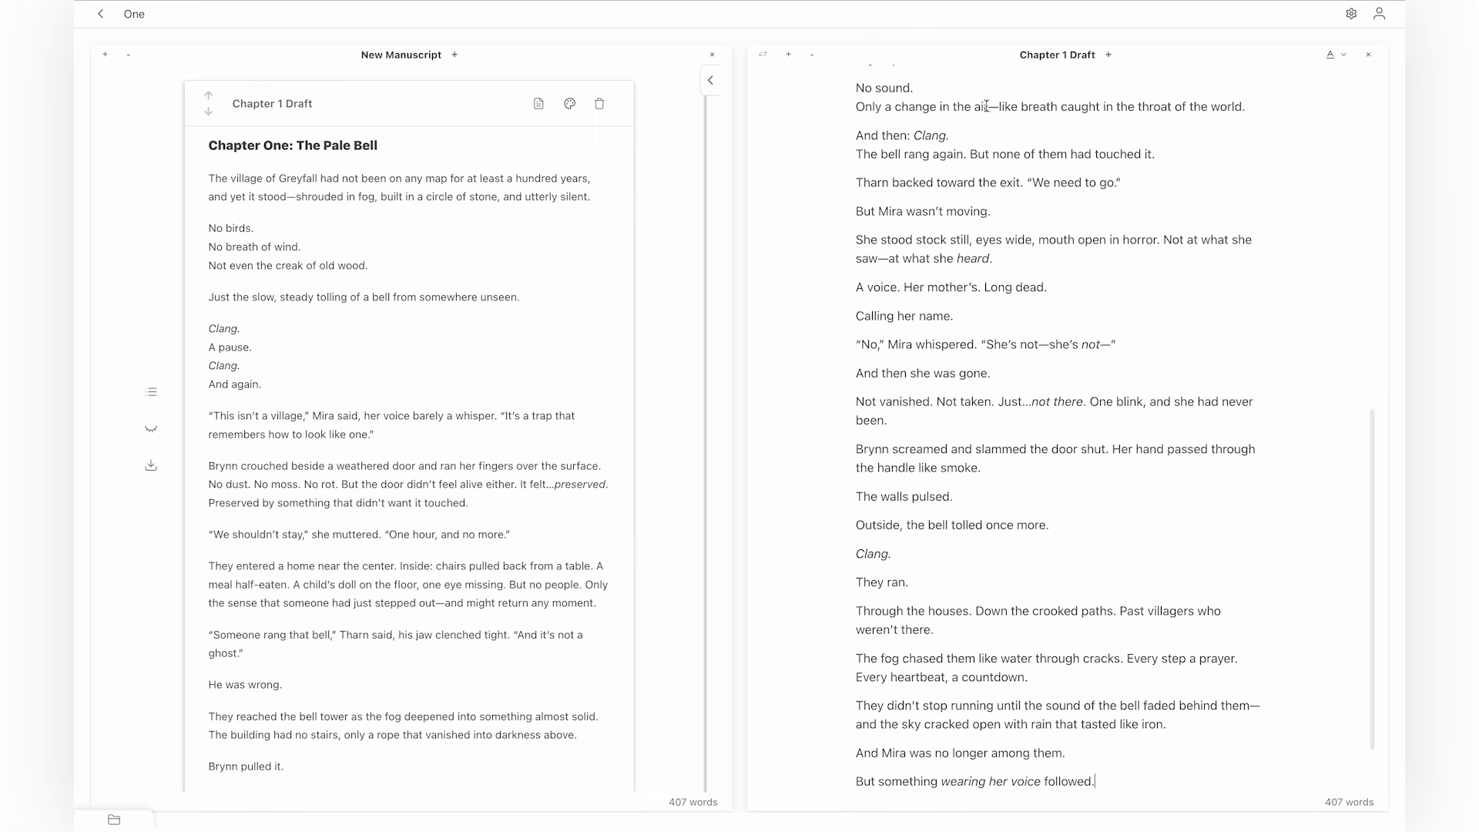
pyautogui.scroll(15, 969, 202)
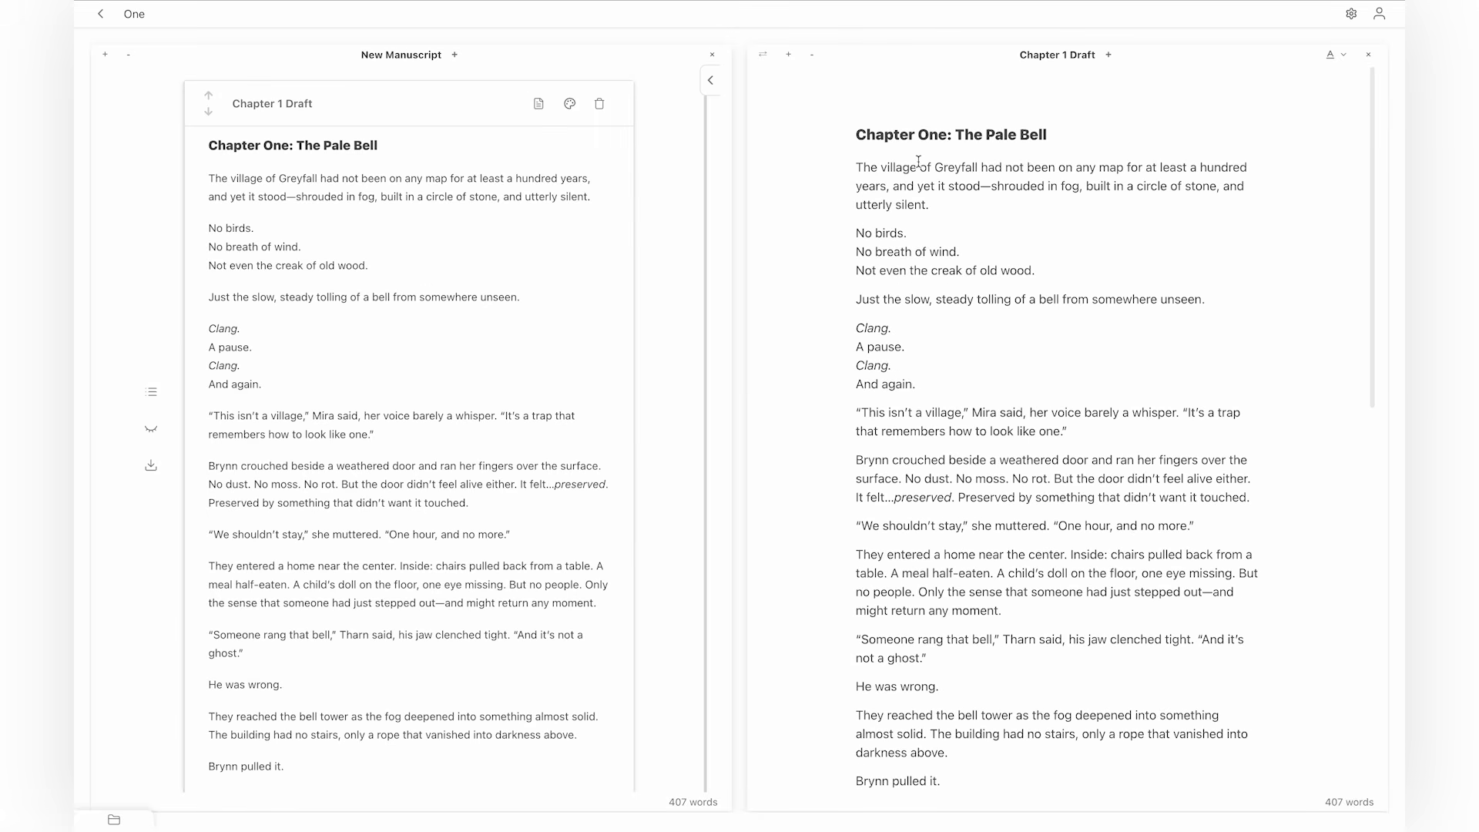
pyautogui.scroll(-5, 919, 161)
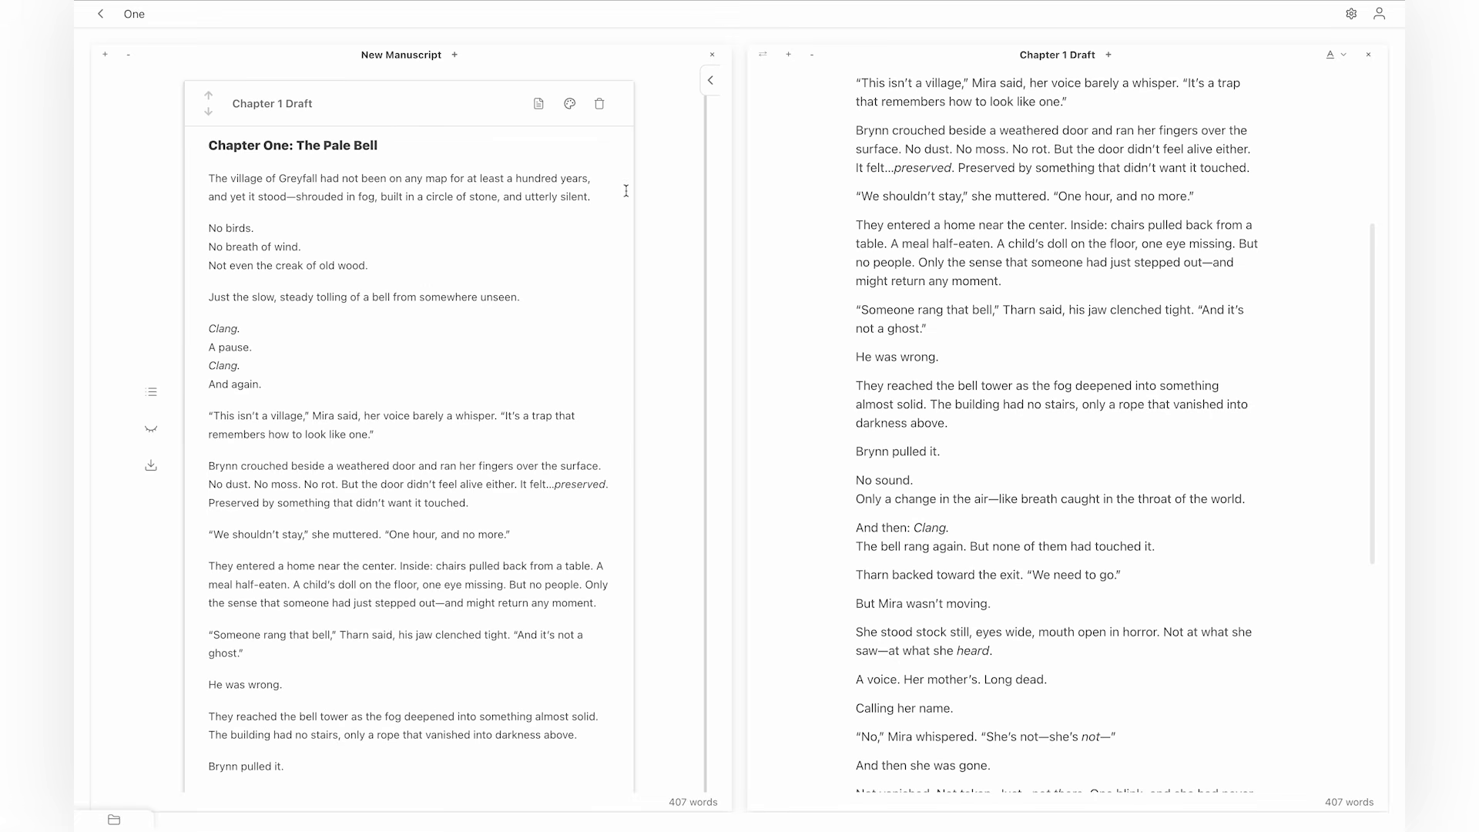
pyautogui.scroll(5, 1091, 270)
pyautogui.click(1069, 251)
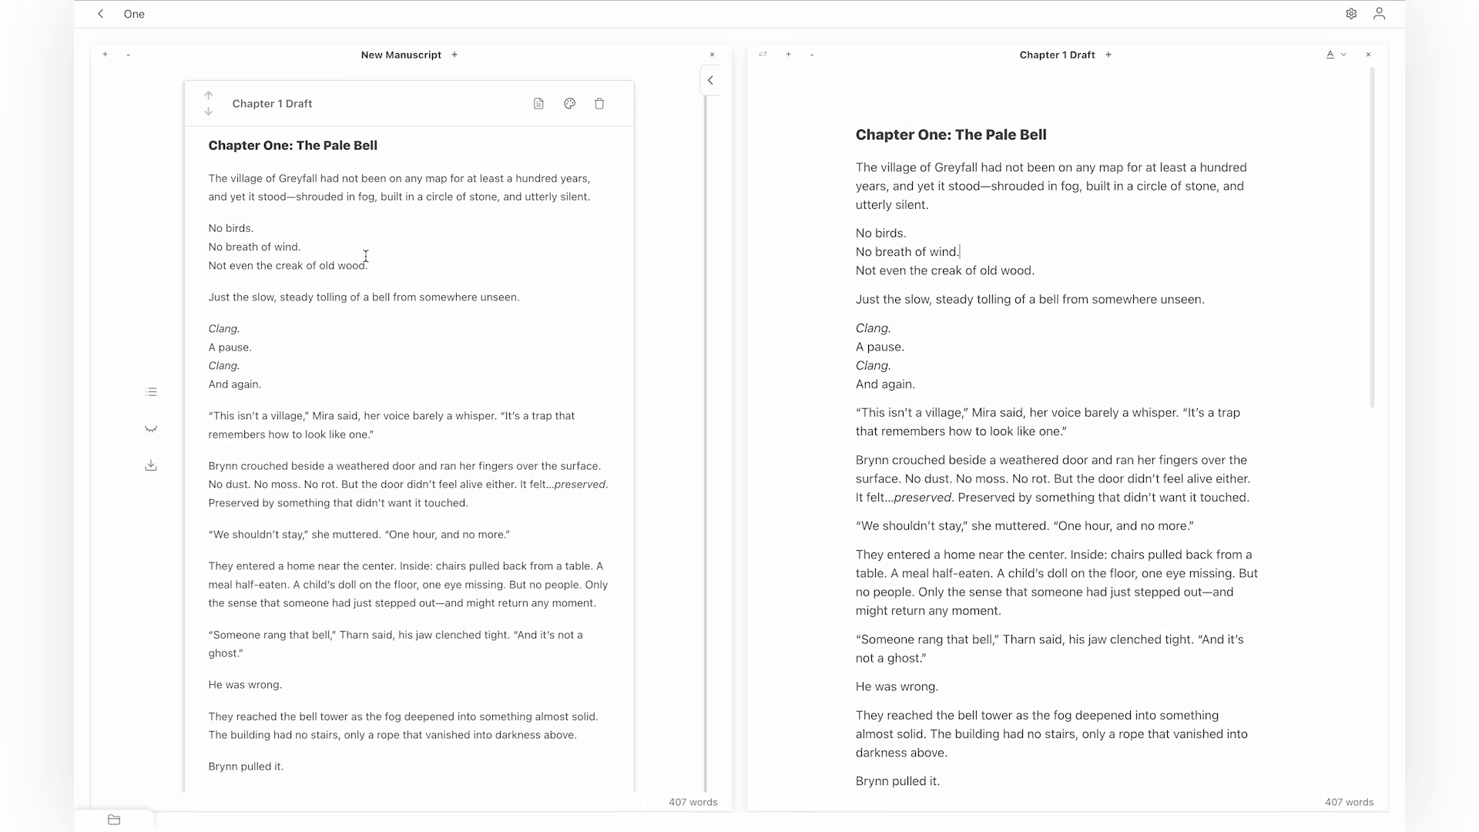
pyautogui.click(1367, 55)
# Add the existing Chapter 2 Draft file to the manuscript below Chapter 1 Draft.
pyautogui.scroll(-10, 801, 482)
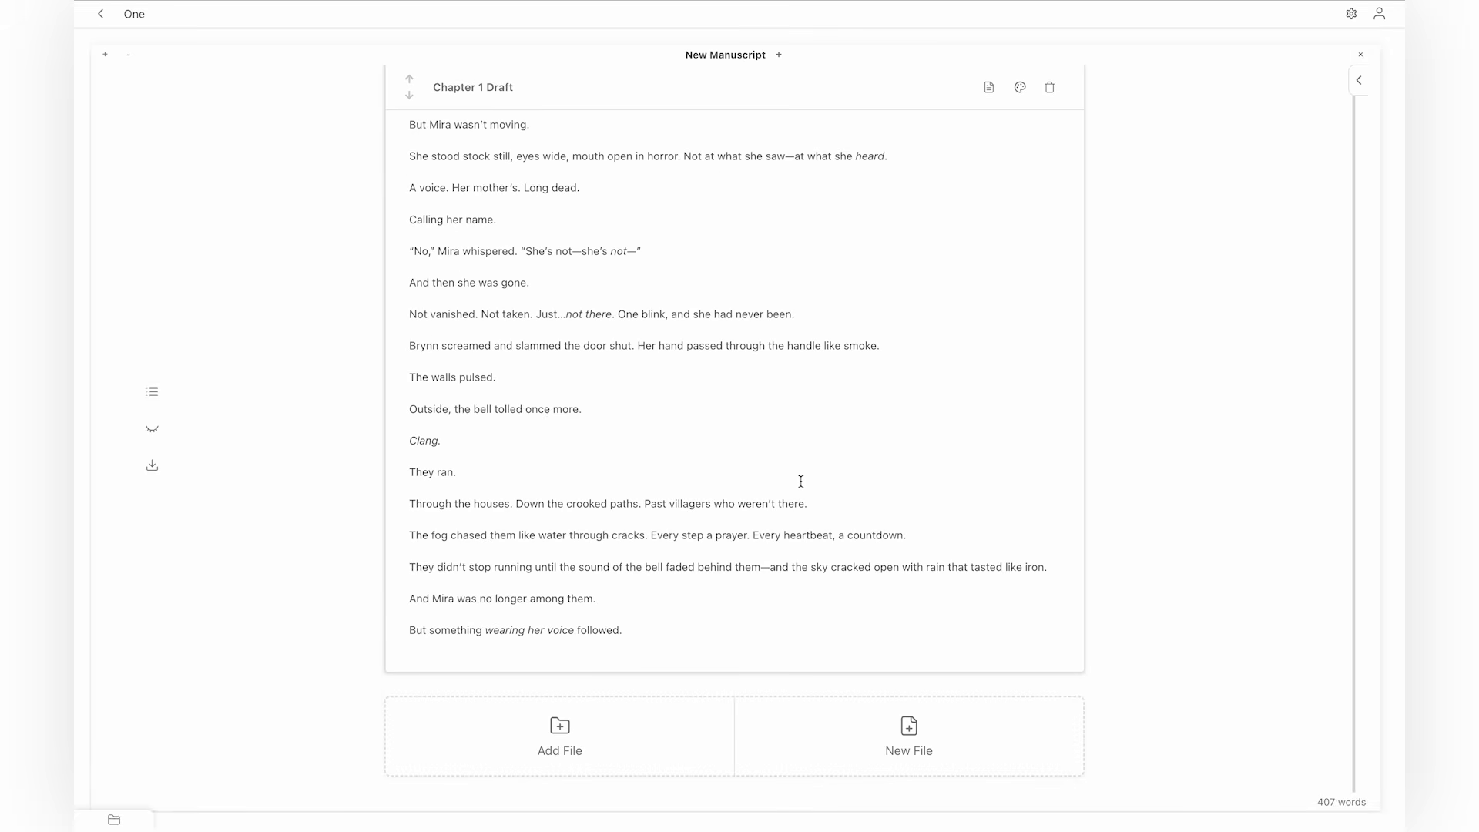
pyautogui.click(631, 733)
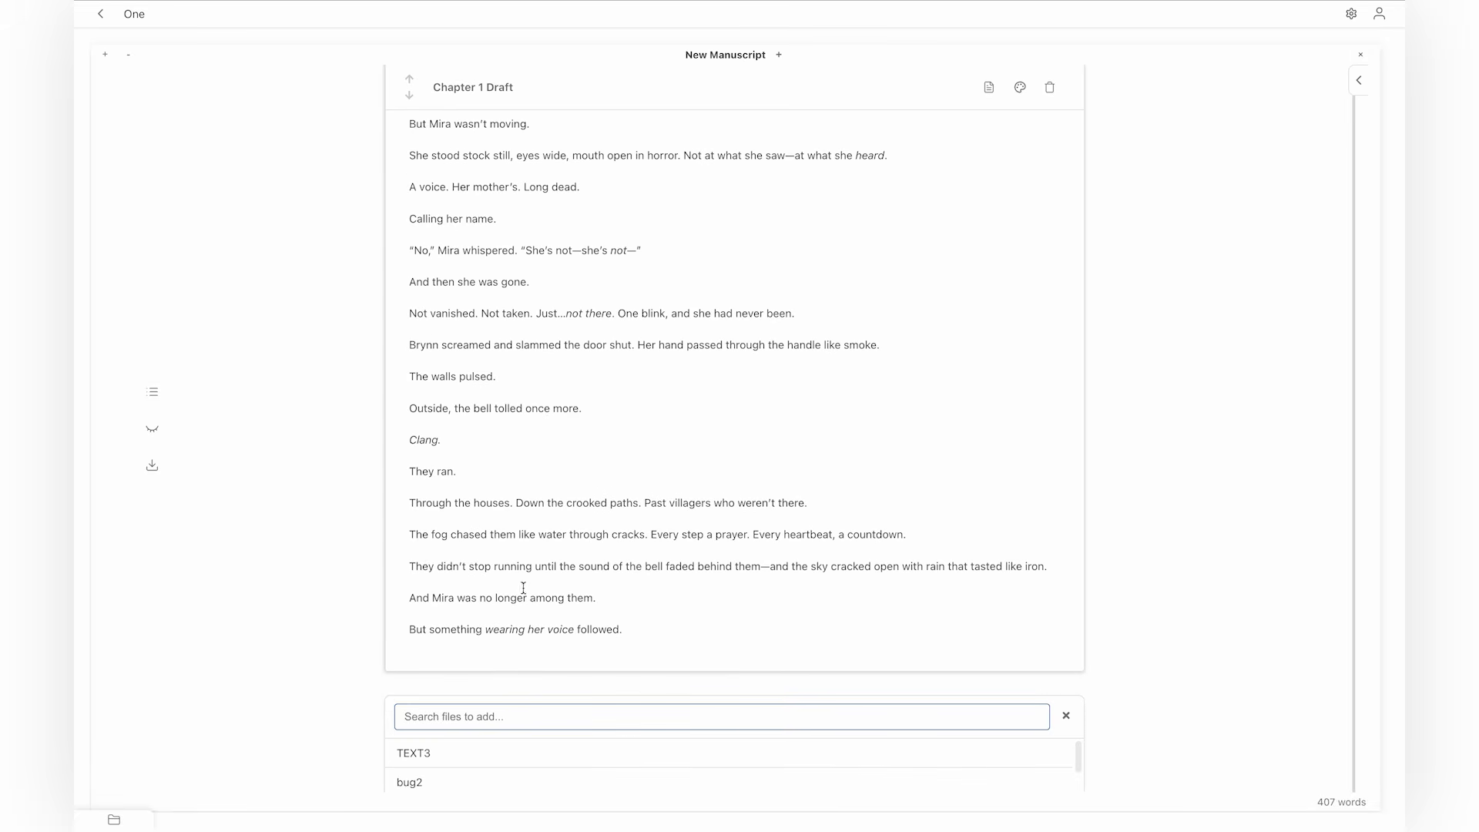
pyautogui.write('chap')
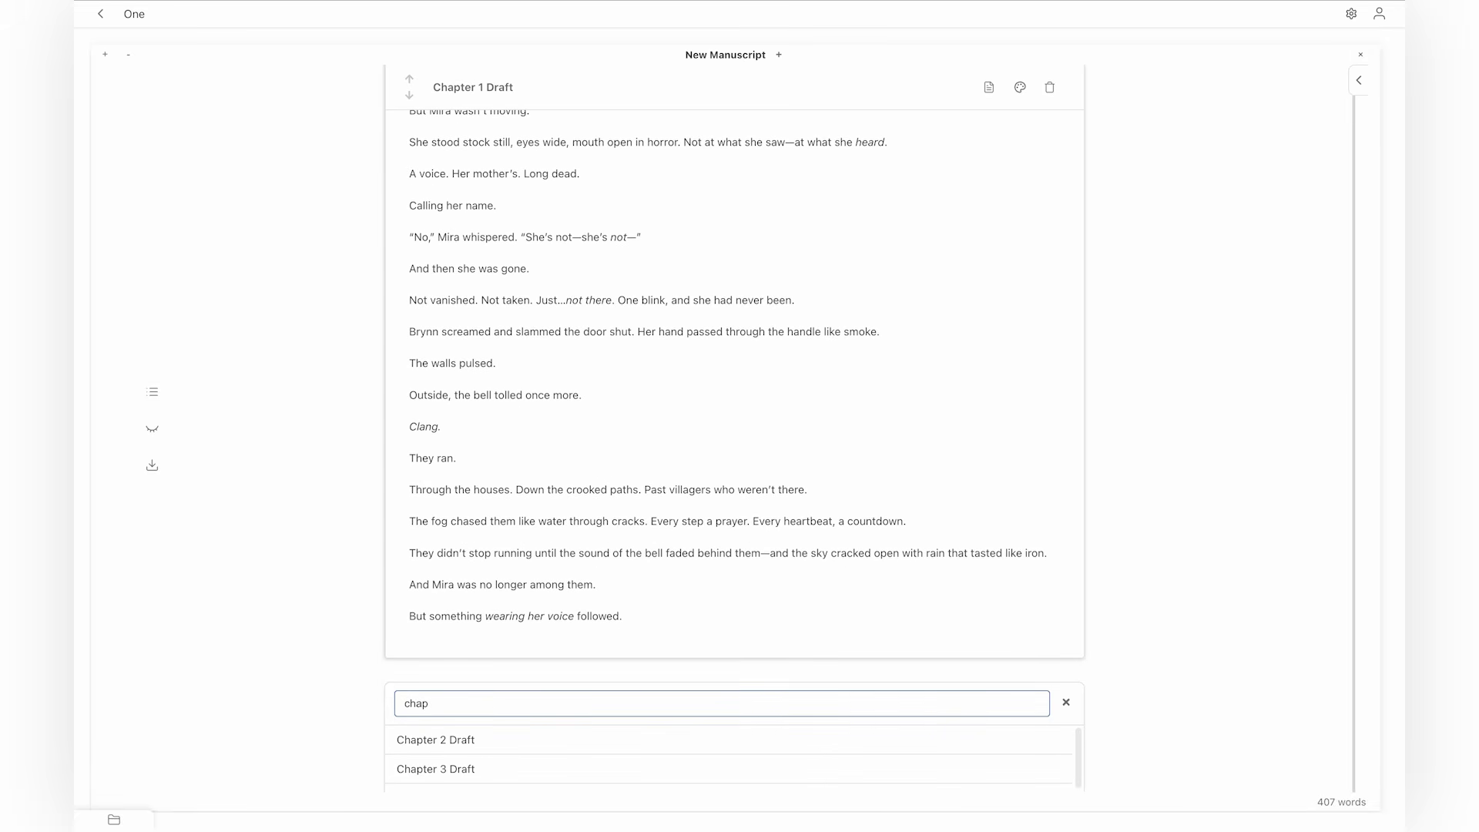
pyautogui.click(501, 739)
pyautogui.scroll(-4, 699, 616)
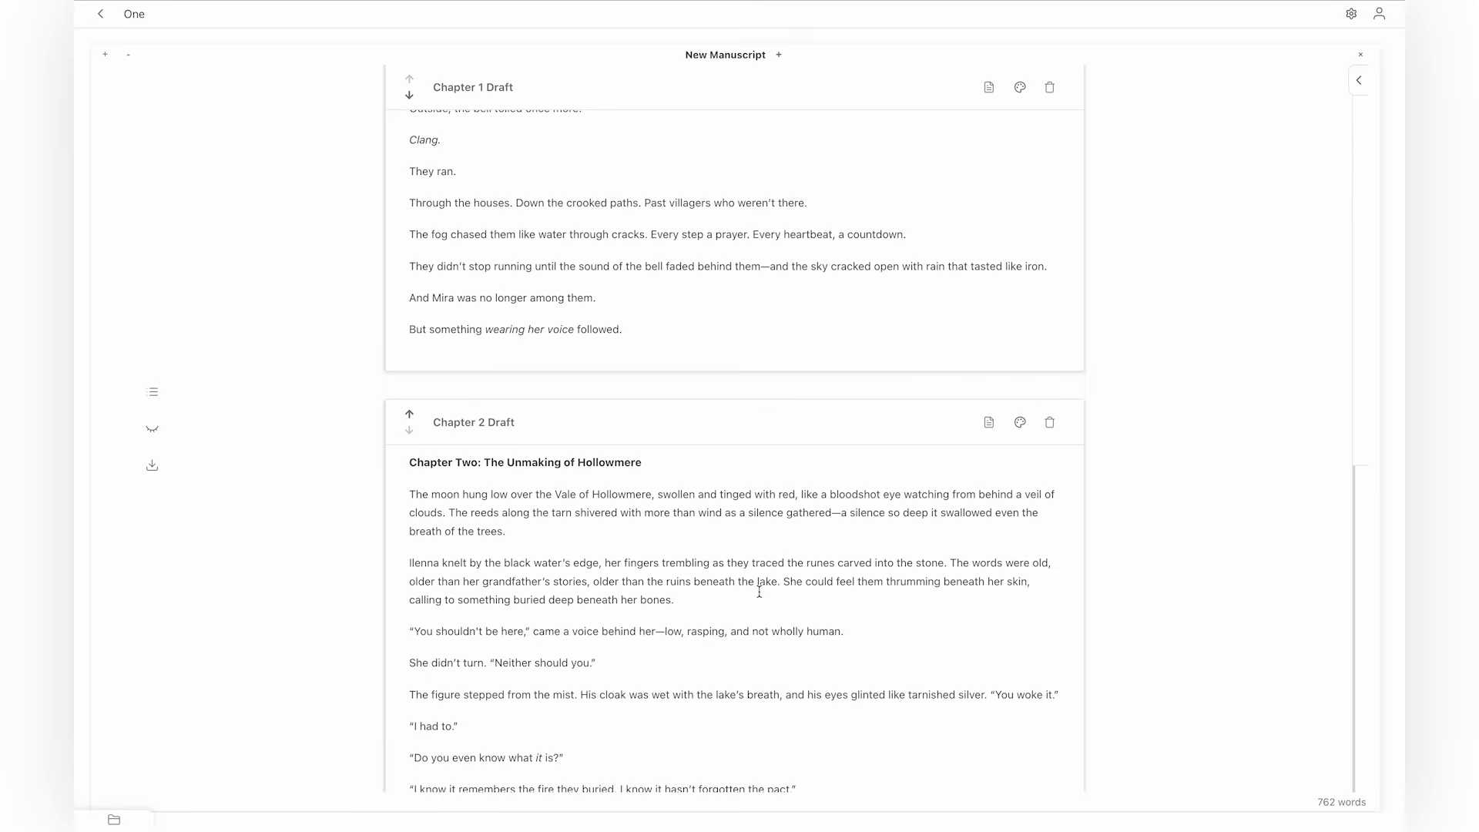
# Insert the existing Chapter 3 Draft file between Chapter 1 Draft and Chapter 2 Draft in the manuscript.
pyautogui.scroll(-5, 758, 592)
pyautogui.scroll(15, 760, 593)
pyautogui.scroll(-15, 765, 576)
pyautogui.scroll(8, 764, 562)
pyautogui.scroll(8, 757, 489)
pyautogui.scroll(-7, 754, 490)
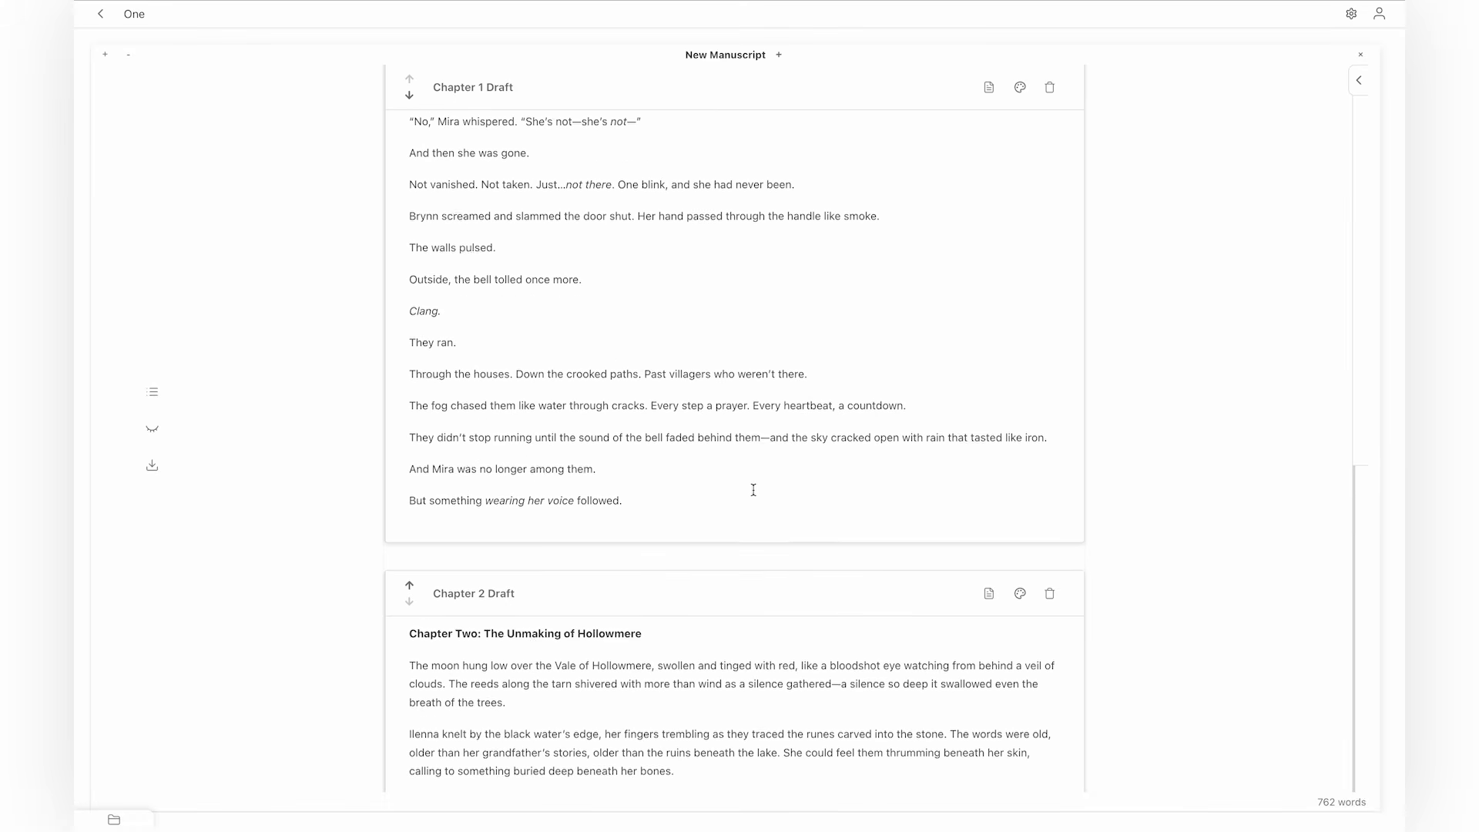
pyautogui.scroll(-3, 753, 489)
pyautogui.moveTo(708, 389)
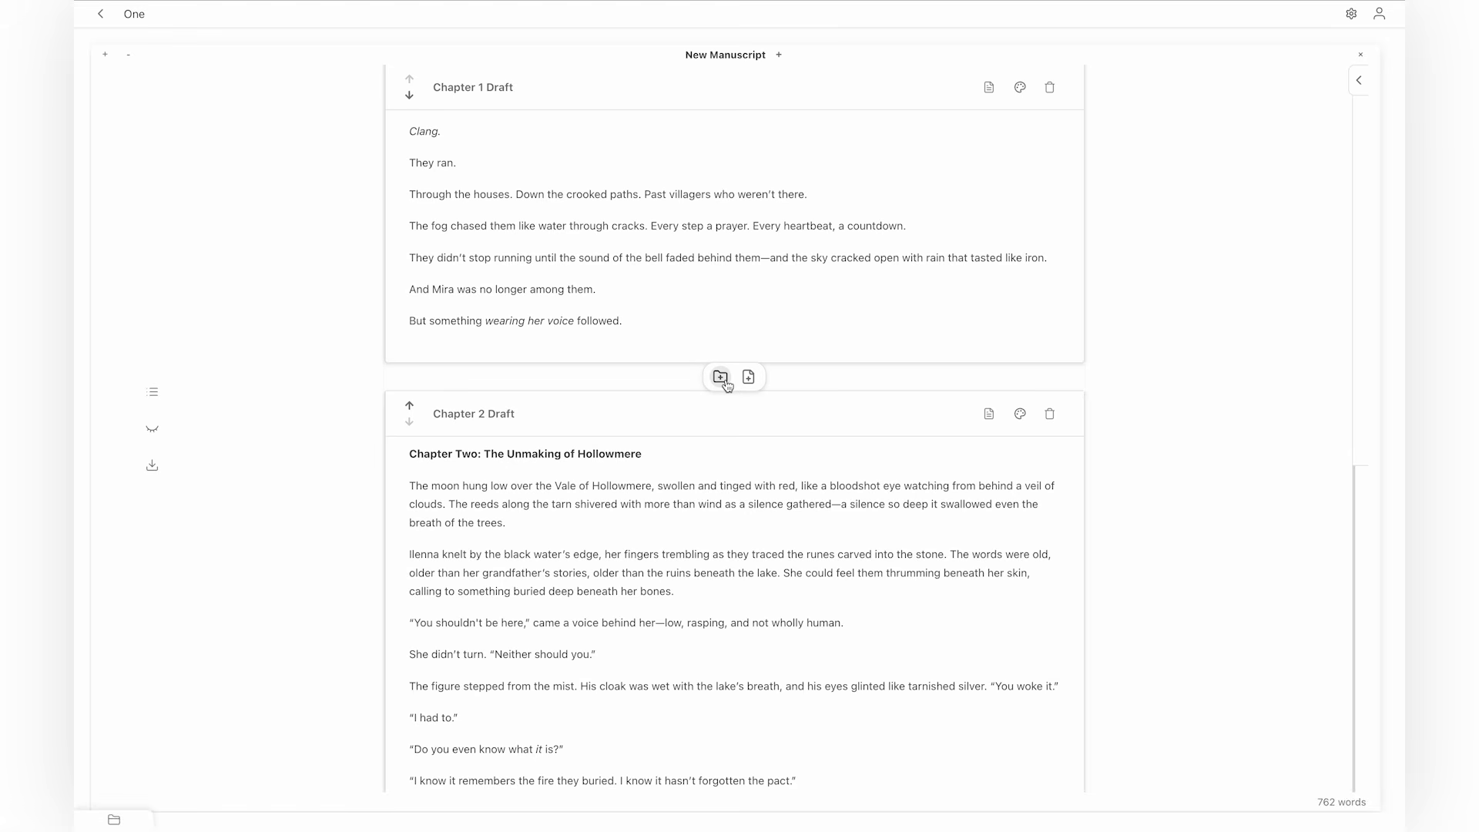
pyautogui.click(722, 380)
pyautogui.write('chapt')
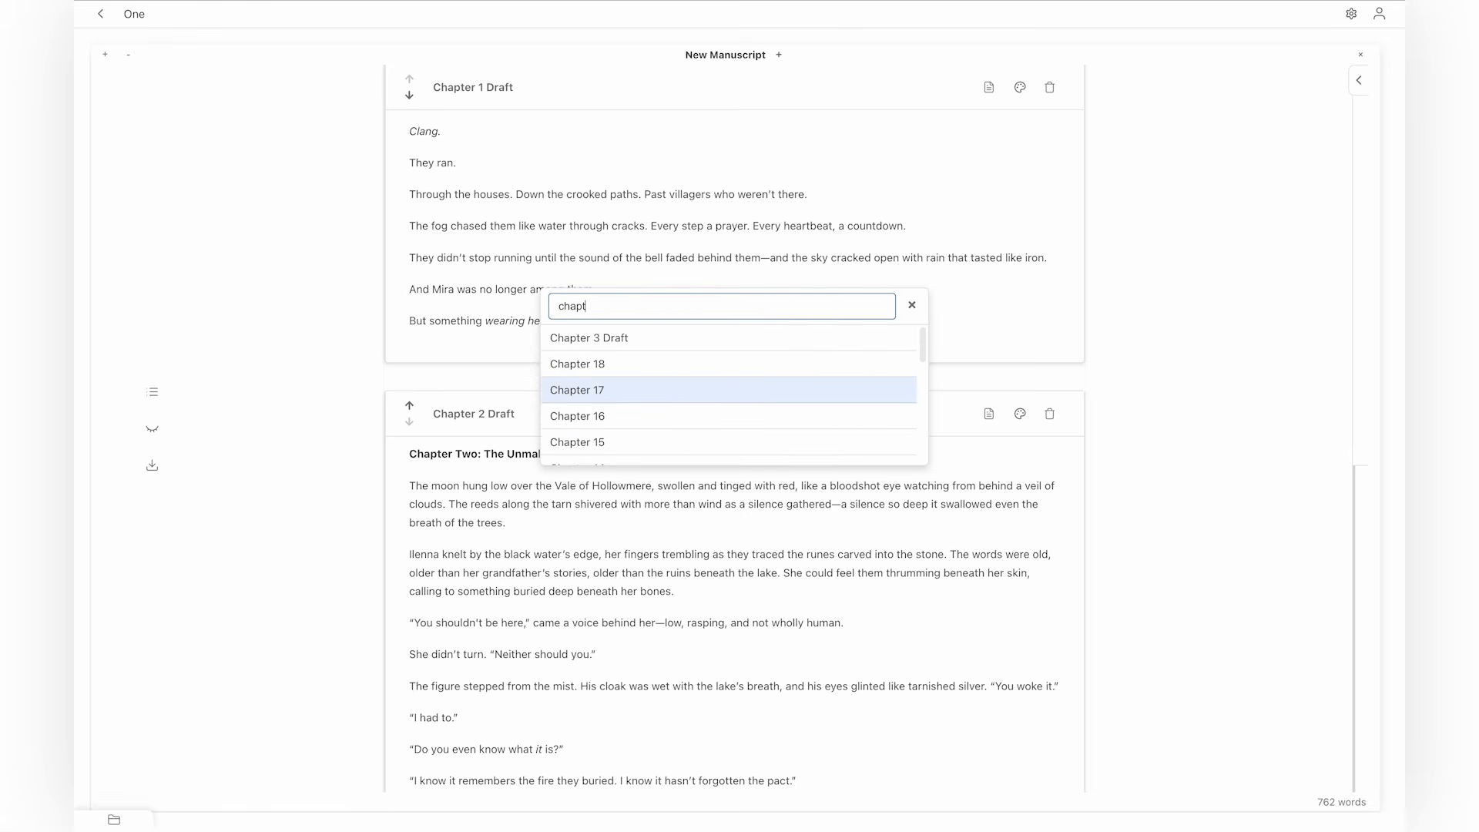
pyautogui.click(710, 337)
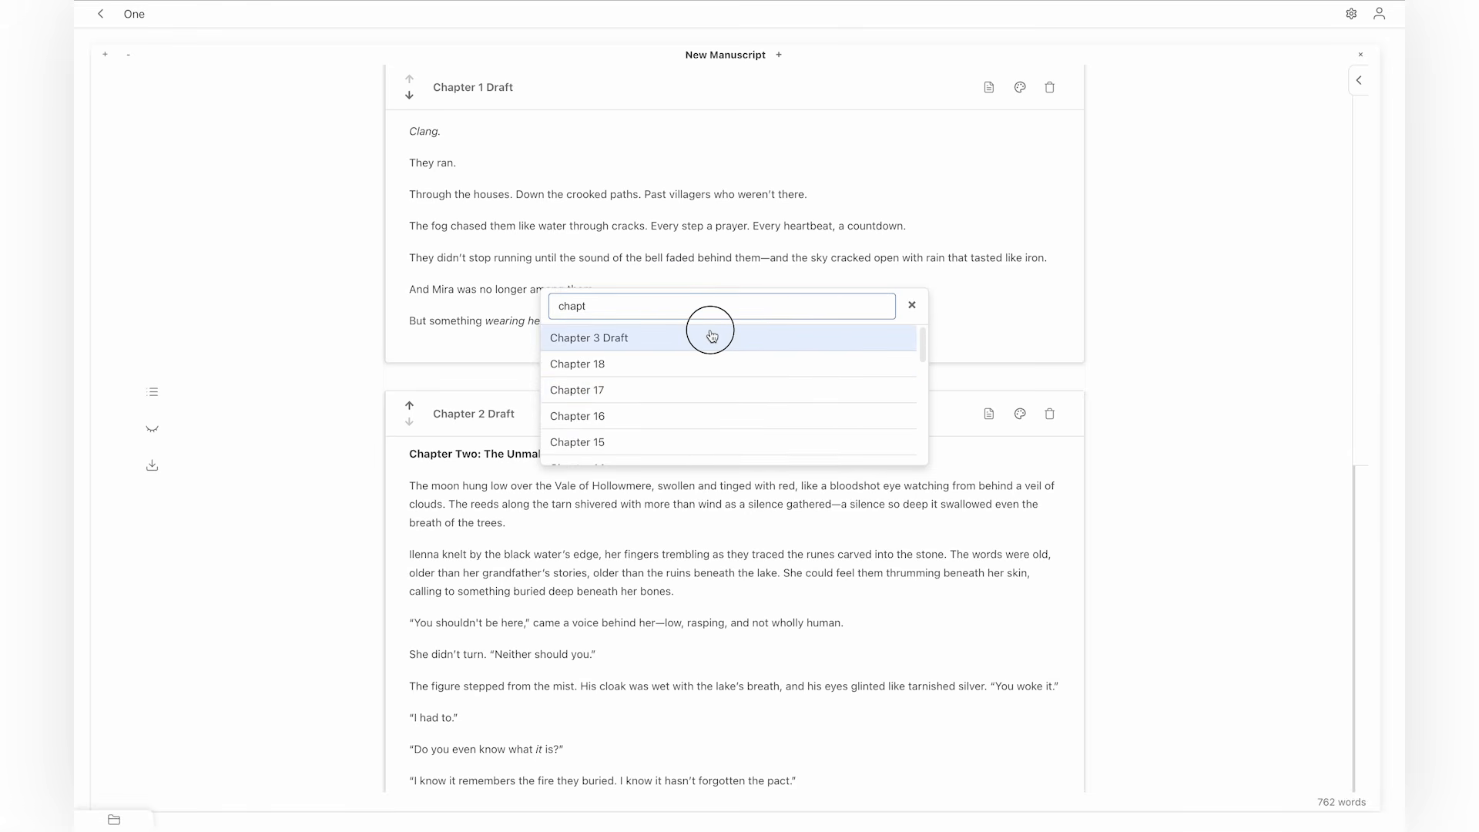
# Review the manuscript's chapter order, switch to the condensed card list, and move Chapter 3 Draft below Chapter 2 Draft.
pyautogui.scroll(13, 551, 385)
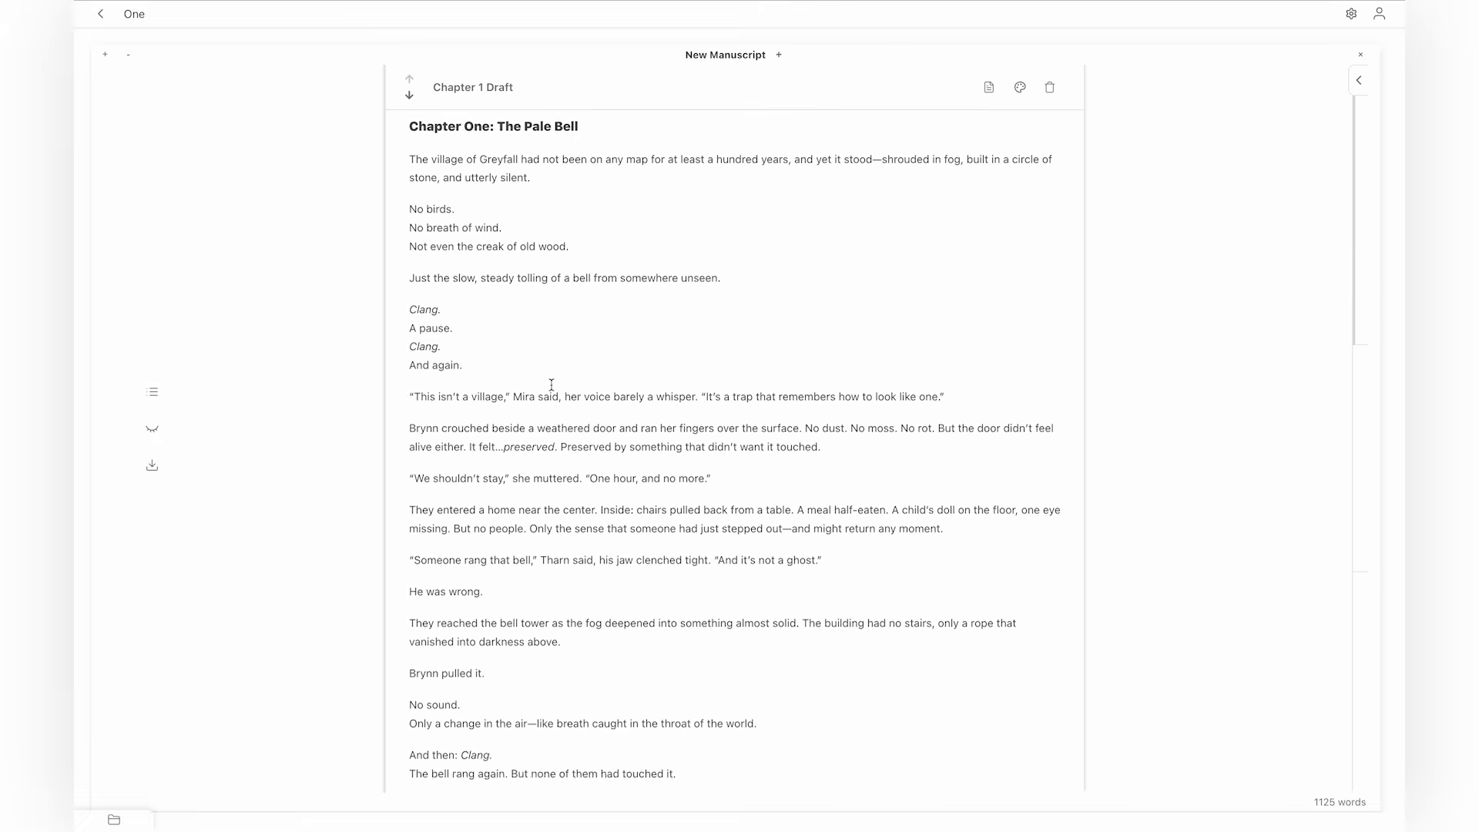
pyautogui.scroll(-5, 552, 383)
pyautogui.scroll(-12, 552, 383)
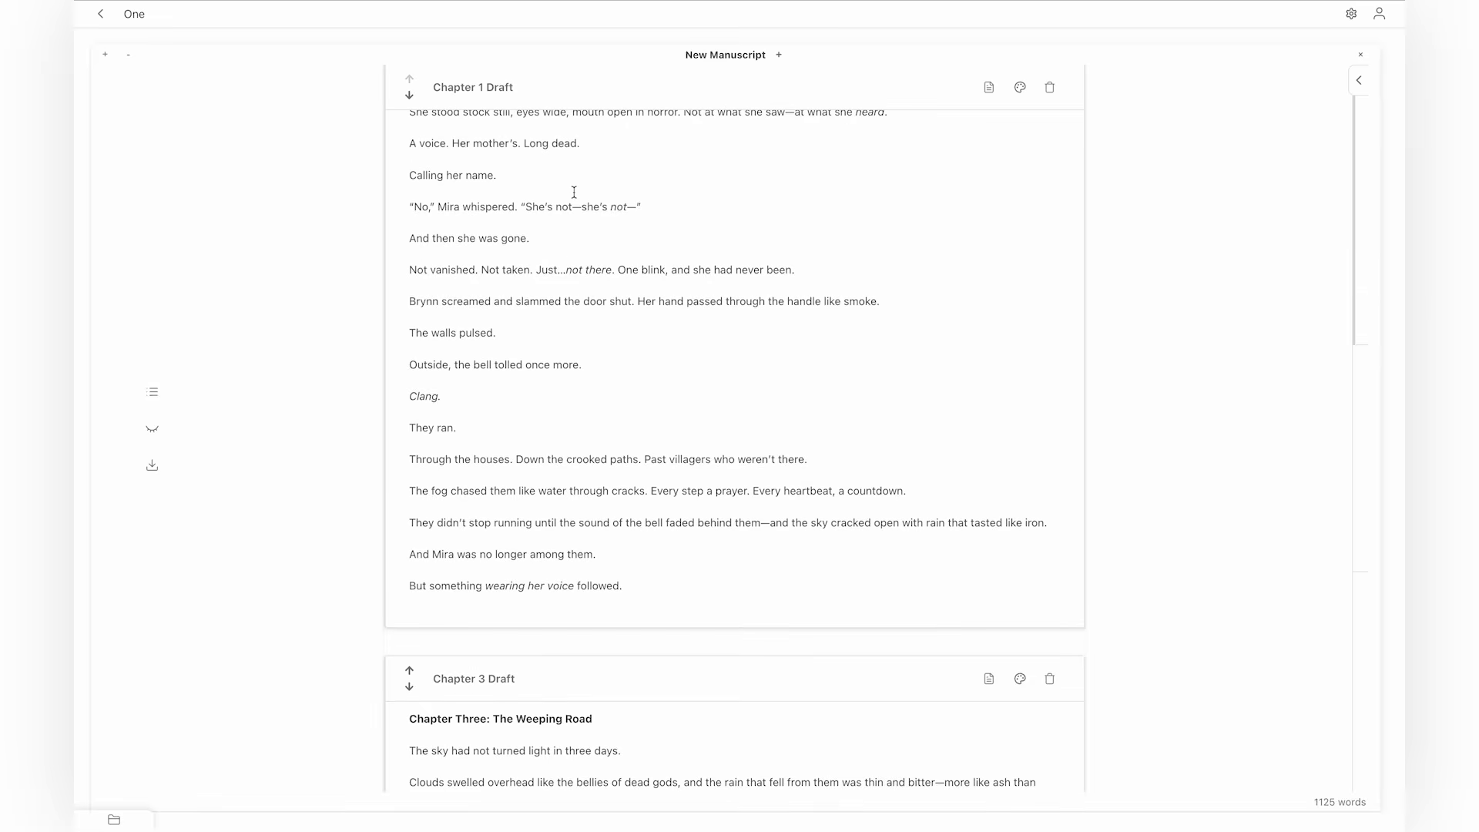
pyautogui.scroll(-15, 603, 422)
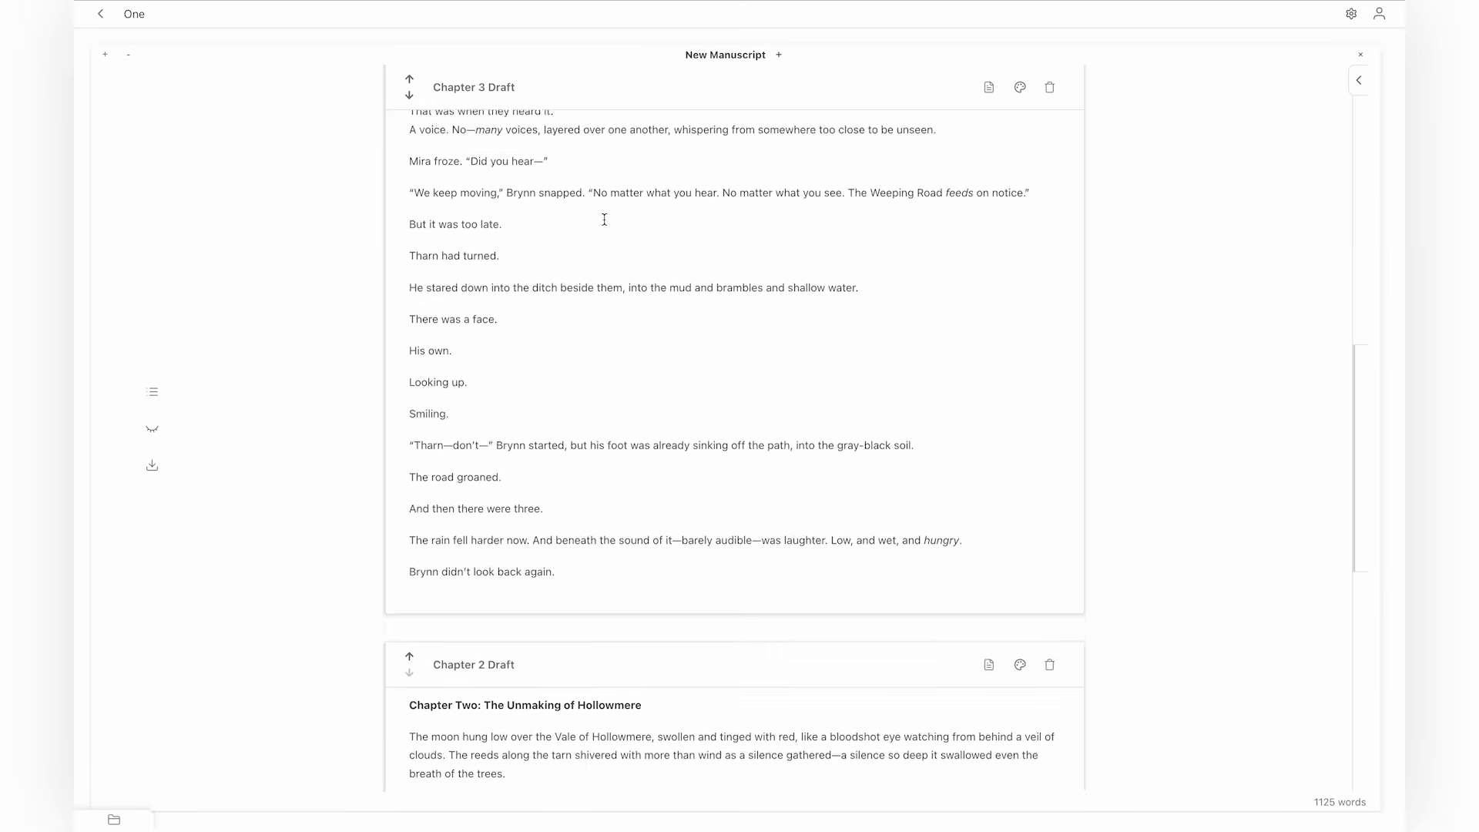
pyautogui.scroll(3, 598, 330)
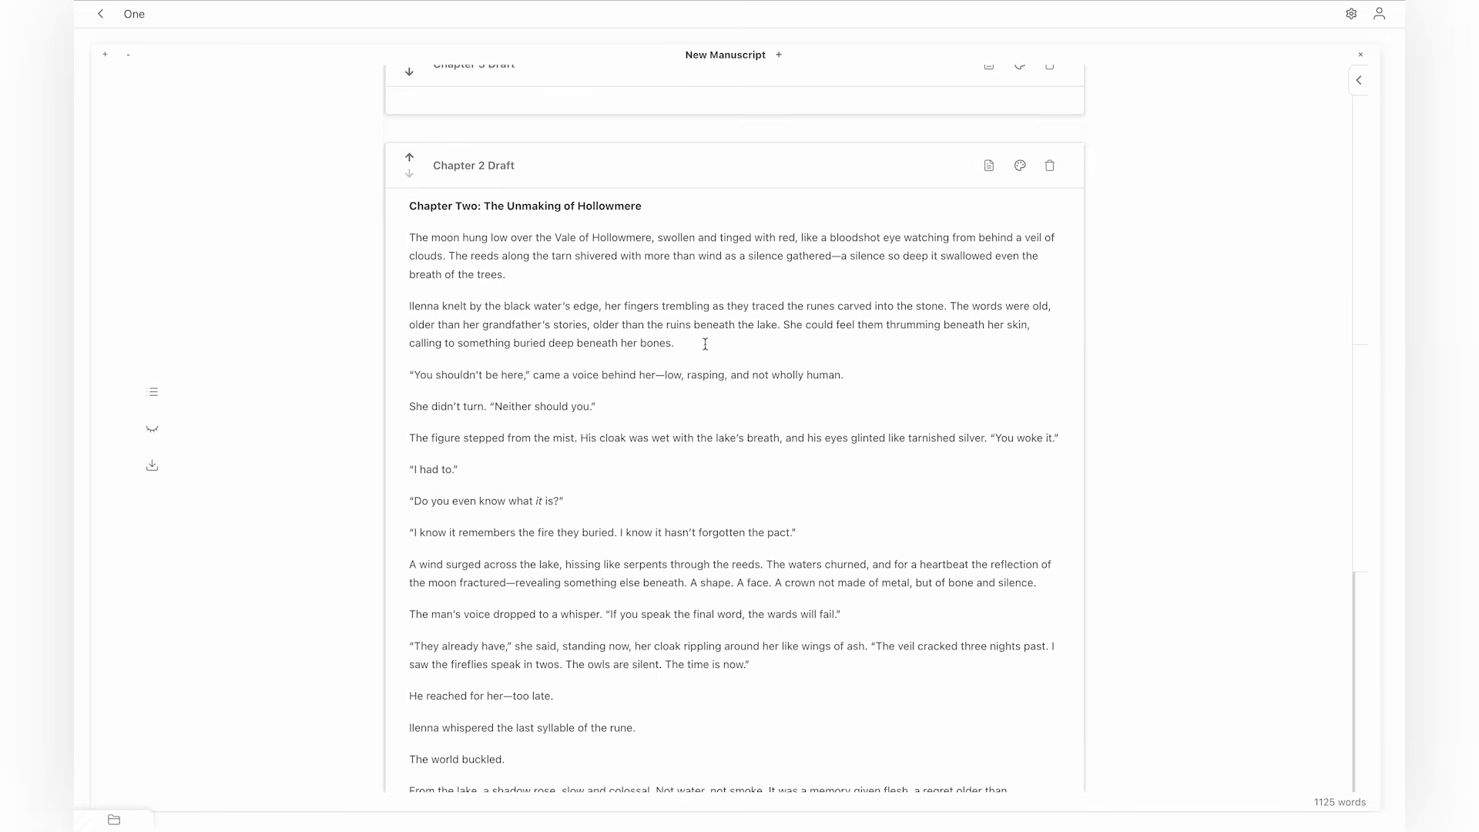
pyautogui.scroll(6, 705, 344)
pyautogui.scroll(10, 568, 331)
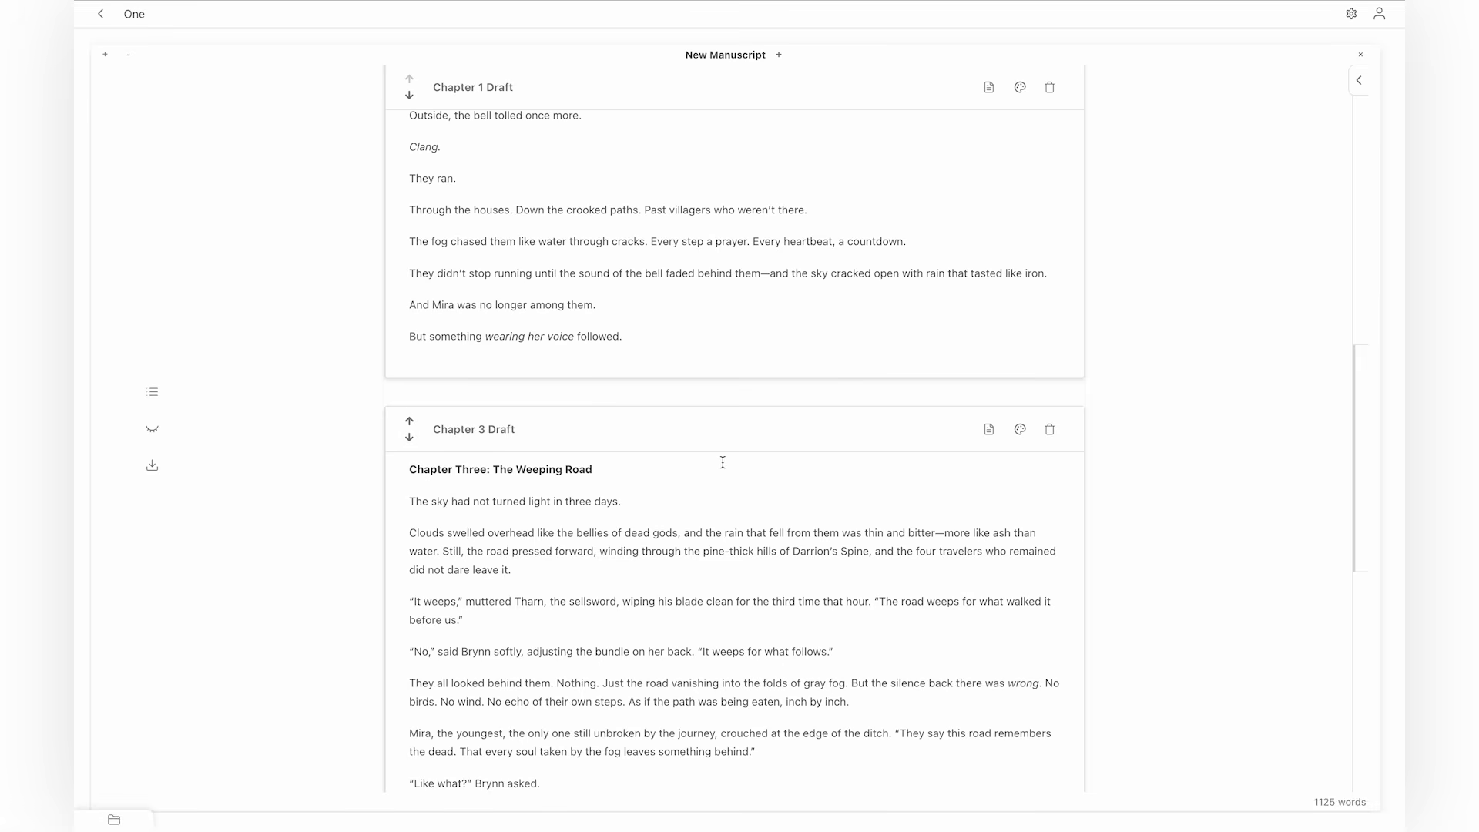
pyautogui.click(153, 393)
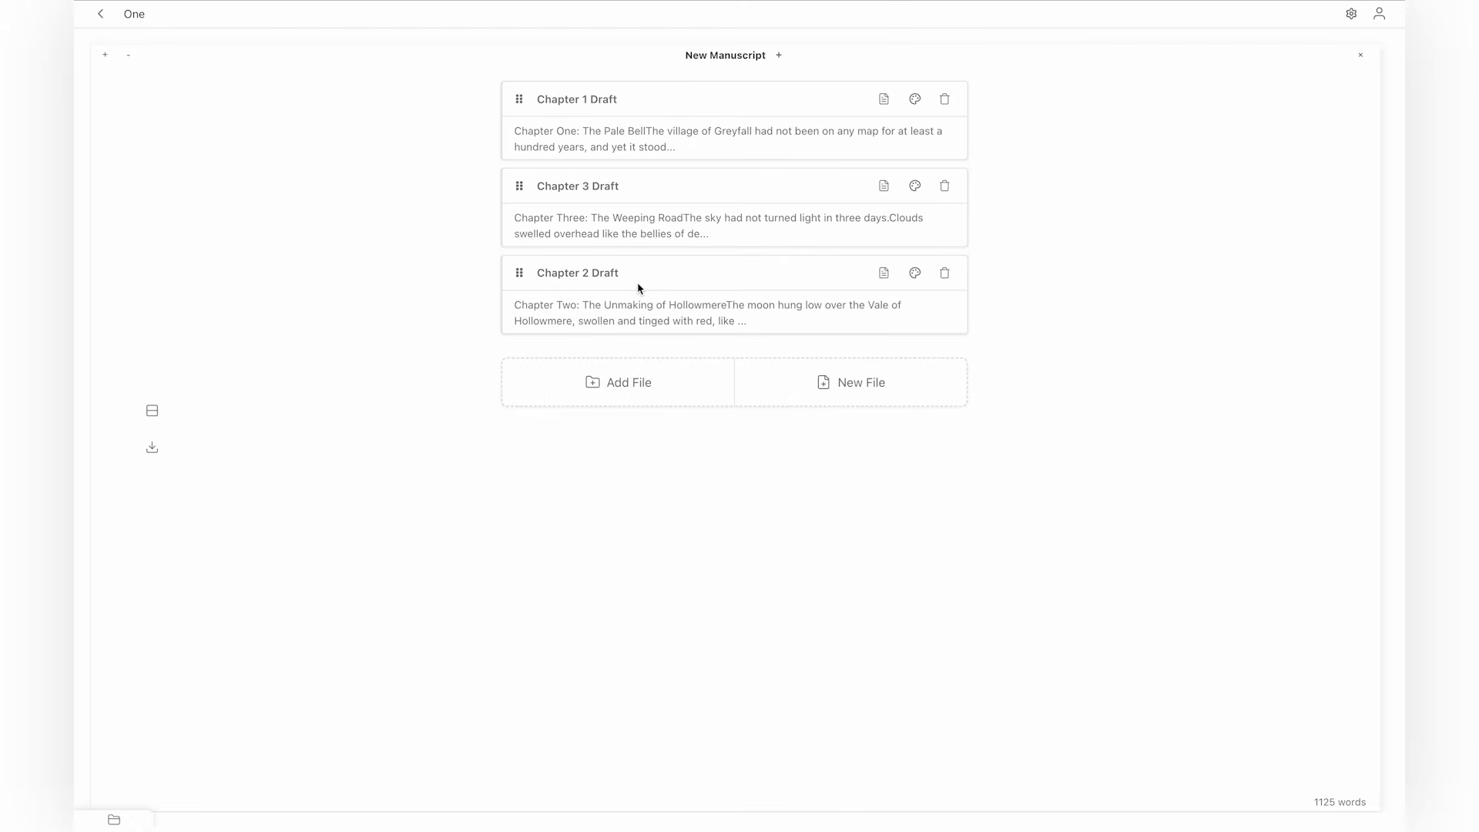
pyautogui.moveTo(519, 186); pyautogui.dragTo(517, 269)
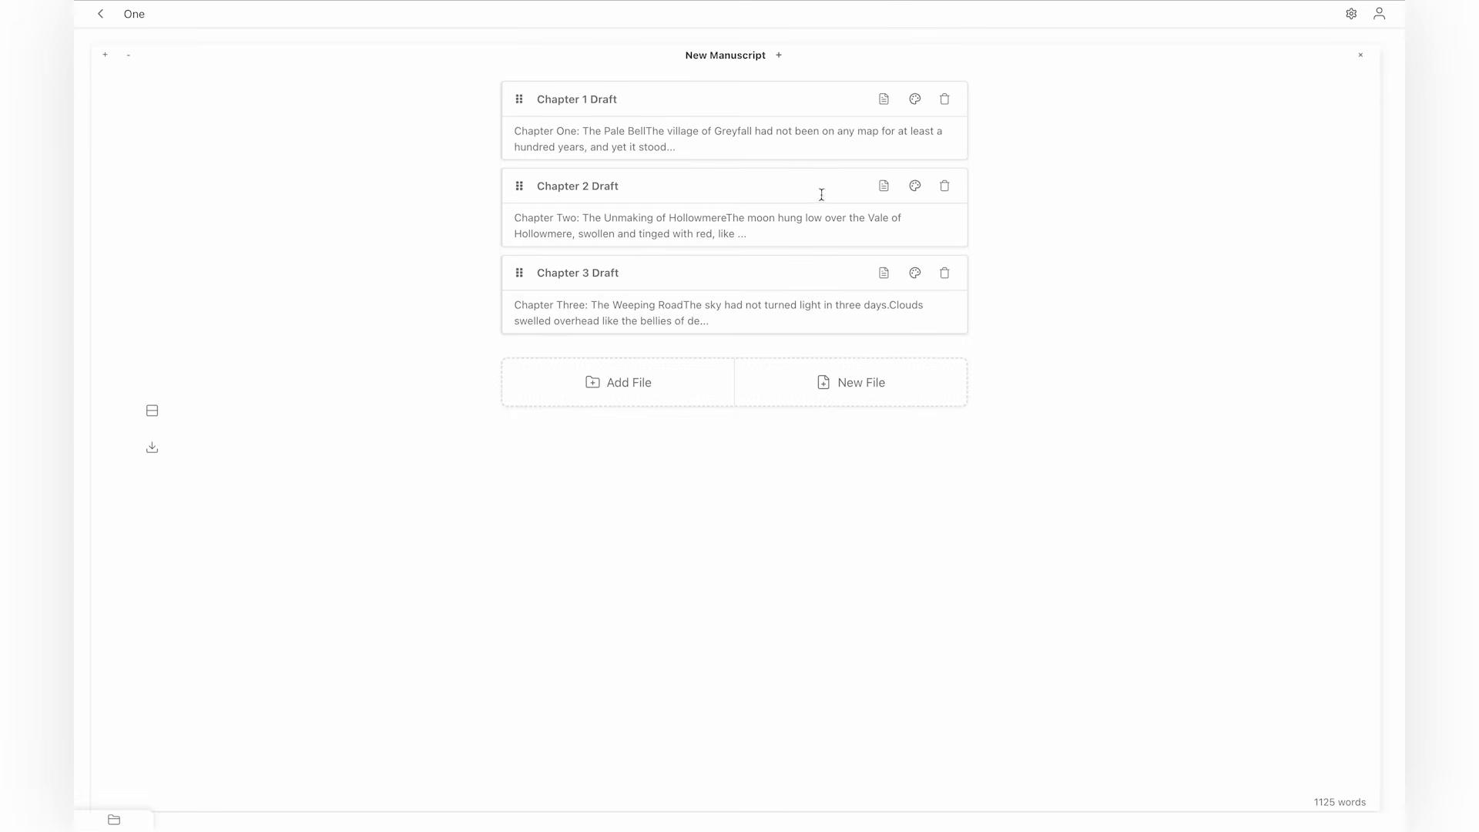
# Colour-code the manuscript's chapters: Chapter 1 Draft orange, Chapter 2 Draft blue, and Chapter 3 Draft green.
pyautogui.click(917, 103)
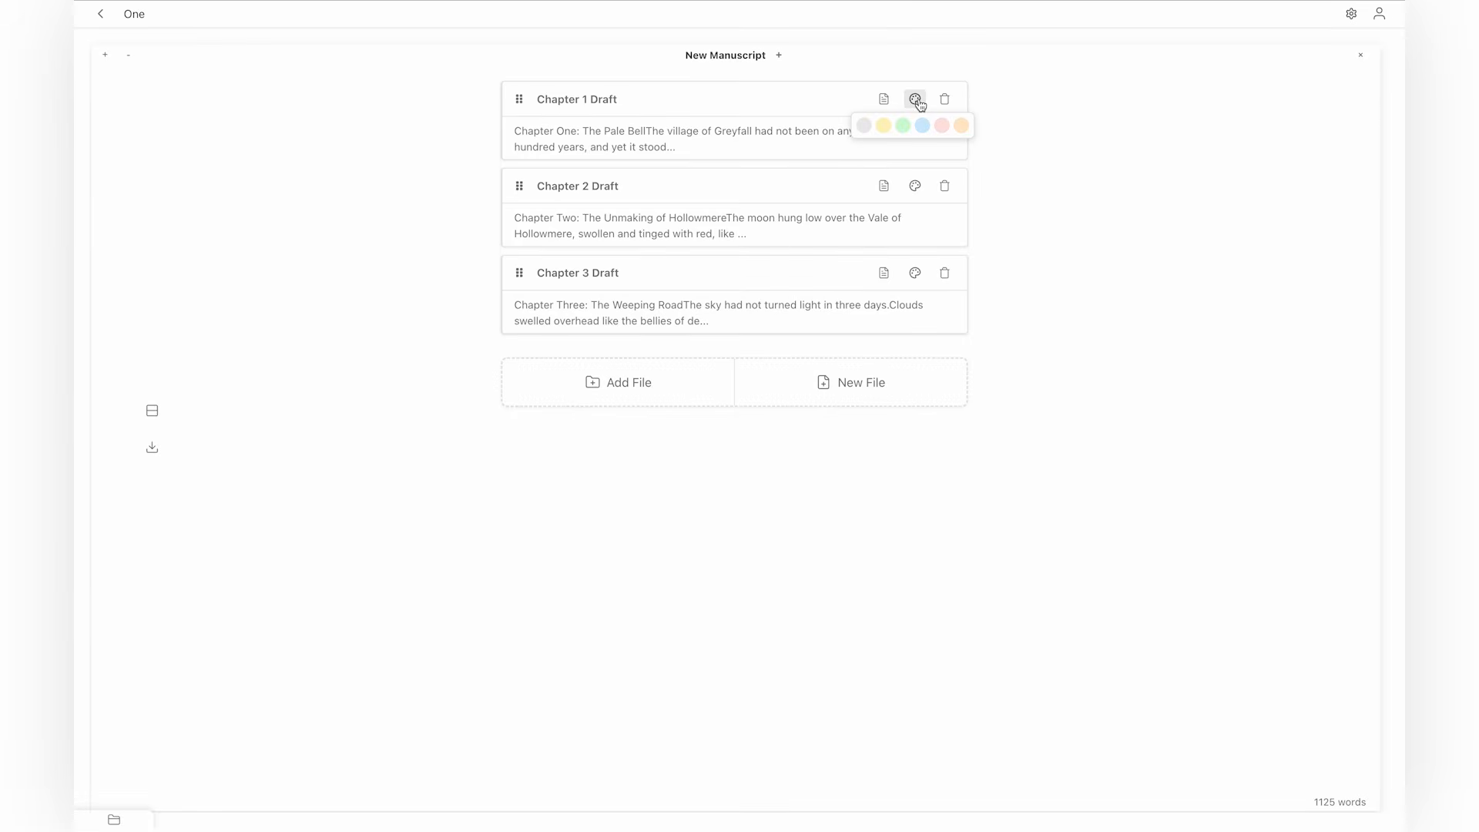
pyautogui.click(961, 127)
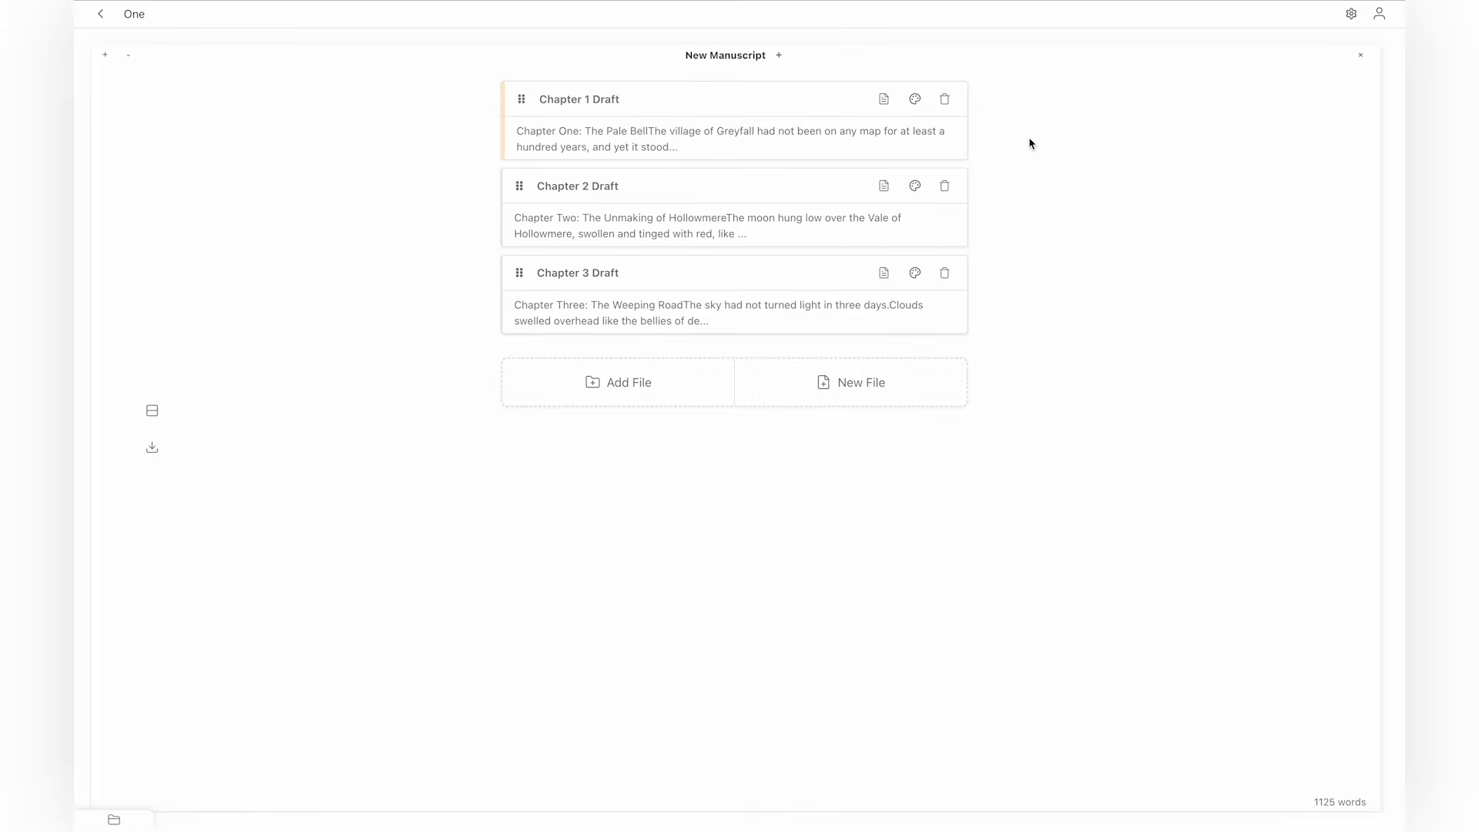
pyautogui.click(915, 185)
pyautogui.click(928, 213)
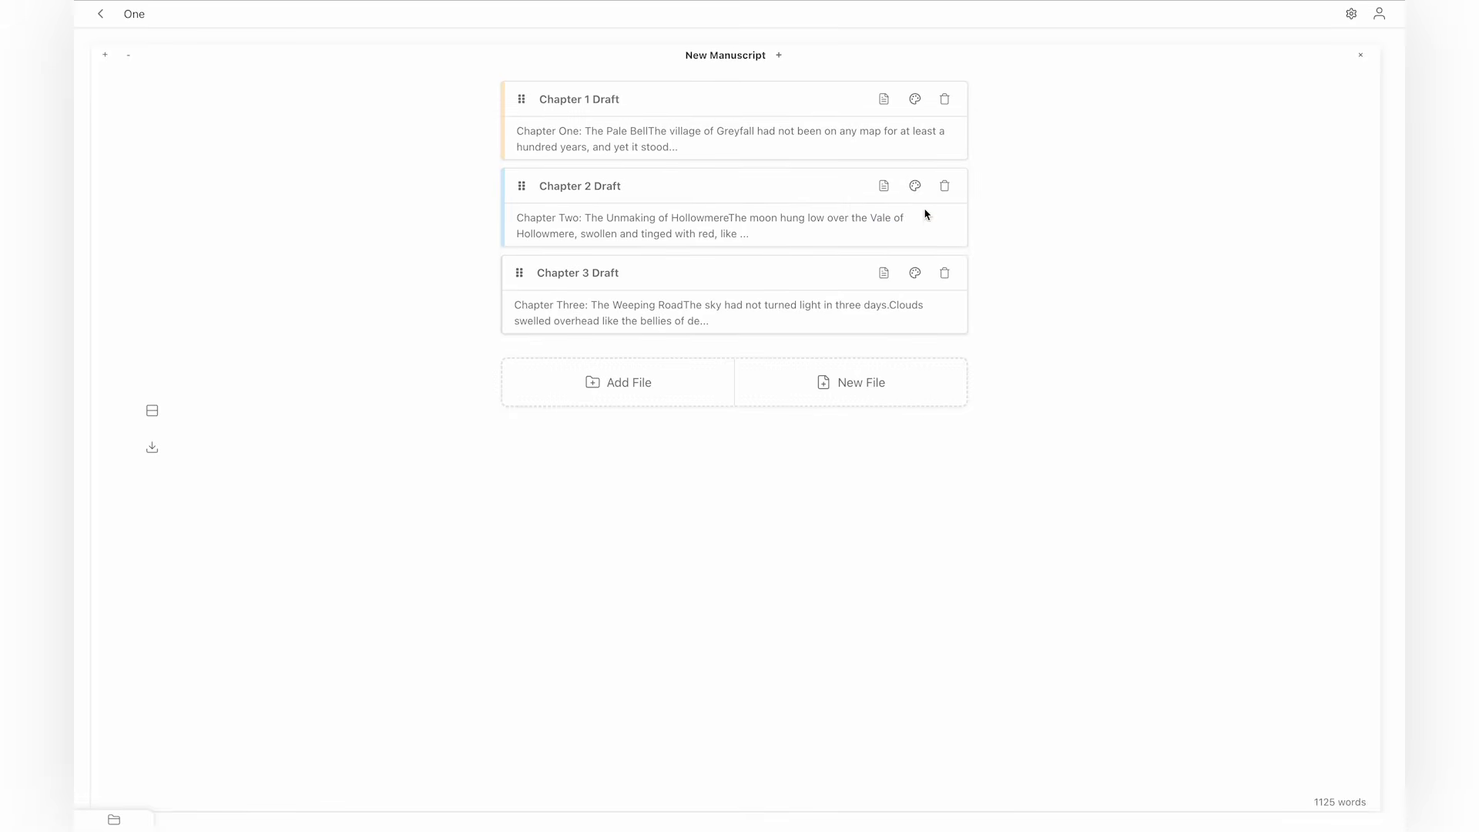
pyautogui.click(916, 274)
pyautogui.click(904, 302)
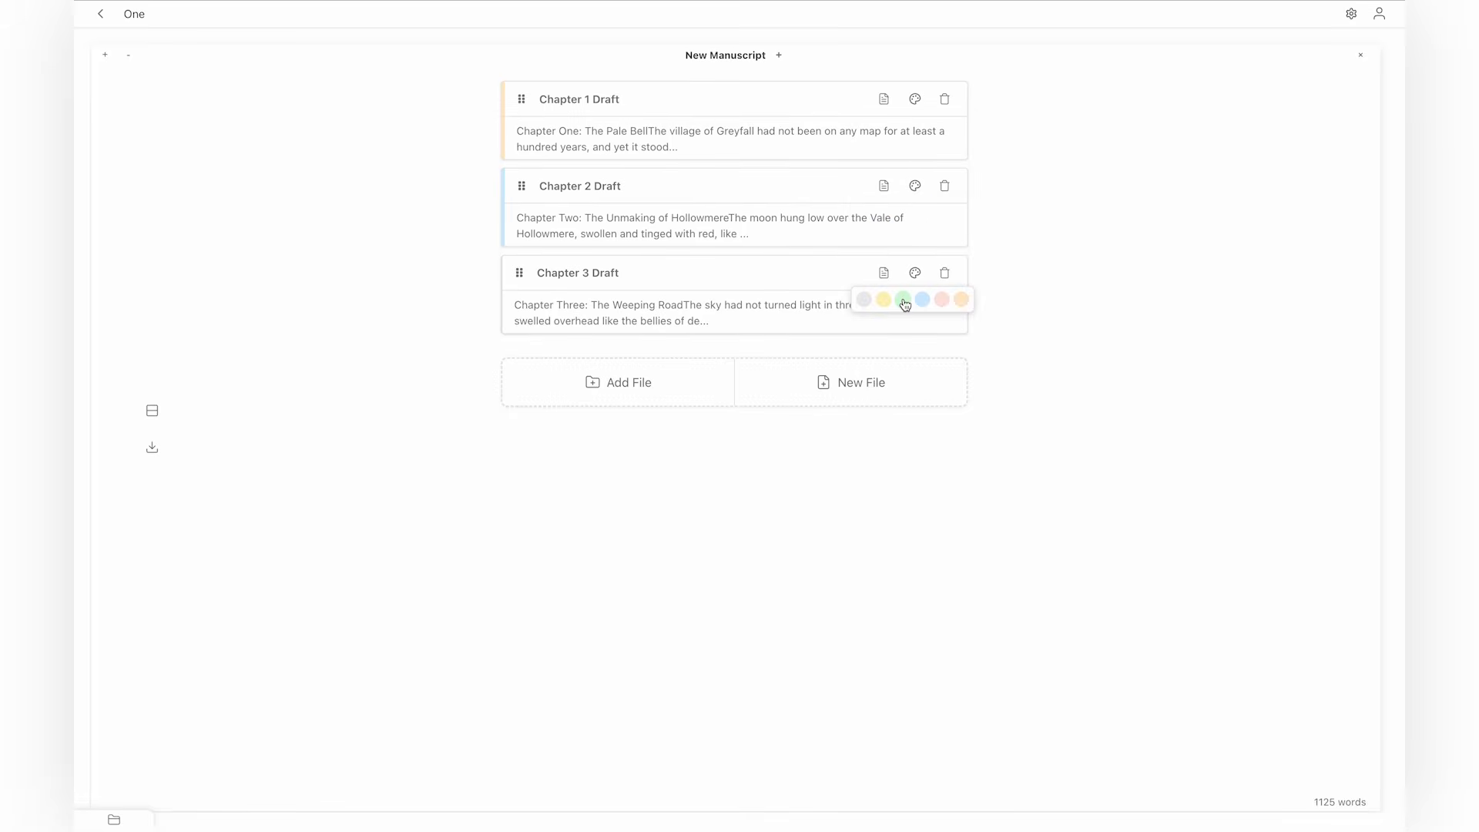
# Return to the full-text manuscript view and use the coloured chapter map to jump to Chapter 1 Draft and Chapter 2 Draft.
pyautogui.click(166, 403)
pyautogui.scroll(-1, 344, 410)
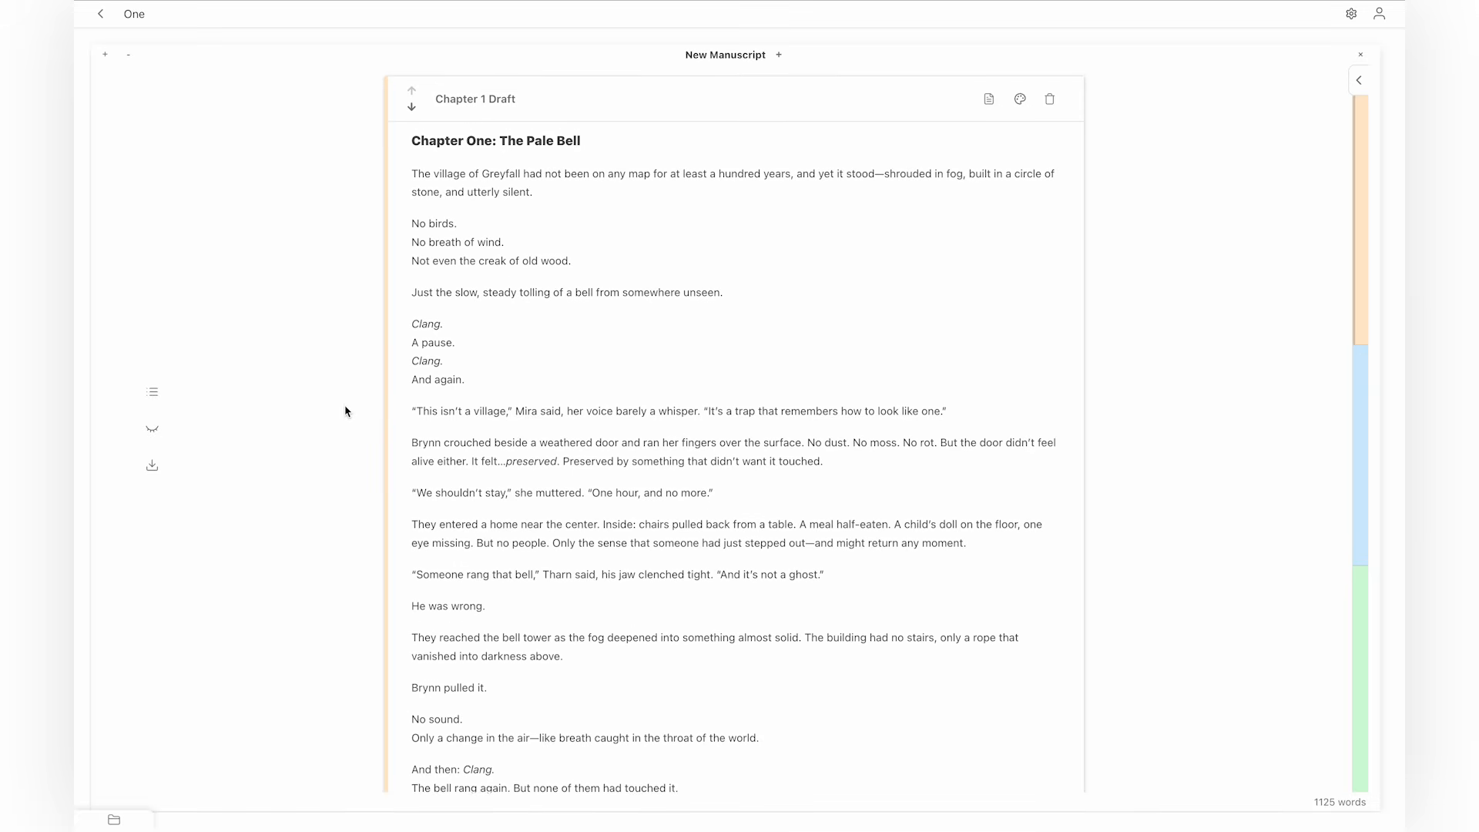
pyautogui.scroll(1, 345, 410)
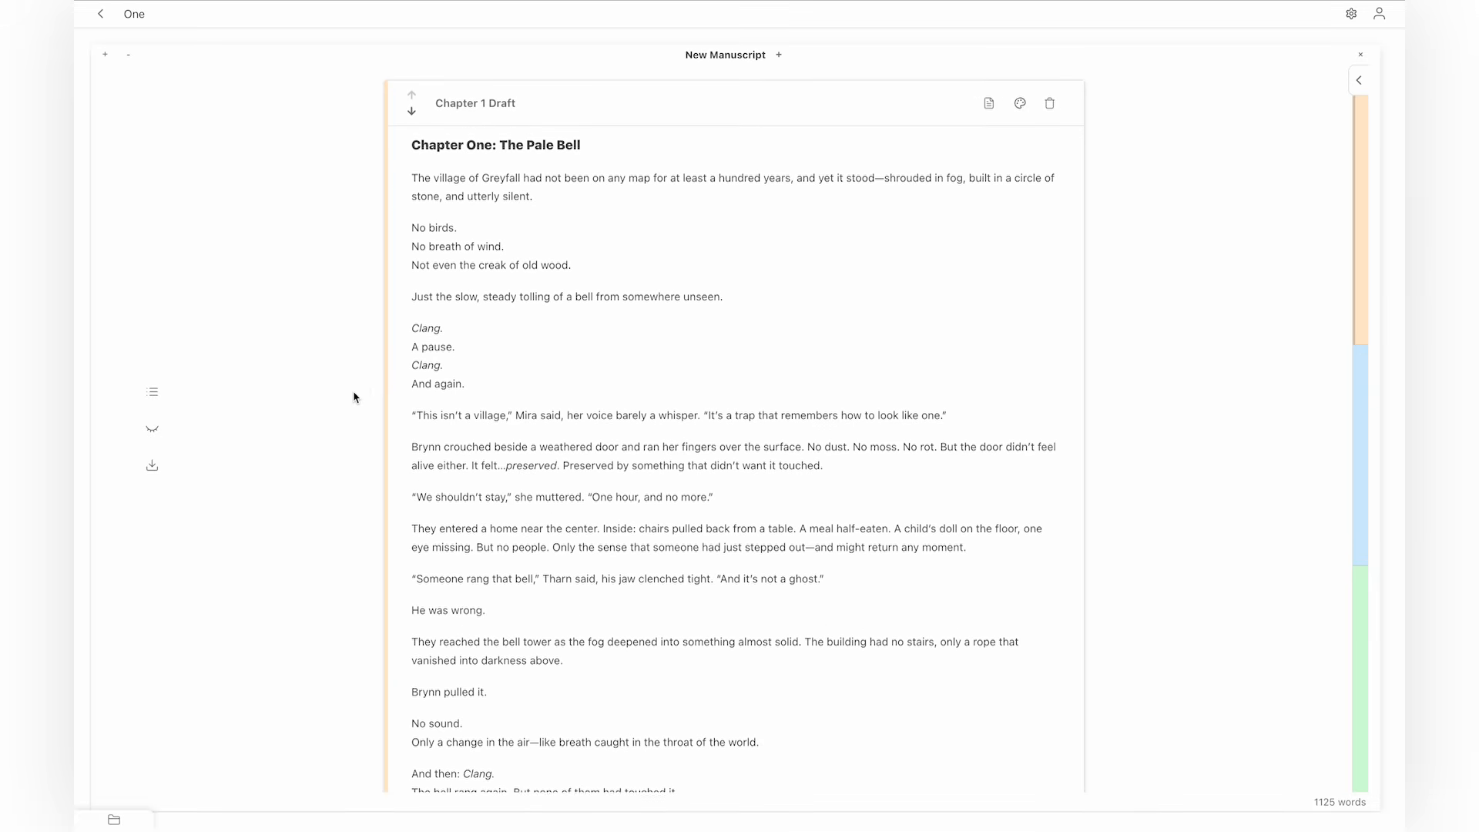
pyautogui.scroll(-1, 353, 391)
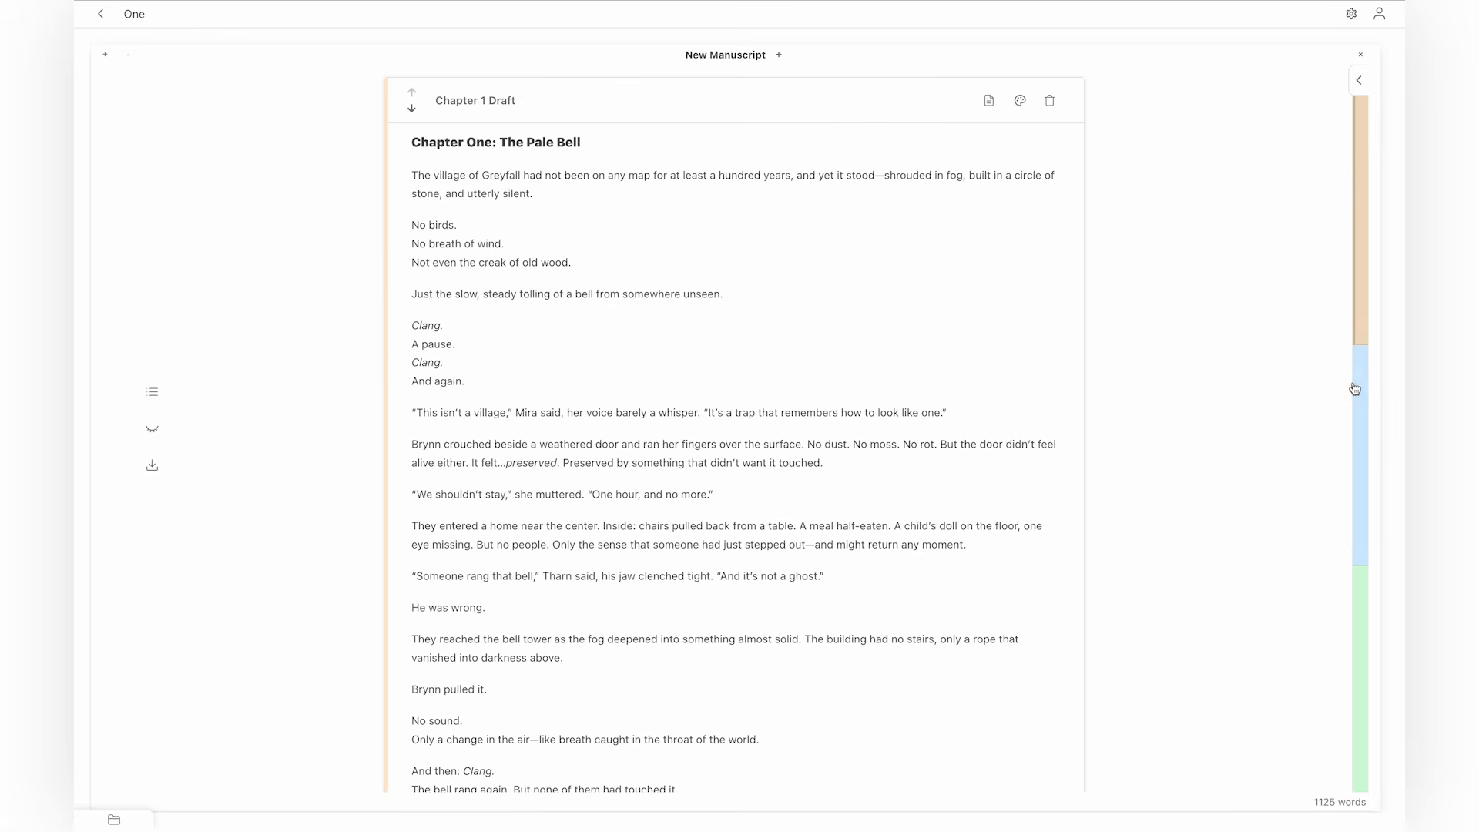
pyautogui.click(1360, 220)
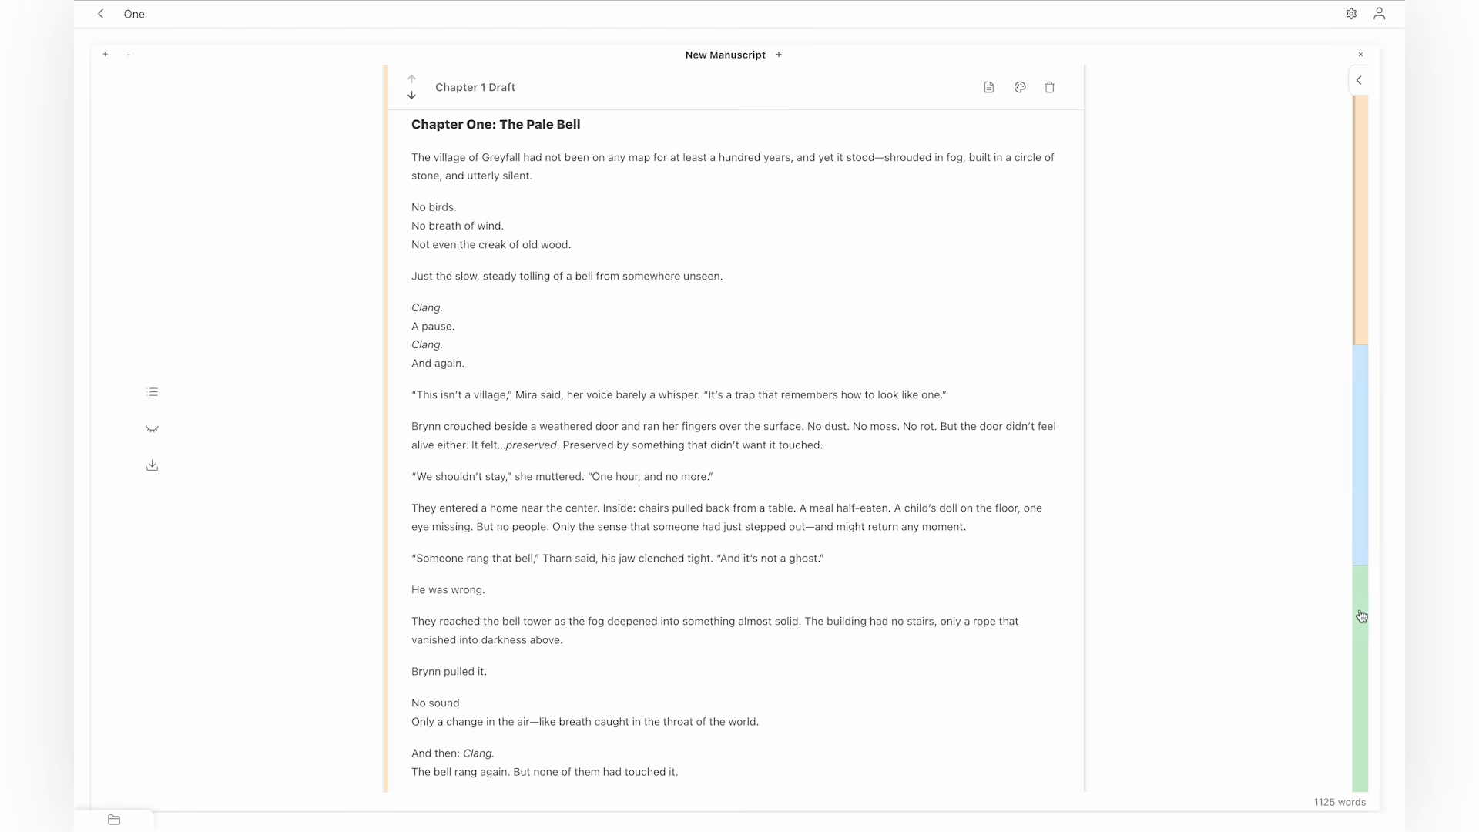
pyautogui.click(1363, 395)
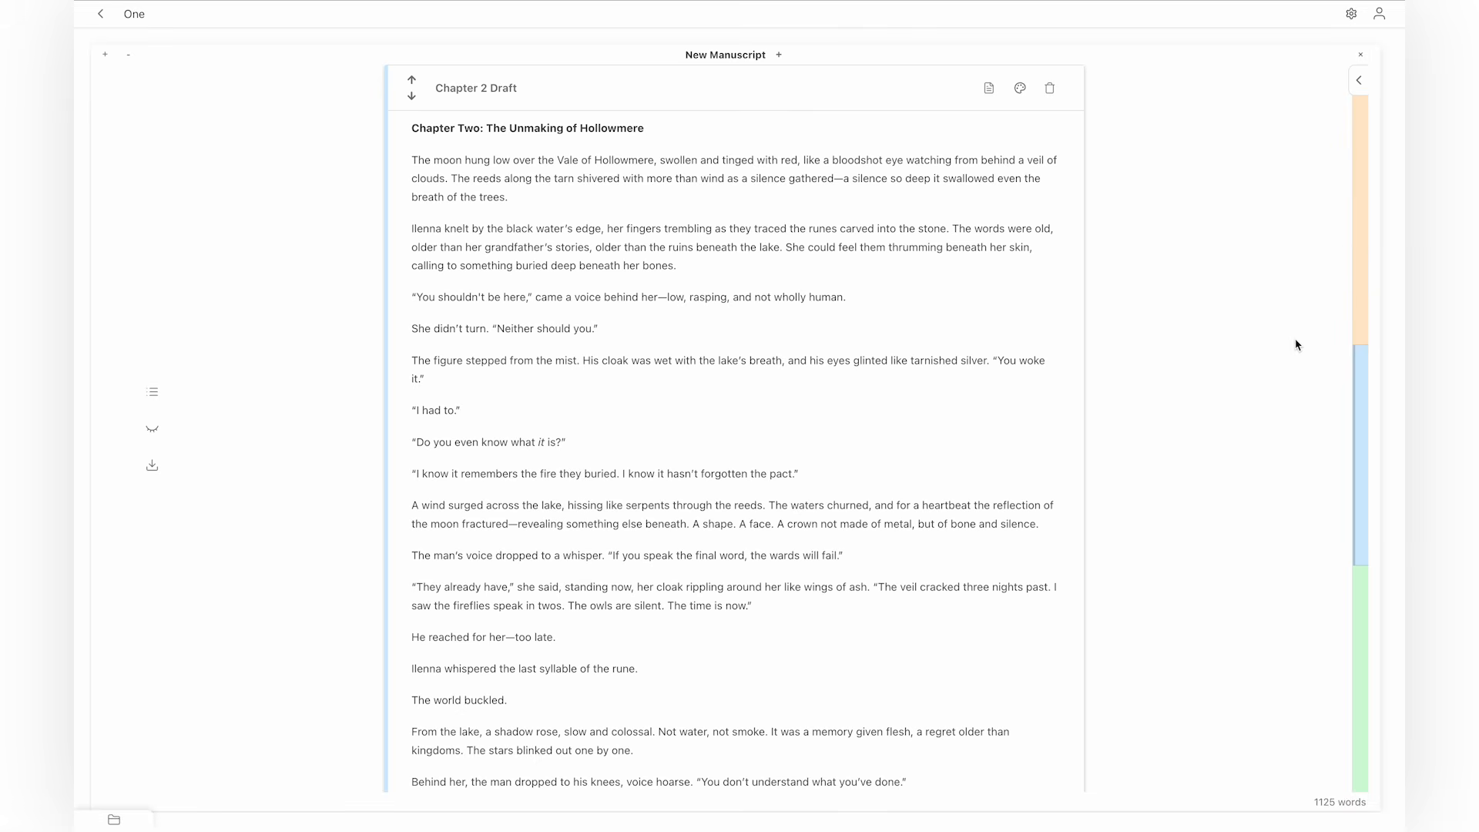
# Expand the chapter map to show chapter names, jump to Chapter 3 Draft, and collapse the map again.
pyautogui.click(1356, 83)
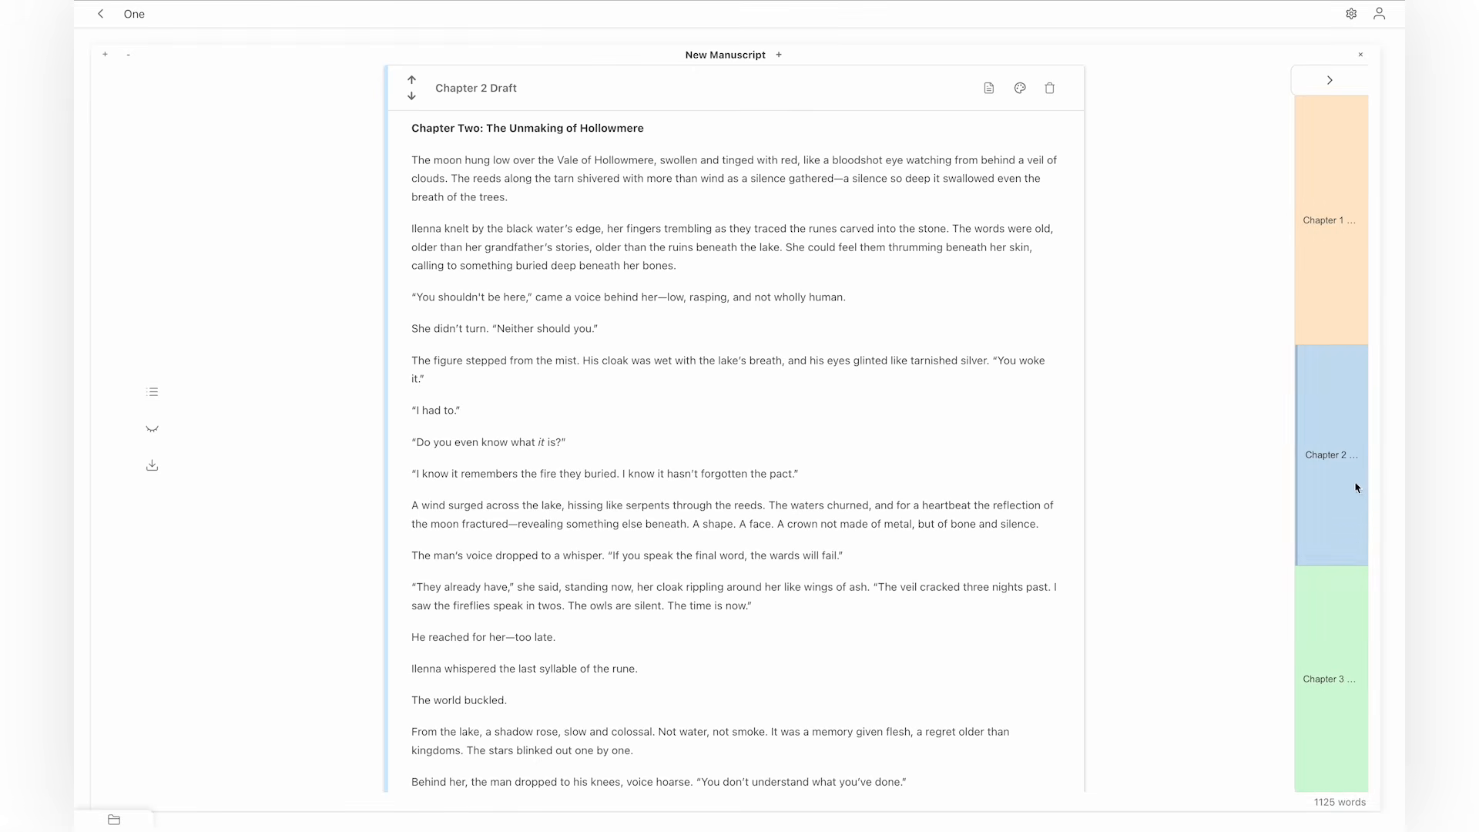
pyautogui.click(1333, 633)
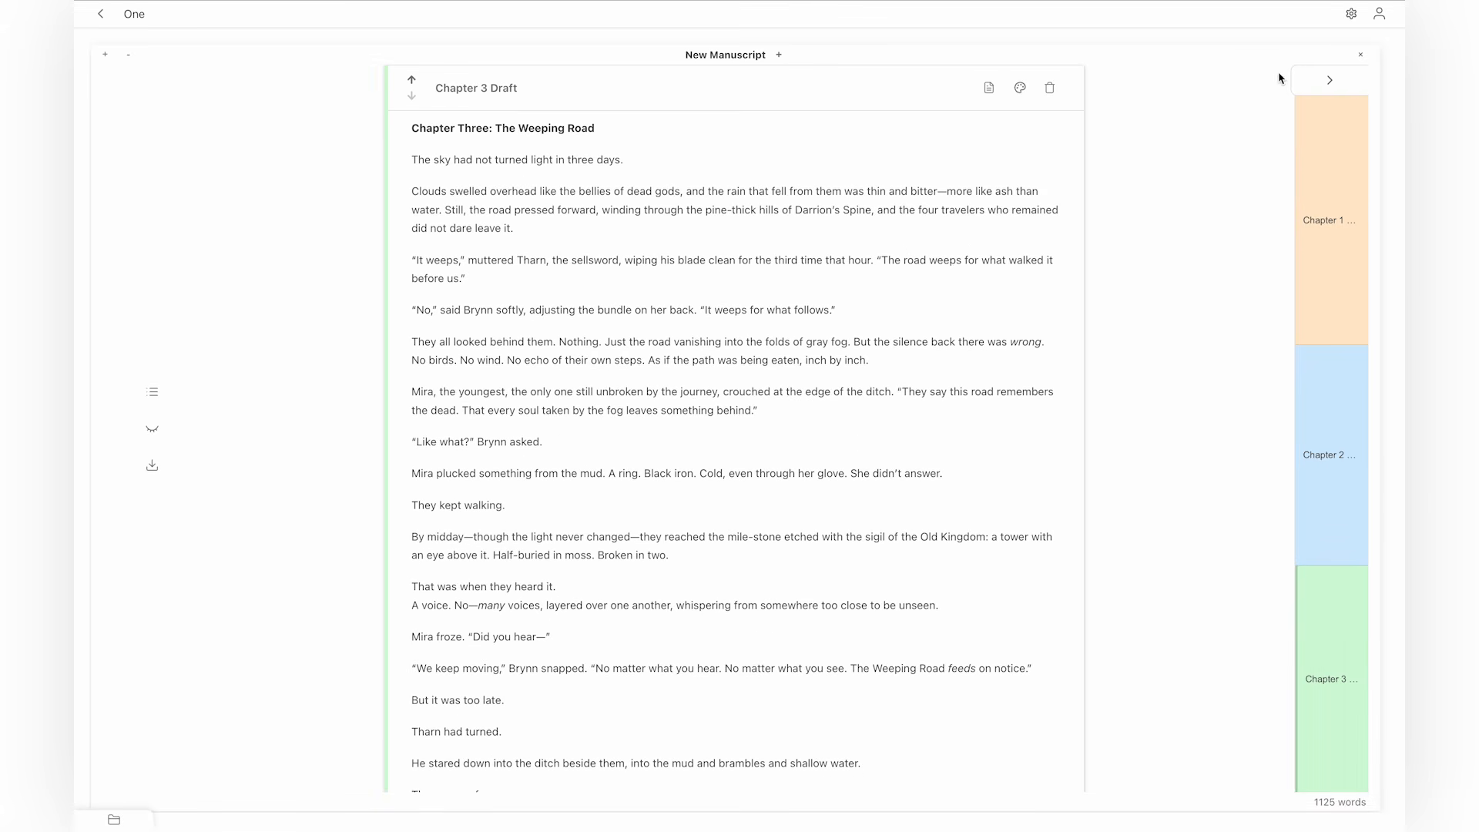
pyautogui.click(1329, 79)
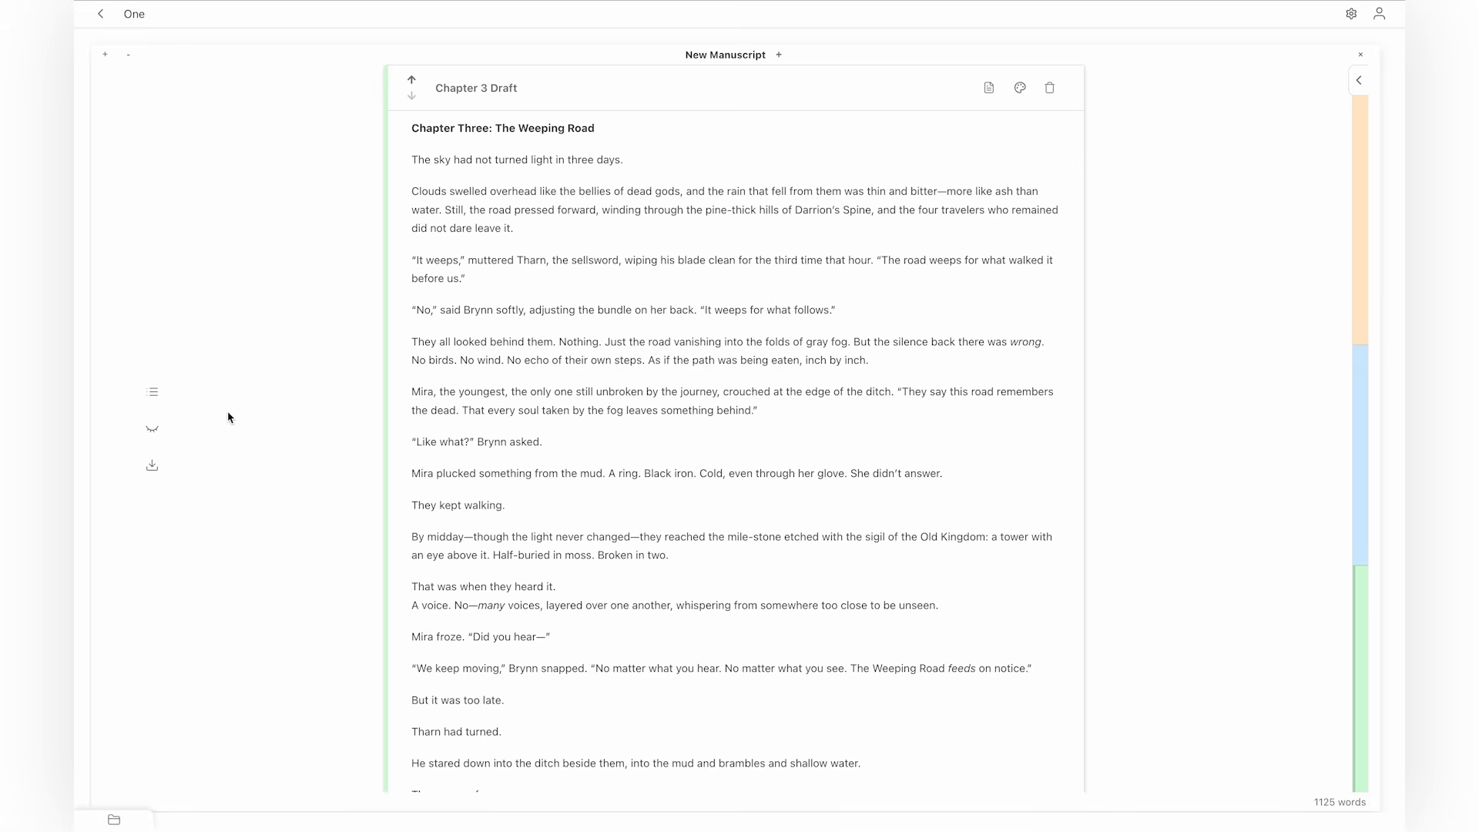
# Hide the chapter headers, read through the manuscript without them, and show the headers again.
pyautogui.click(156, 431)
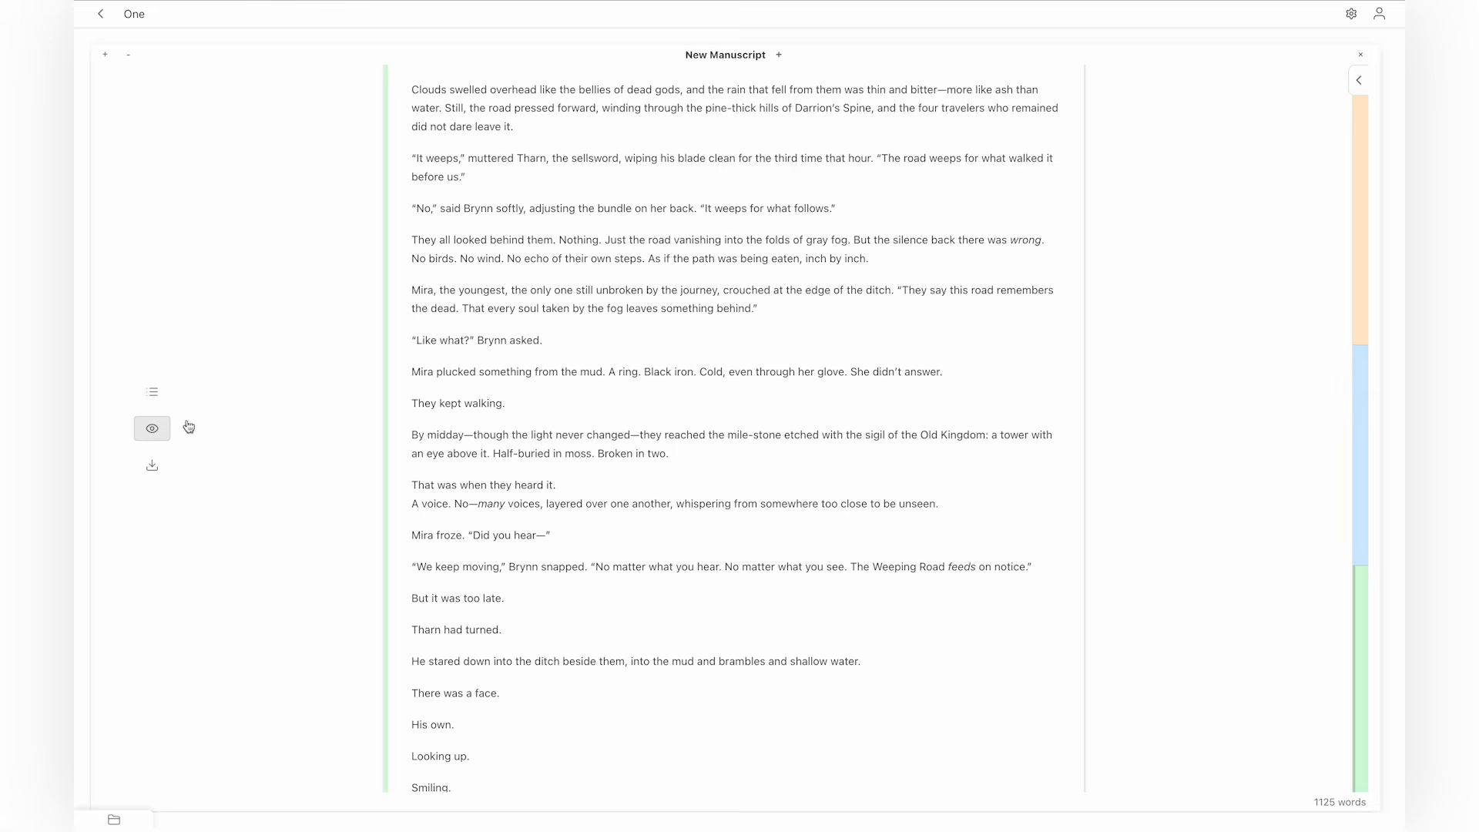
pyautogui.scroll(20, 753, 396)
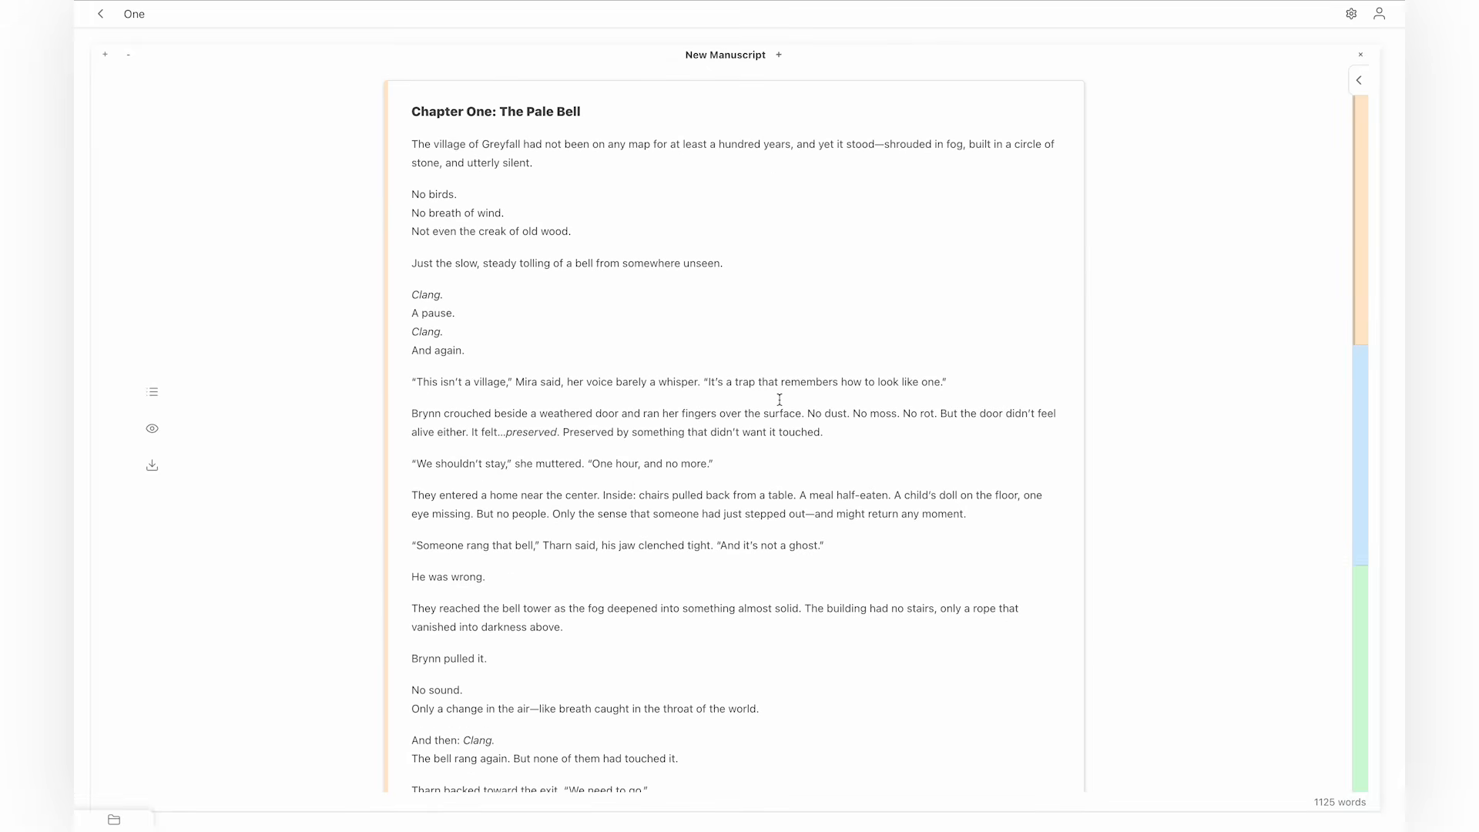
pyautogui.scroll(-20, 676, 243)
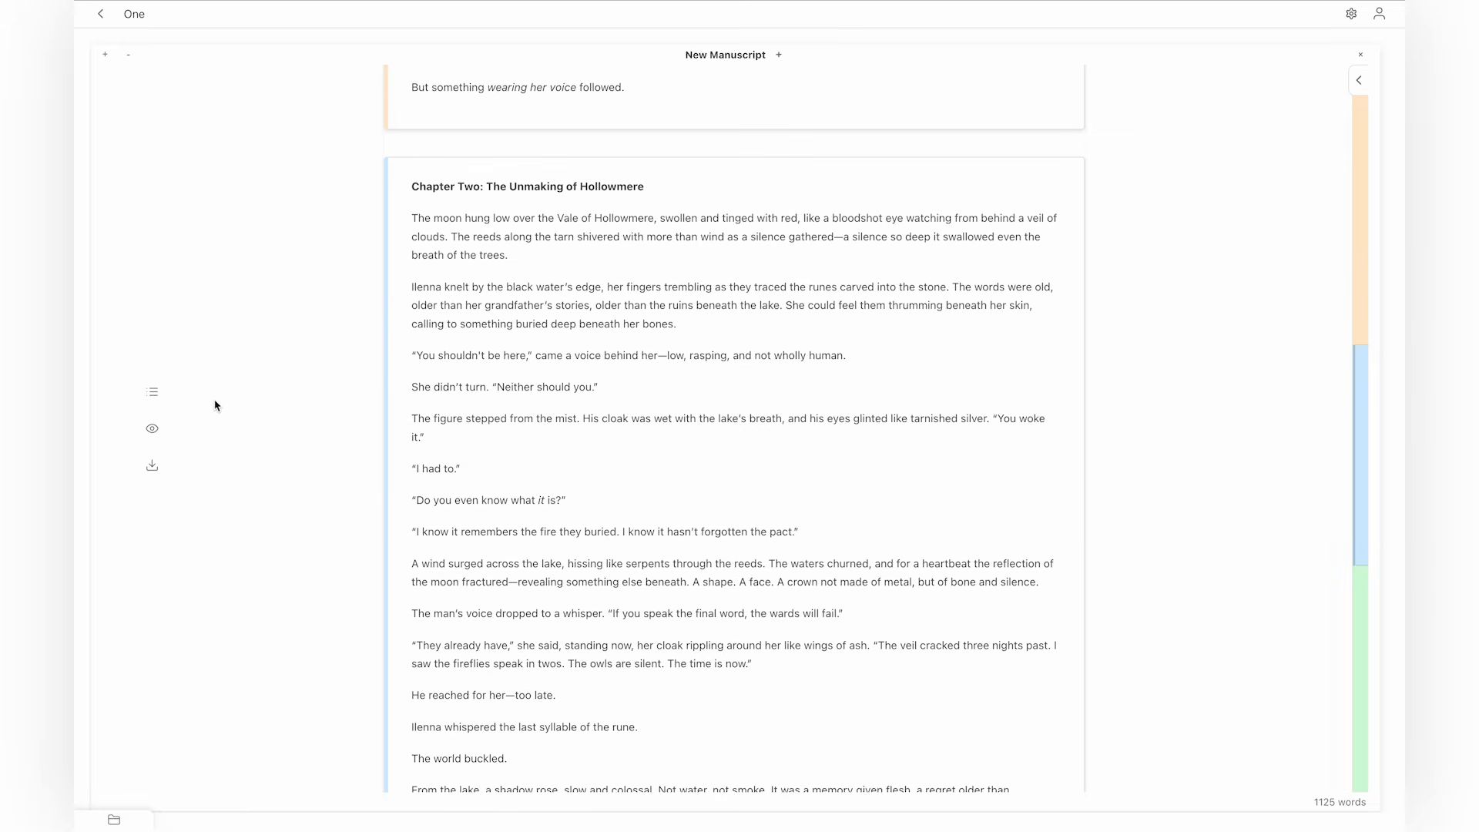
pyautogui.scroll(1, 518, 270)
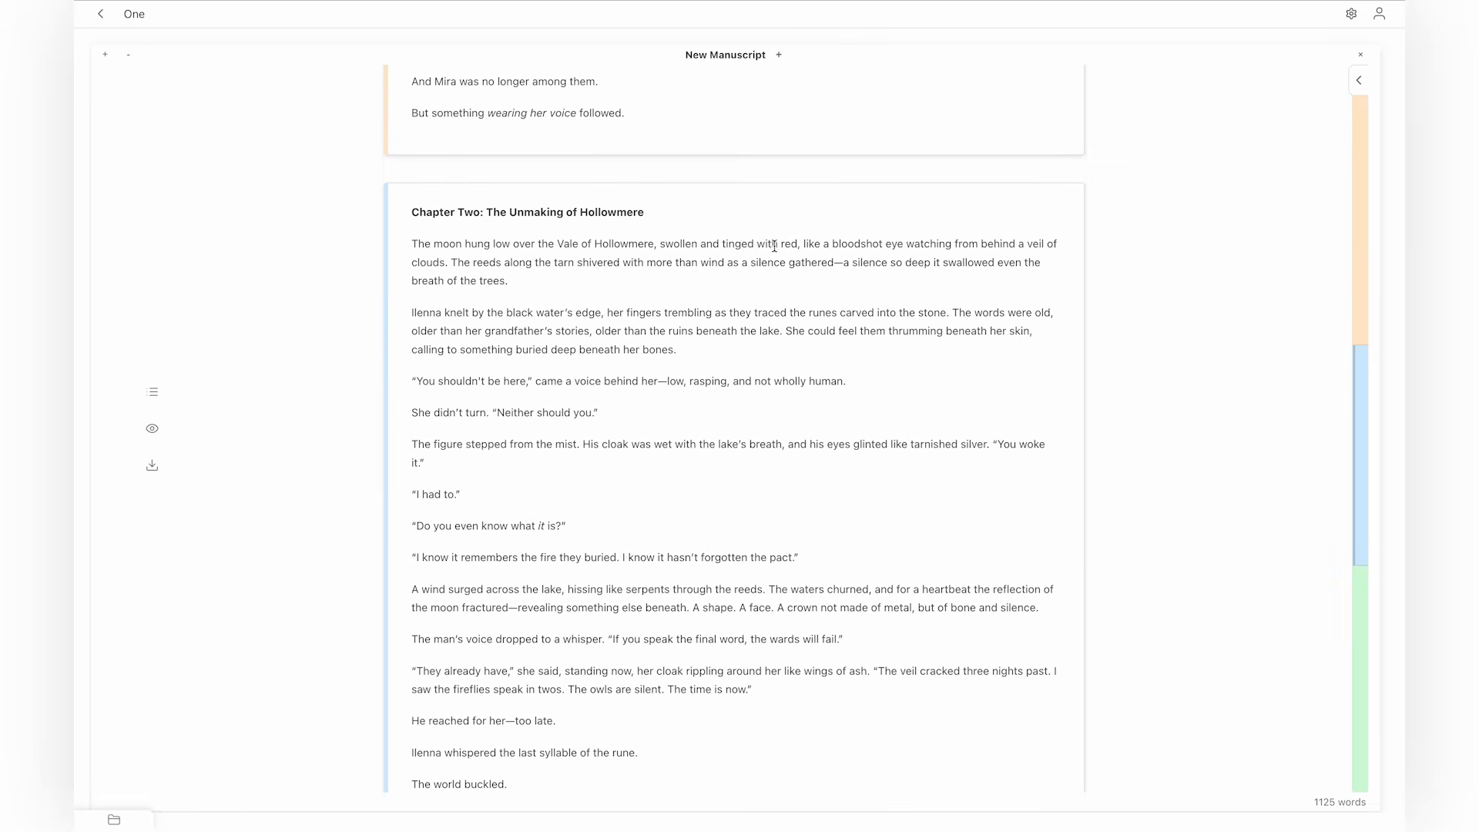
pyautogui.scroll(1, 742, 318)
pyautogui.scroll(3, 741, 317)
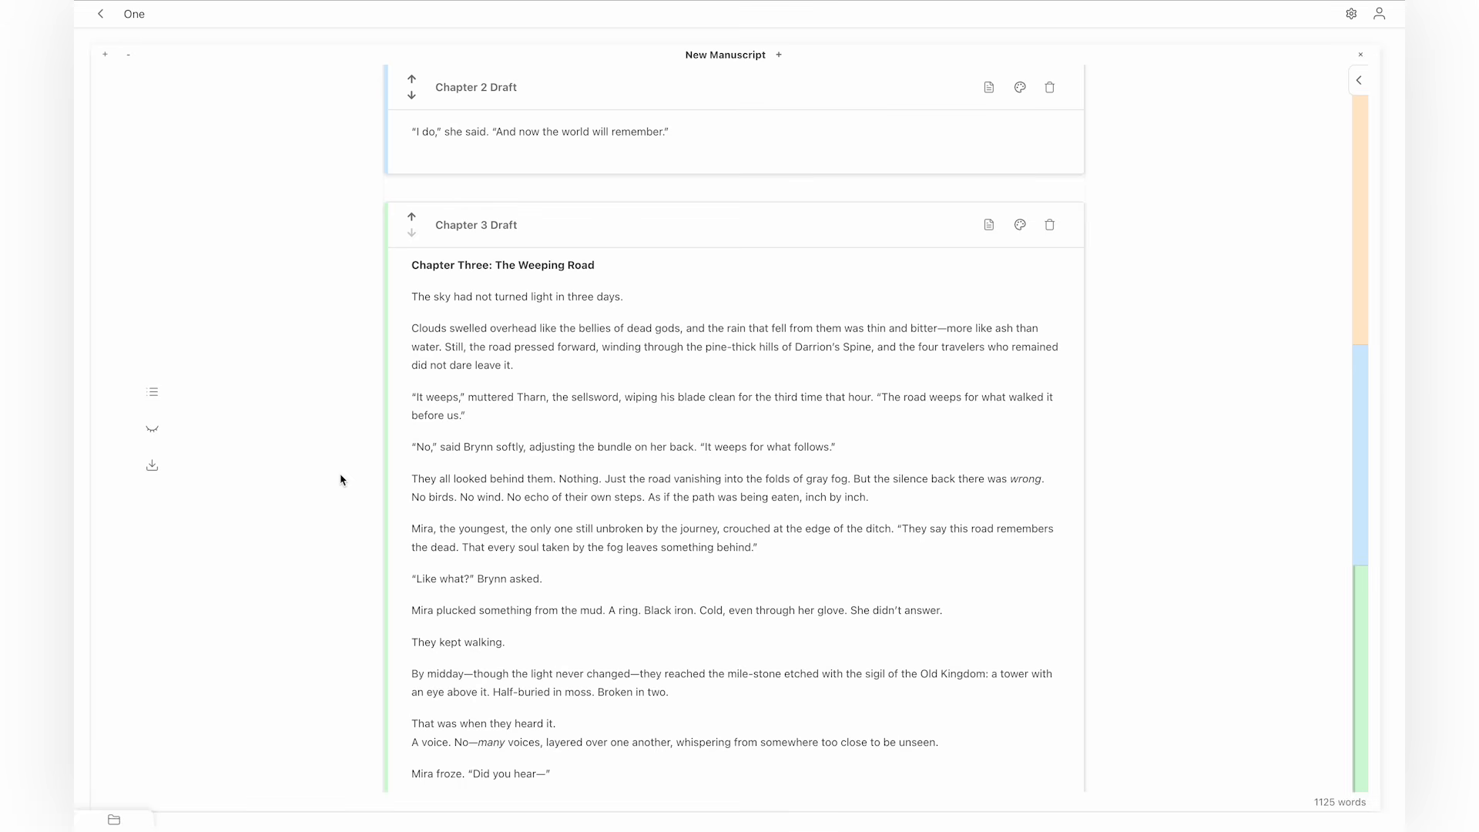
pyautogui.scroll(-1, 341, 480)
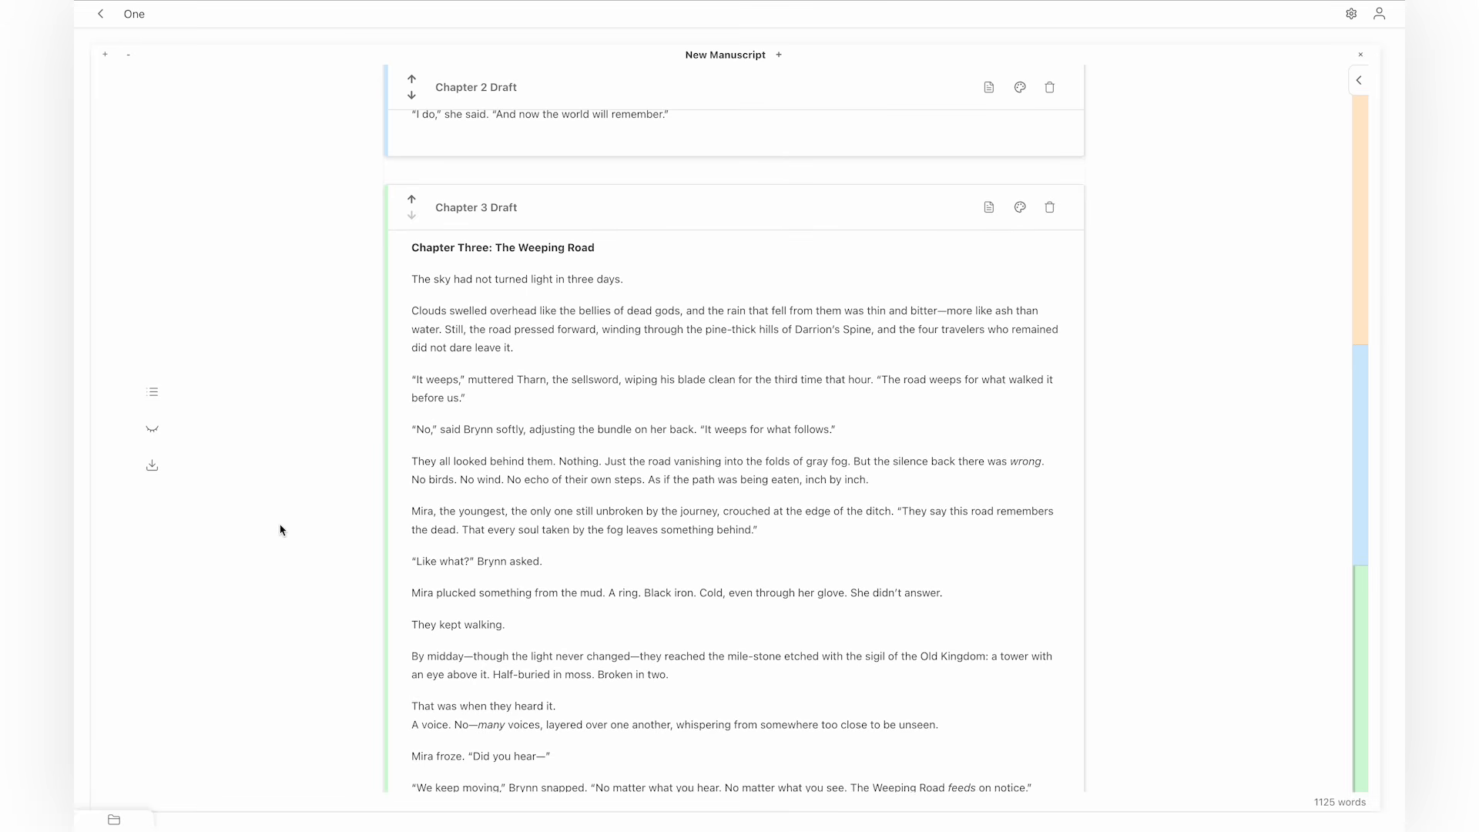
# Look over the manuscript's export options, cancel the export, and switch back to the condensed card list.
pyautogui.click(153, 466)
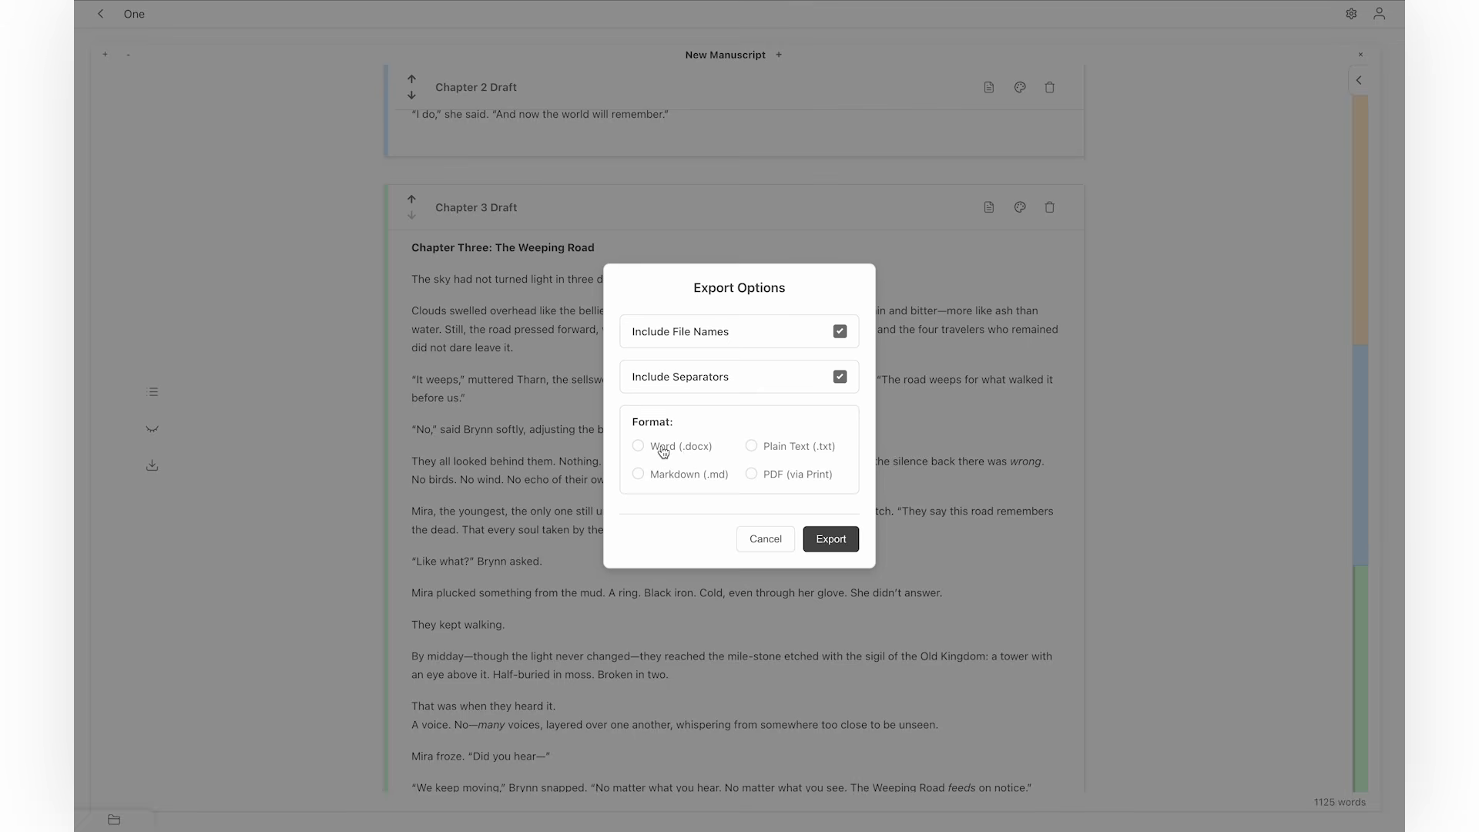
pyautogui.click(741, 543)
pyautogui.scroll(-5, 718, 520)
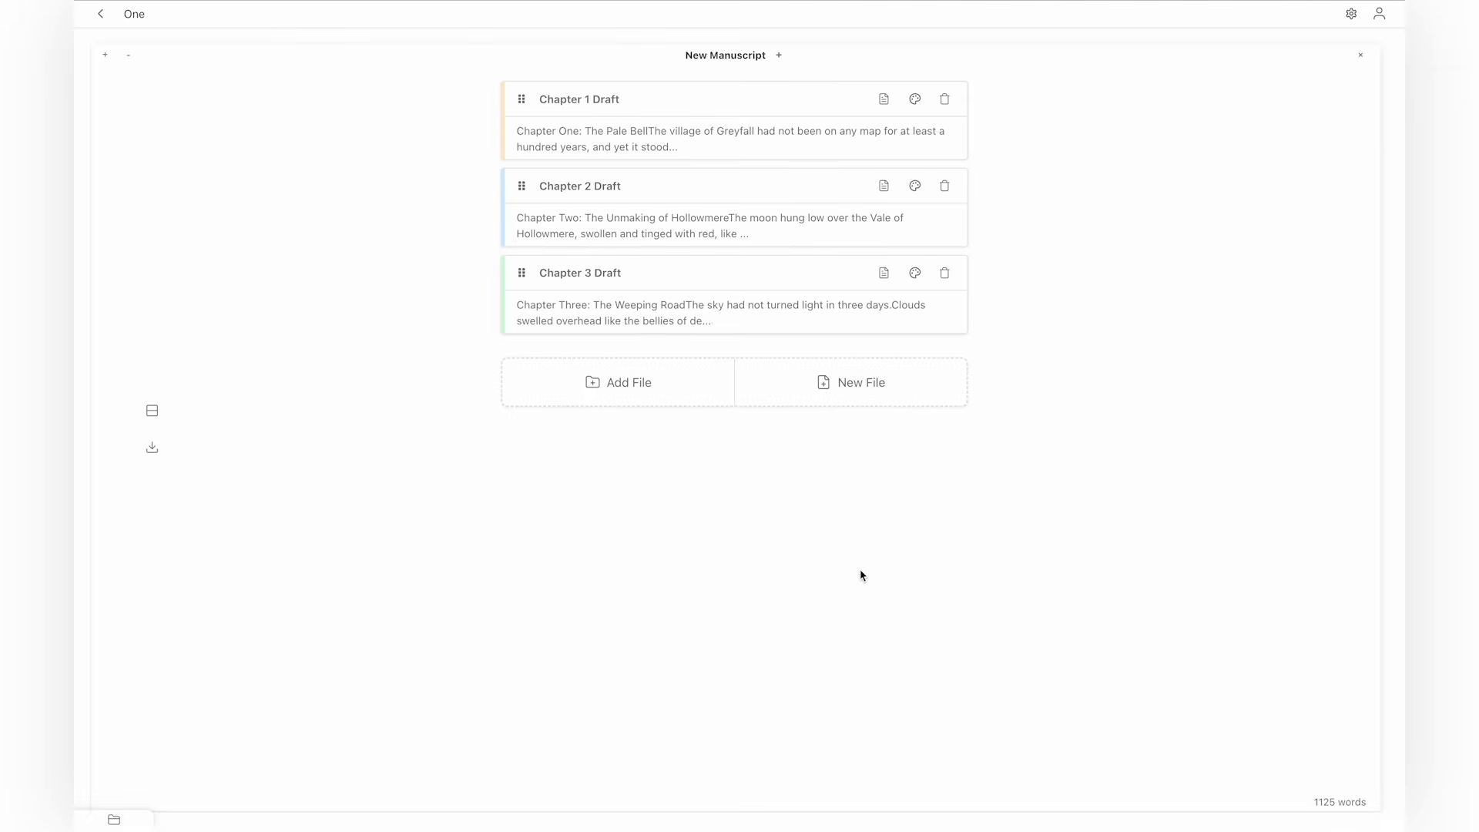
# Close the manuscript, open the tag cardstack file from the project files, and collapse the file drawer.
pyautogui.click(1360, 56)
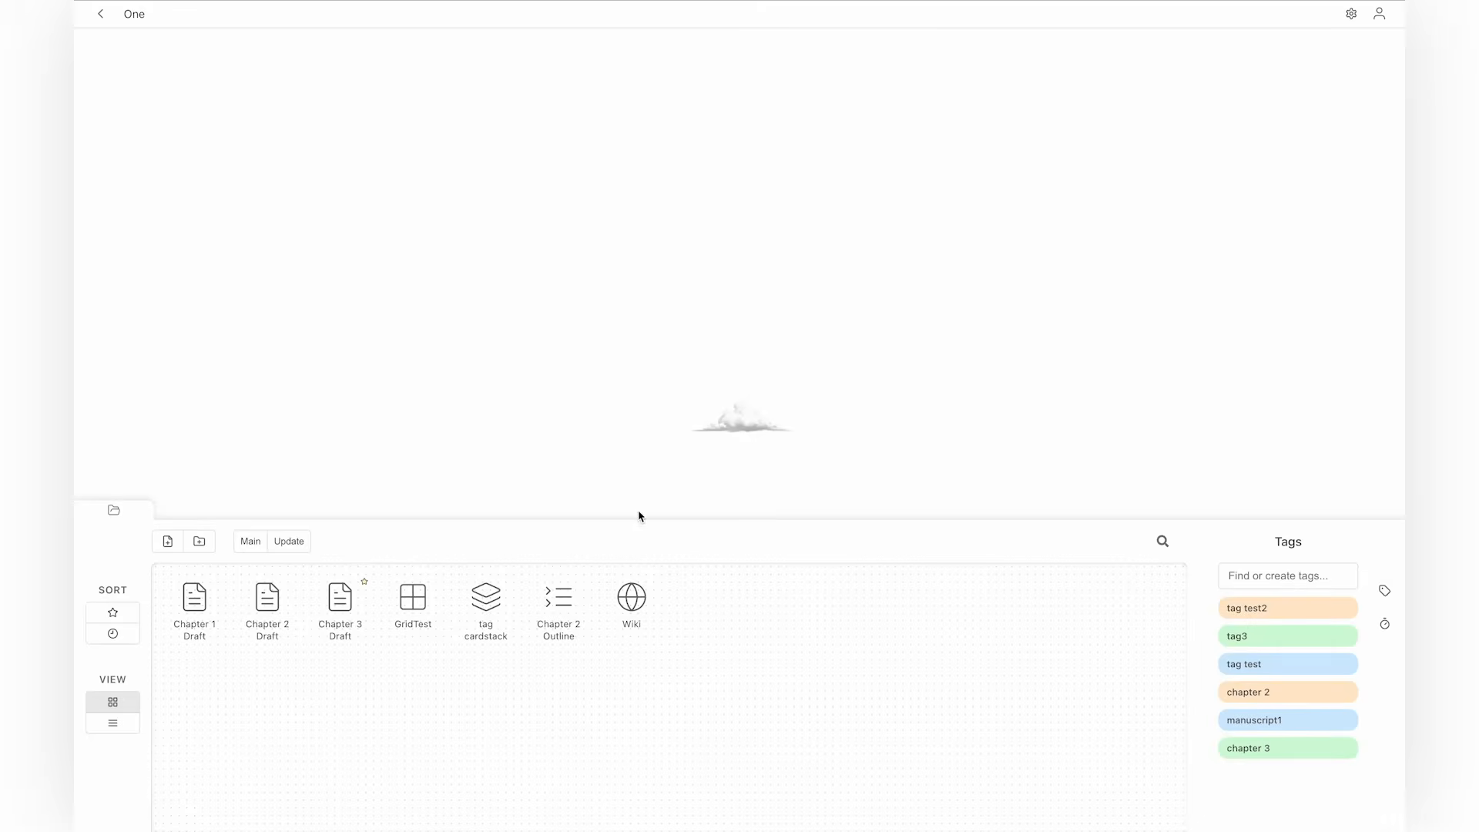
pyautogui.doubleClick(486, 600)
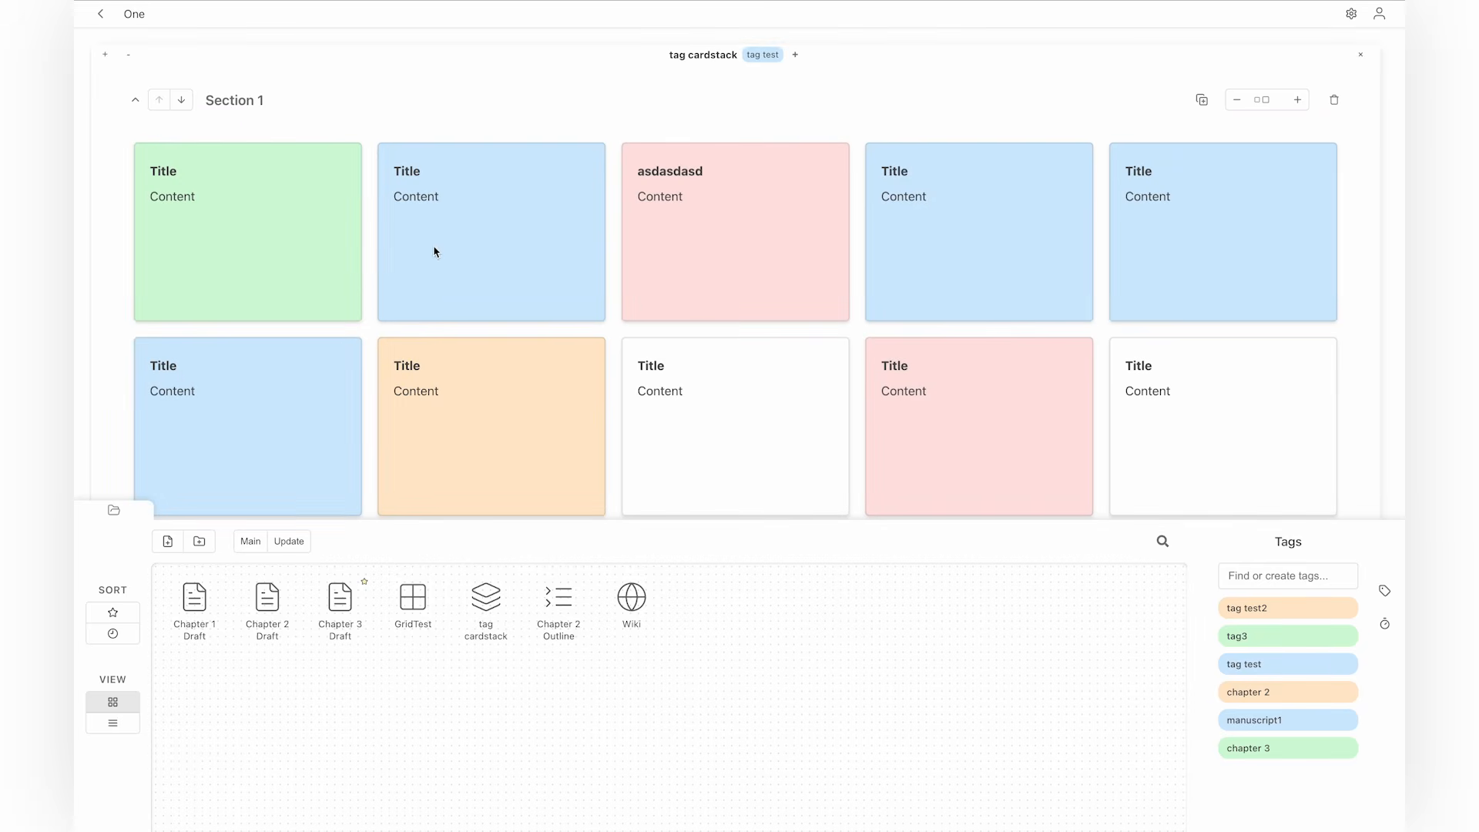
pyautogui.click(526, 102)
pyautogui.click(583, 138)
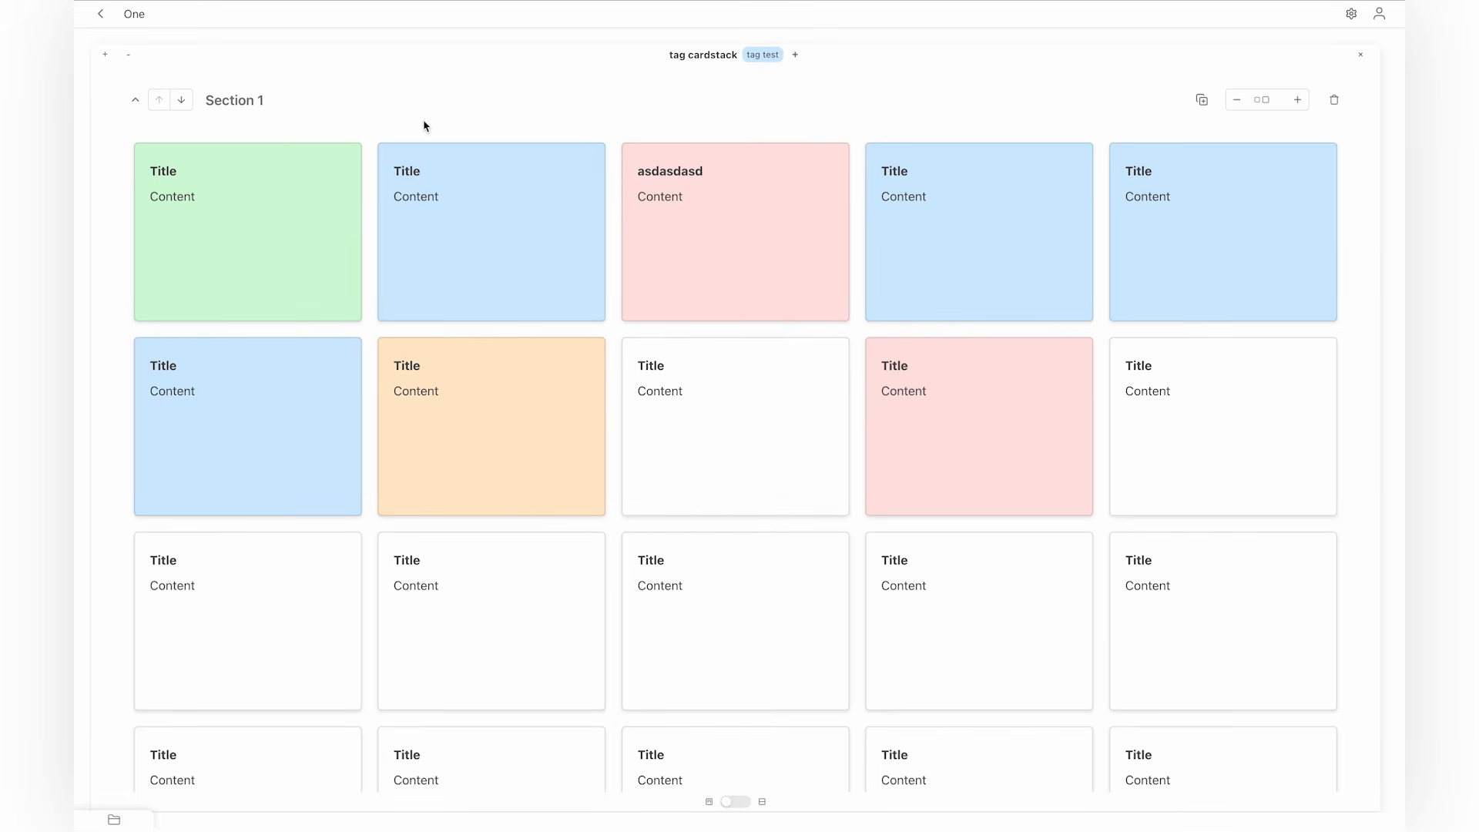
# Examine the coloured and blank cards across Section 1, Section 2 and Section 3 of the tag cardstack.
pyautogui.scroll(-5, 647, 281)
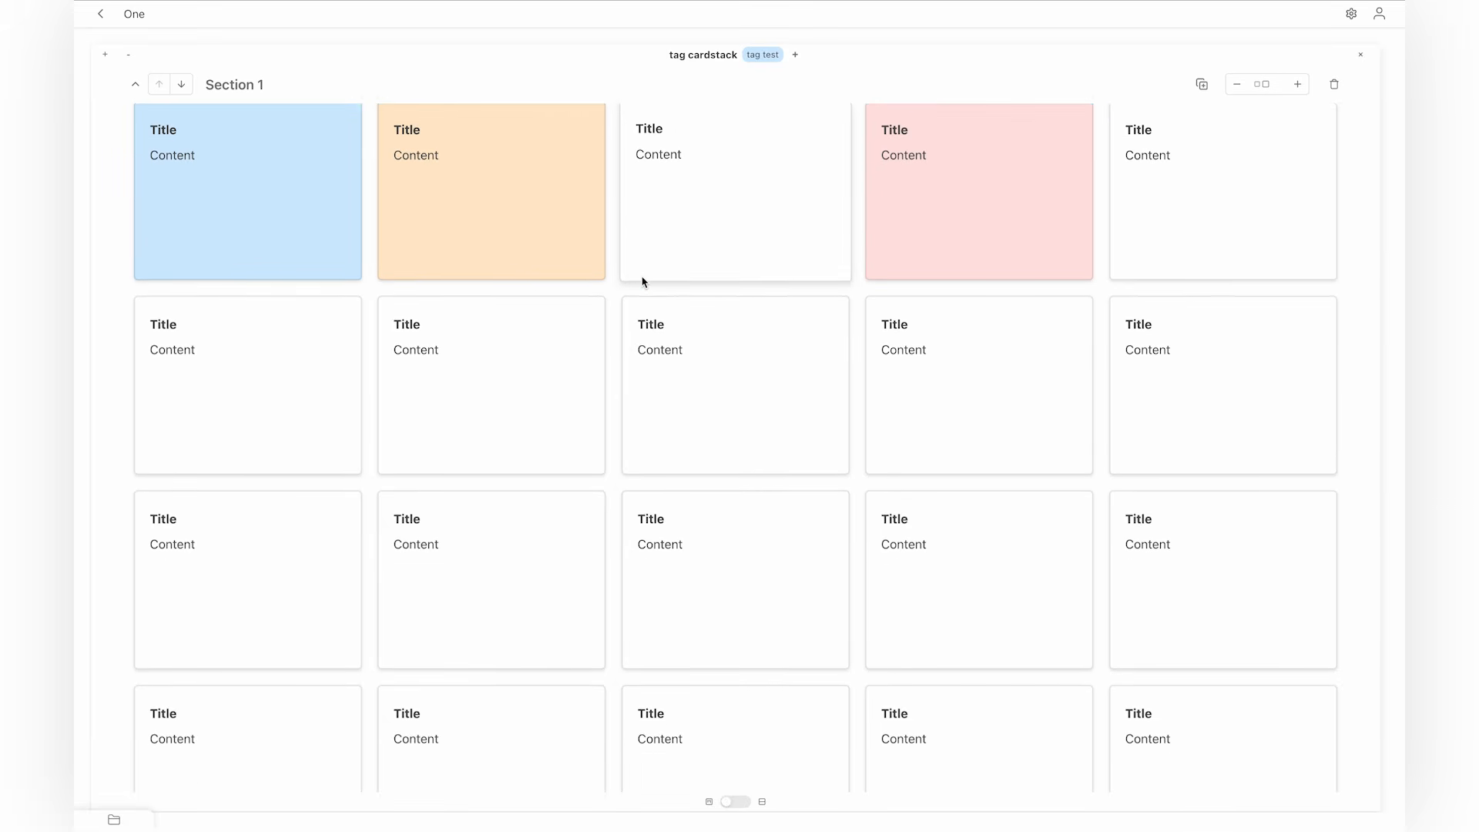
pyautogui.scroll(-4, 656, 260)
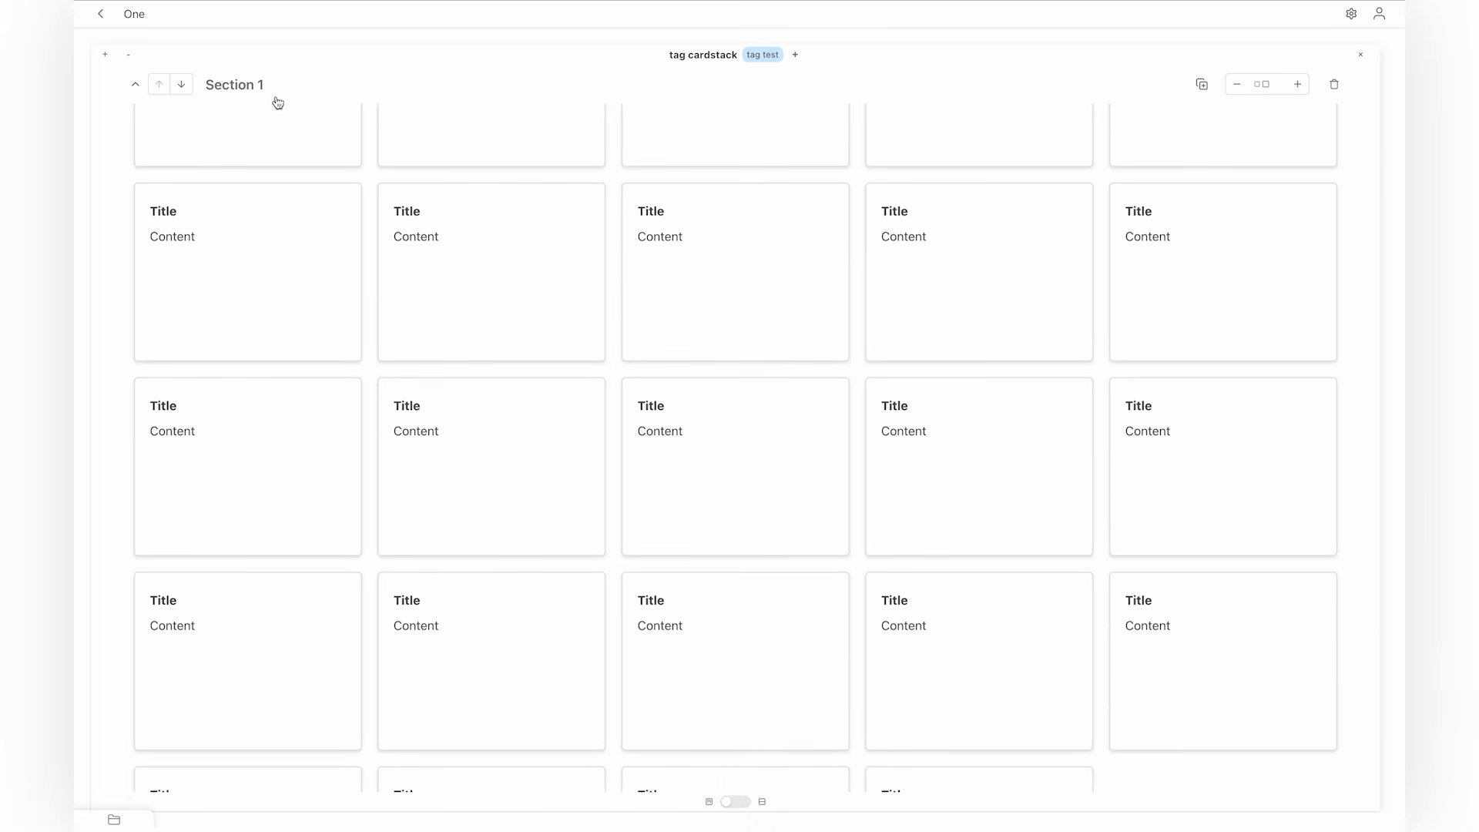
pyautogui.scroll(-10, 644, 216)
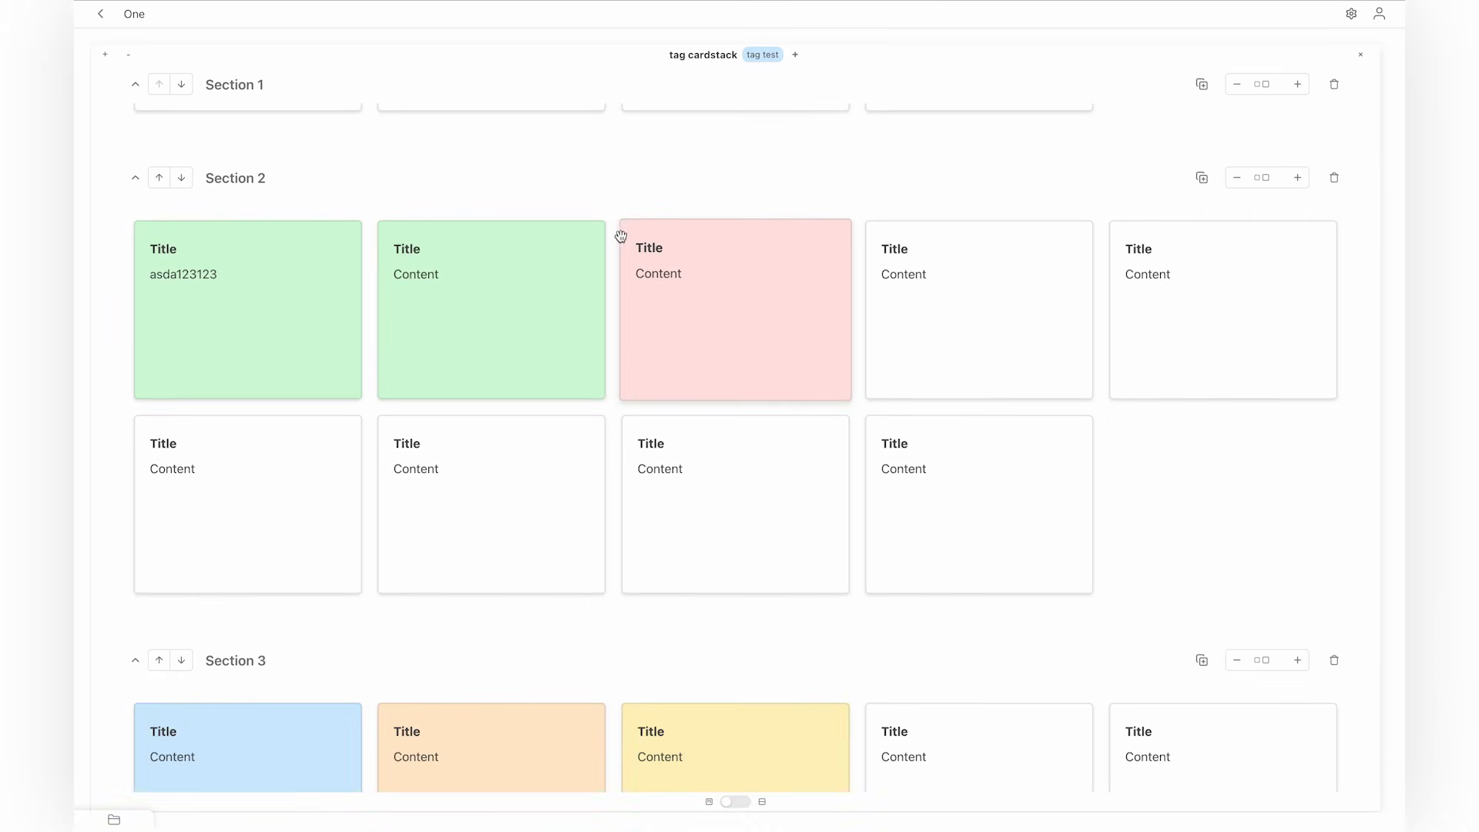
pyautogui.scroll(1, 314, 164)
pyautogui.scroll(-1, 528, 251)
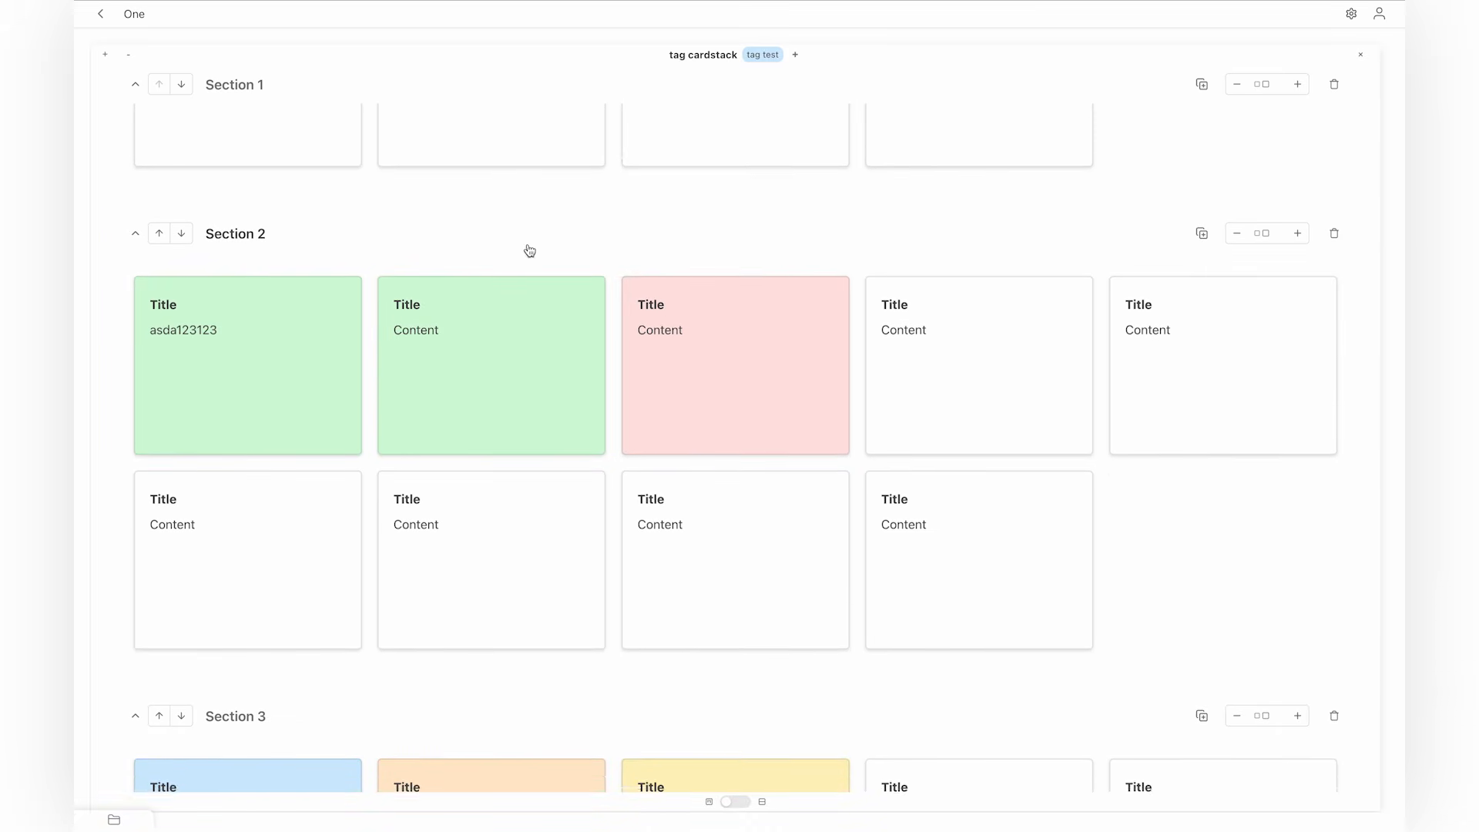
pyautogui.scroll(-5, 529, 251)
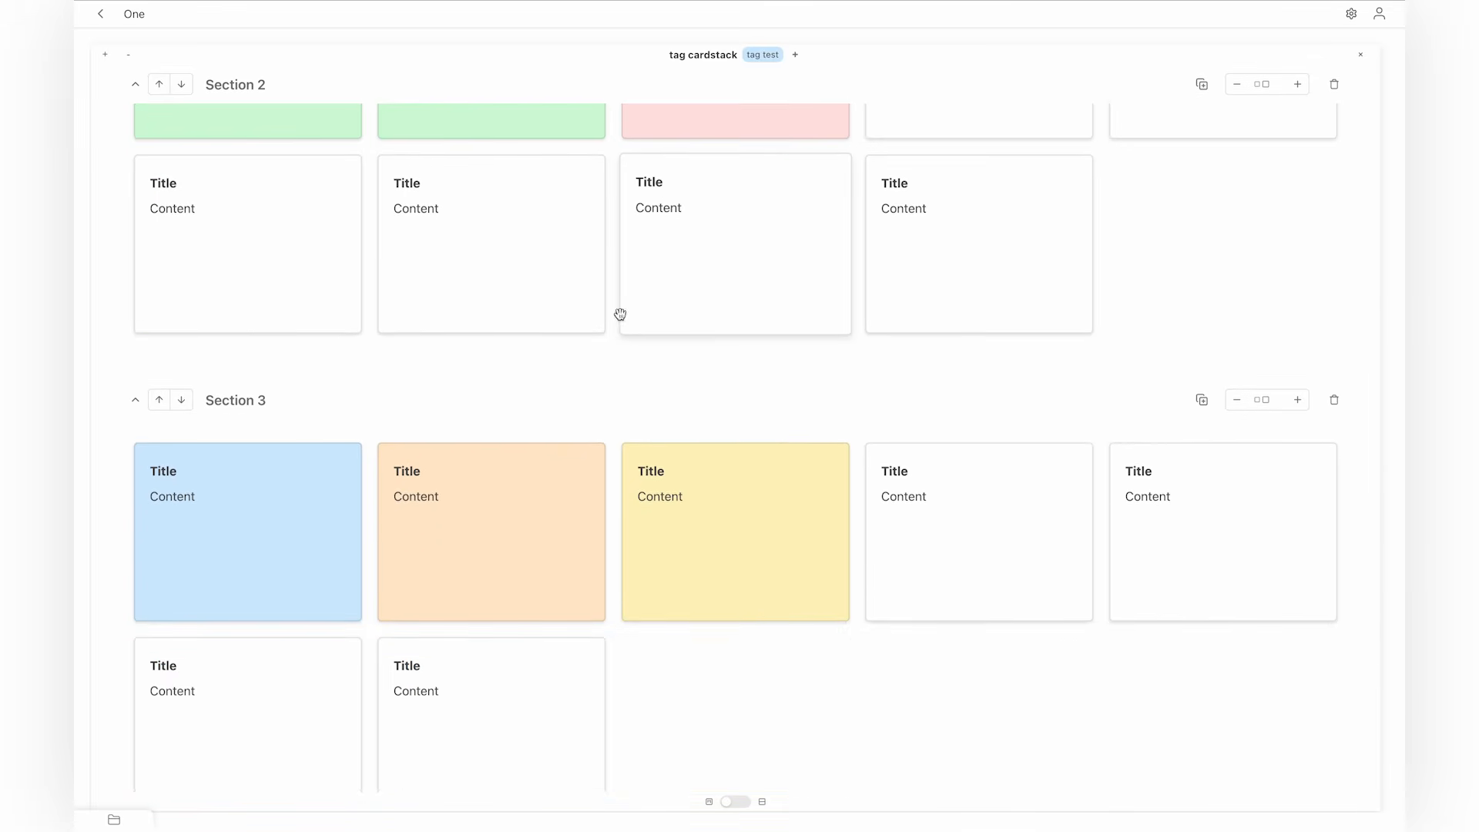
# Move Section 1 below Section 2, look over the new order, and move Section 1 back to first place.
pyautogui.scroll(-2, 412, 303)
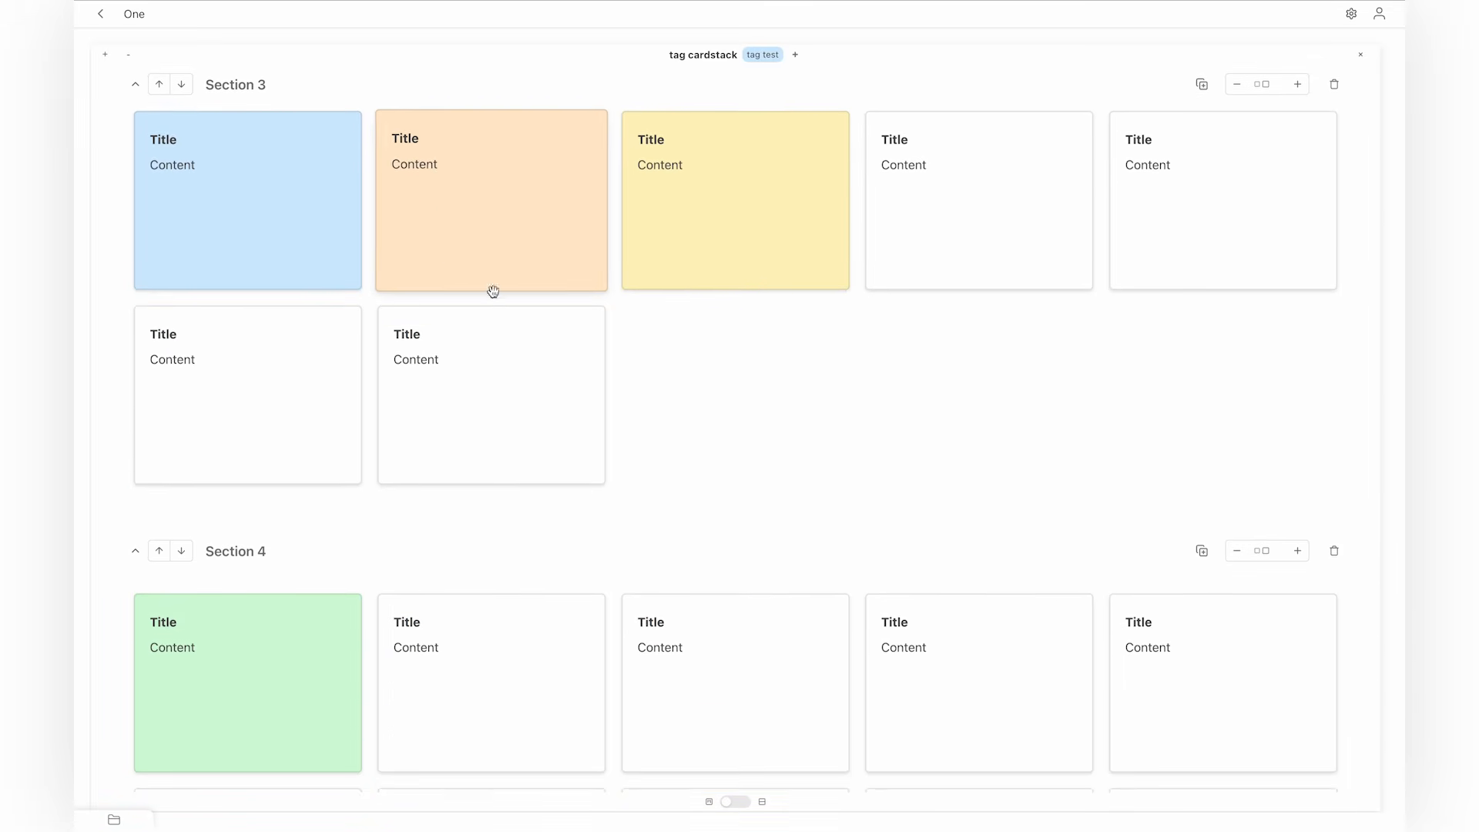
pyautogui.scroll(9, 492, 291)
pyautogui.scroll(10, 456, 350)
pyautogui.scroll(7, 447, 351)
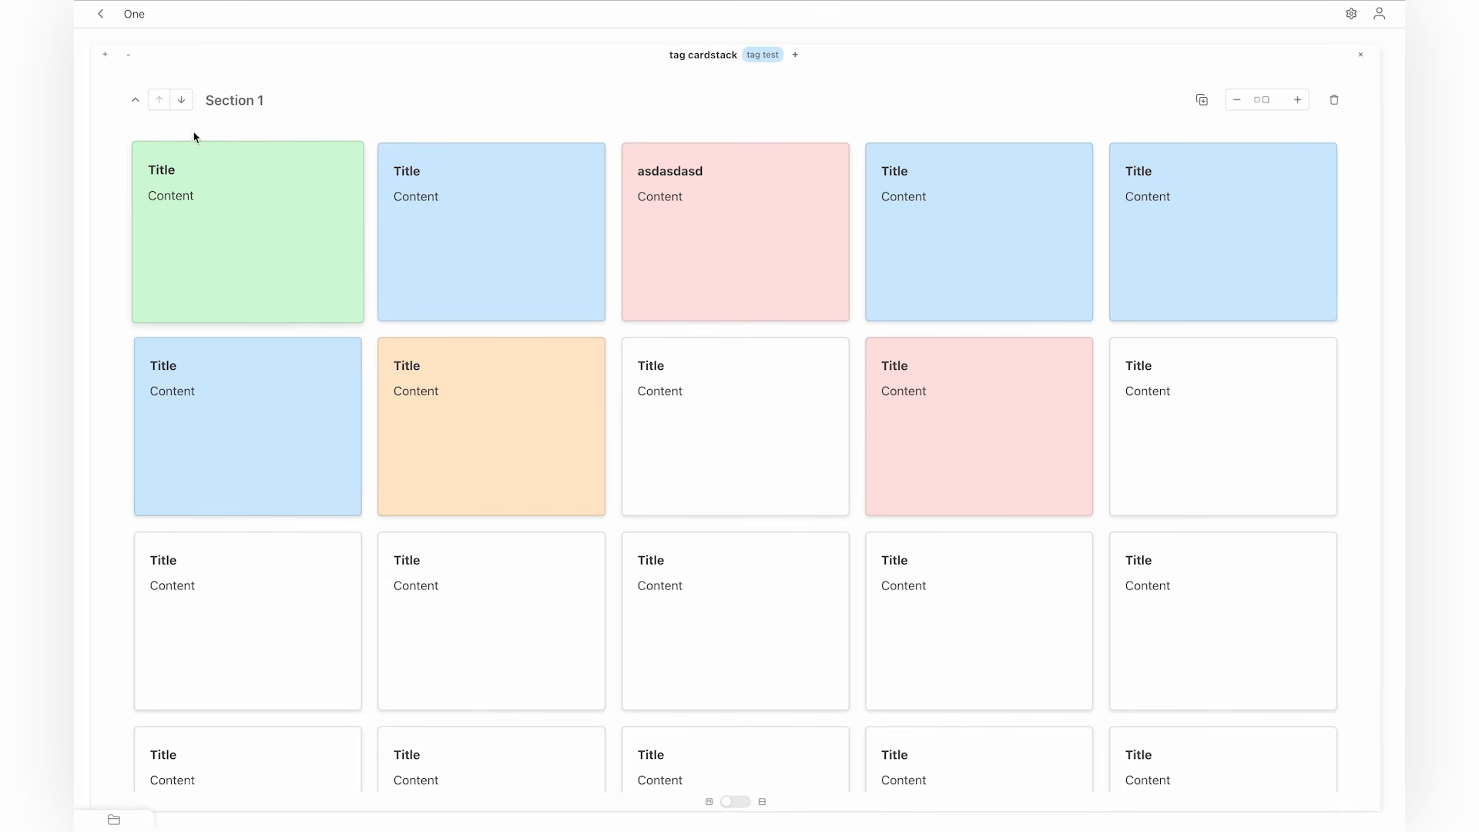
pyautogui.click(182, 101)
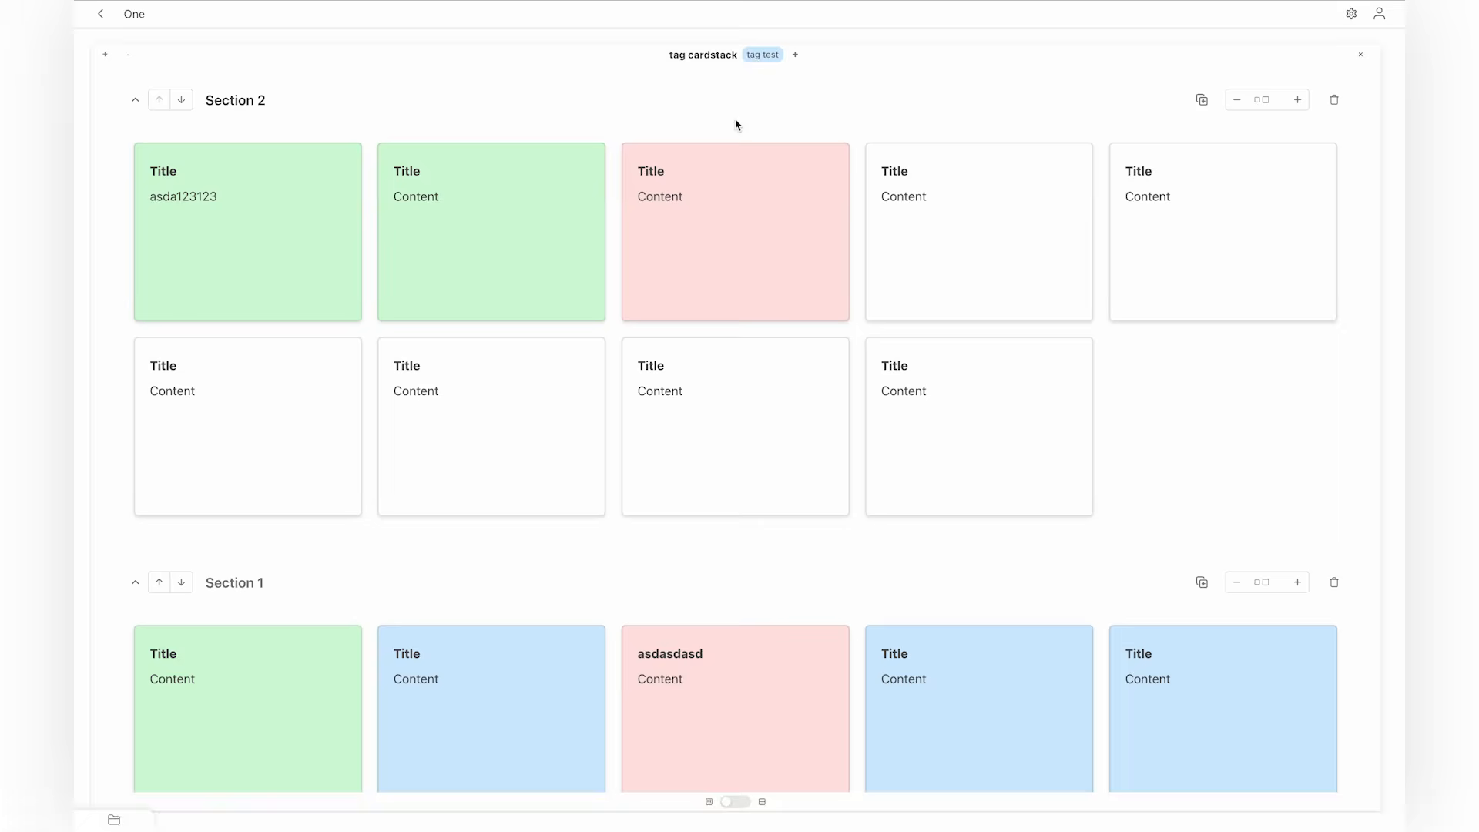
pyautogui.scroll(-7, 739, 393)
pyautogui.scroll(4, 406, 441)
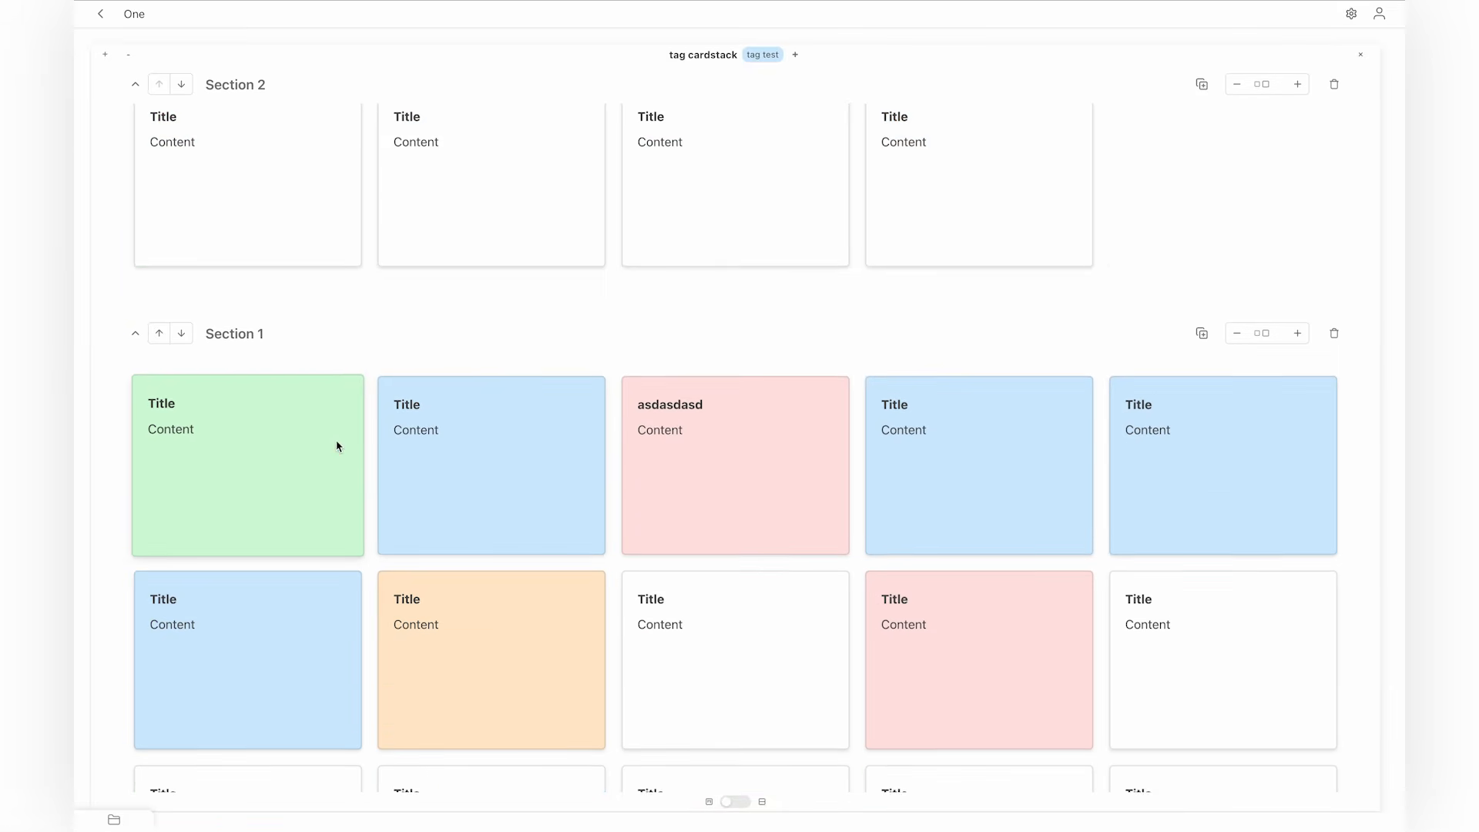
pyautogui.click(157, 333)
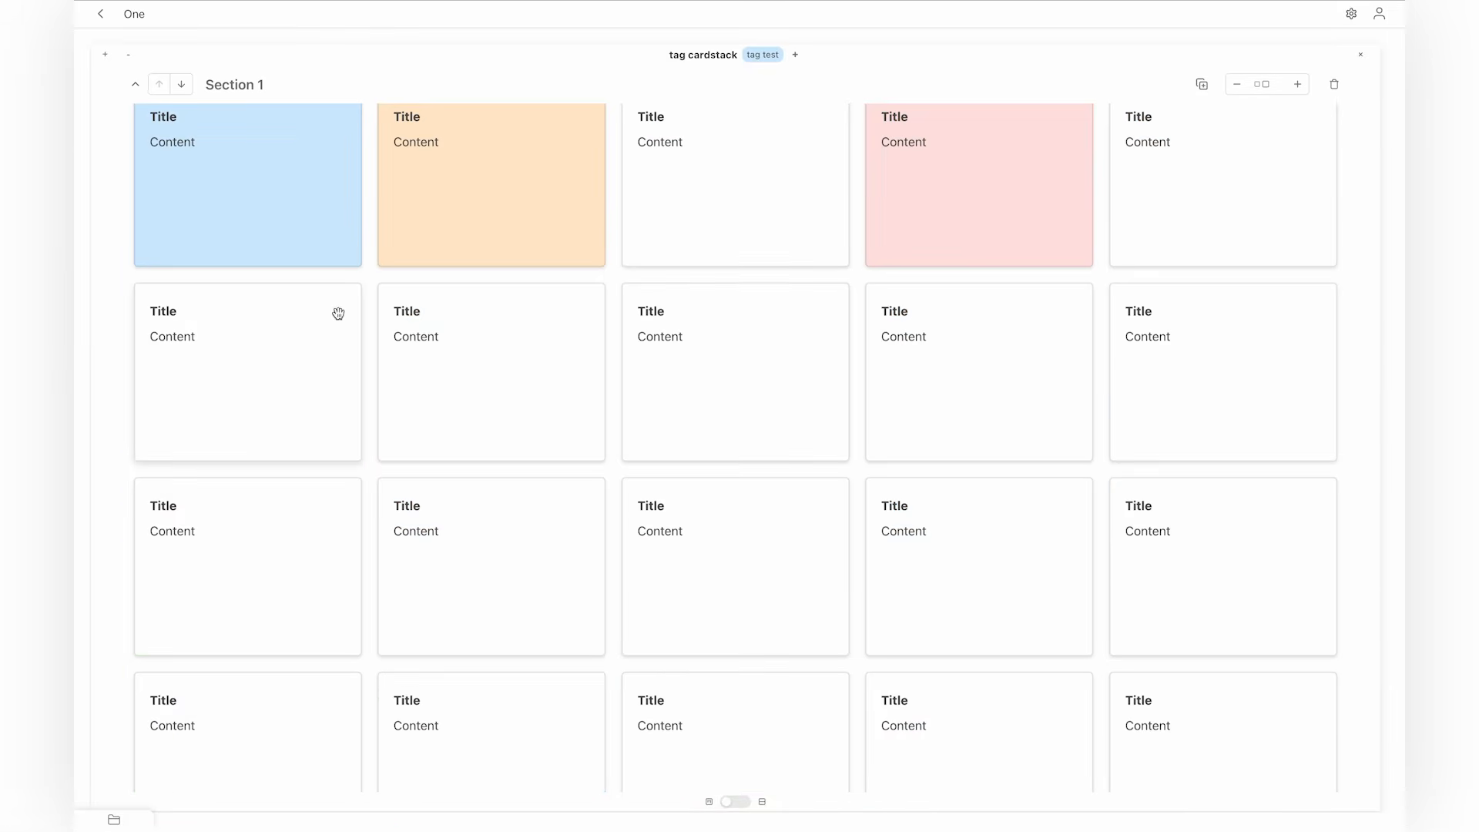
# Add two blank cards to Section 7 and create a new section at the end of the stack.
pyautogui.scroll(-5, 793, 416)
pyautogui.scroll(-20, 778, 426)
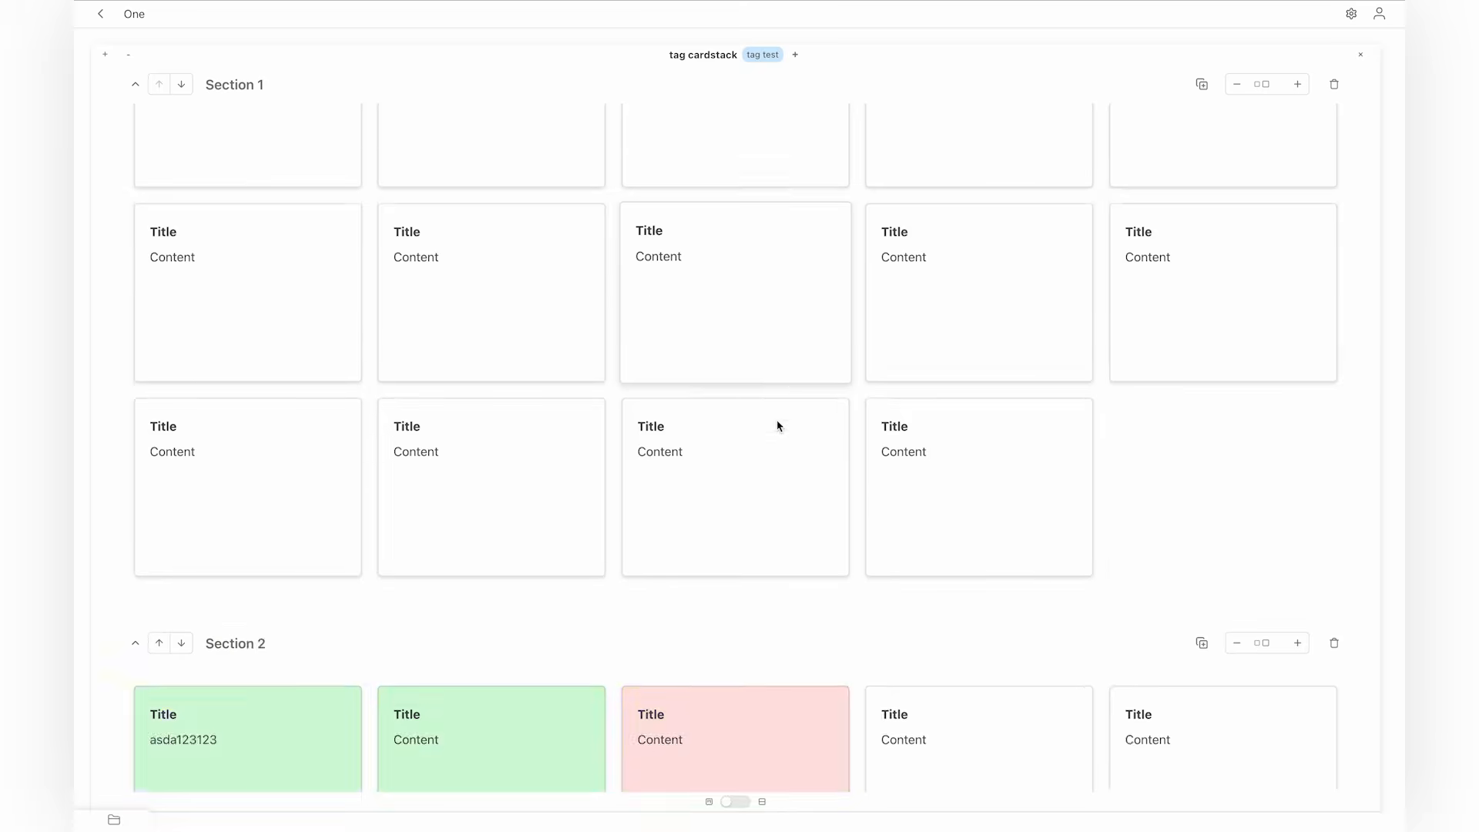
pyautogui.scroll(-5, 774, 422)
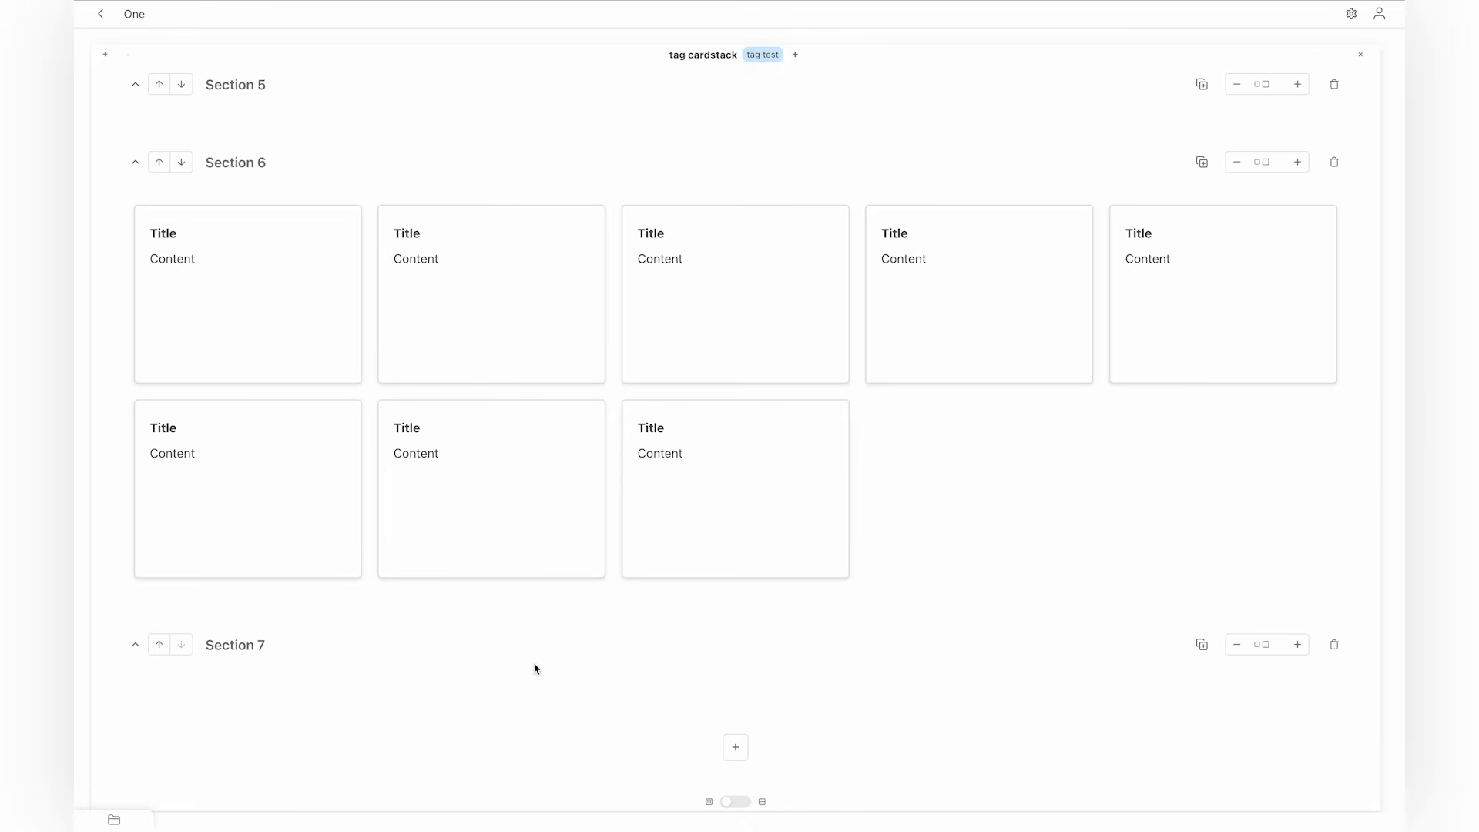
pyautogui.click(1202, 646)
pyautogui.click(1201, 645)
pyautogui.scroll(-3, 988, 700)
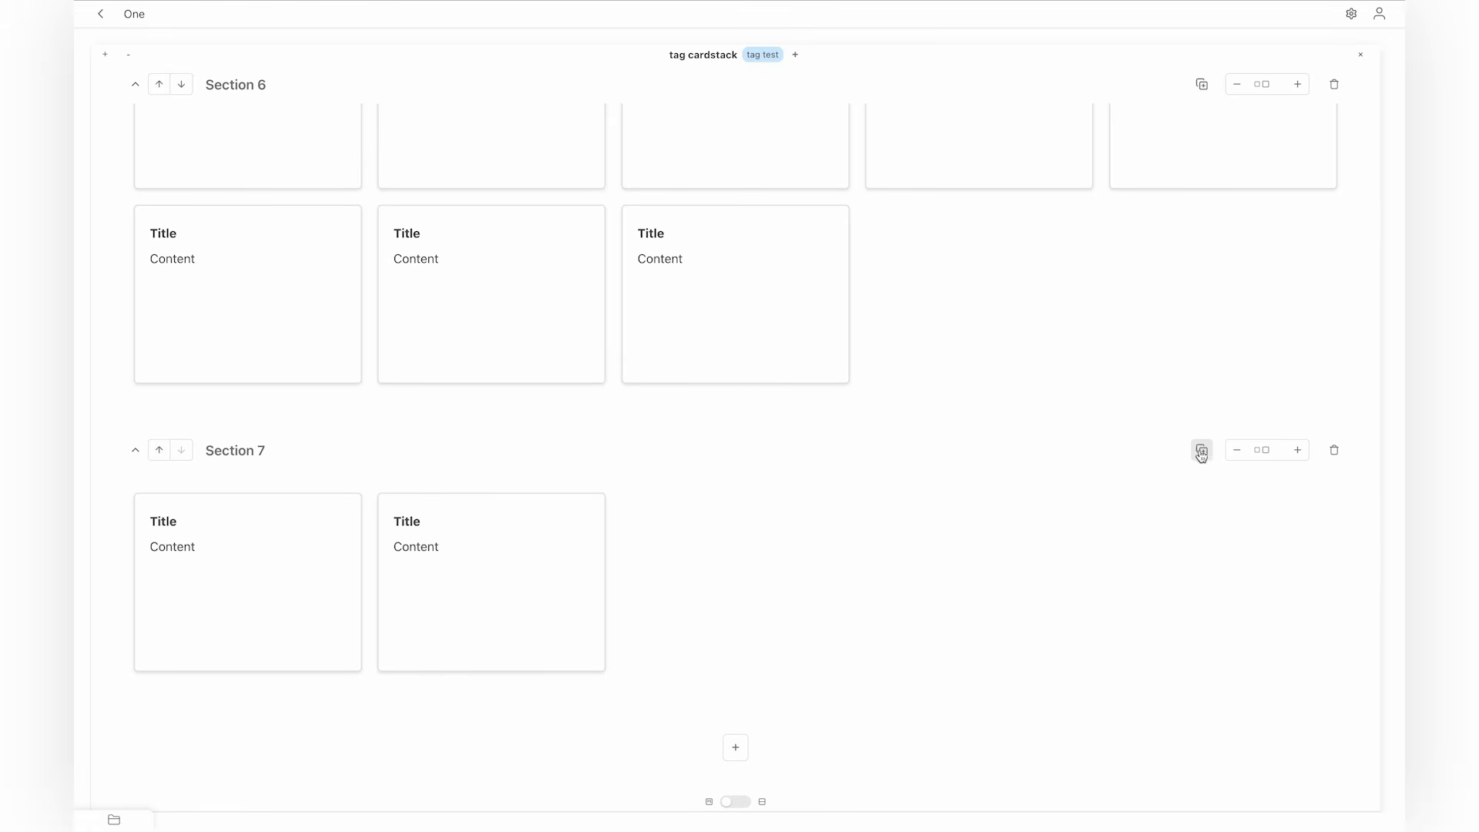
pyautogui.click(737, 752)
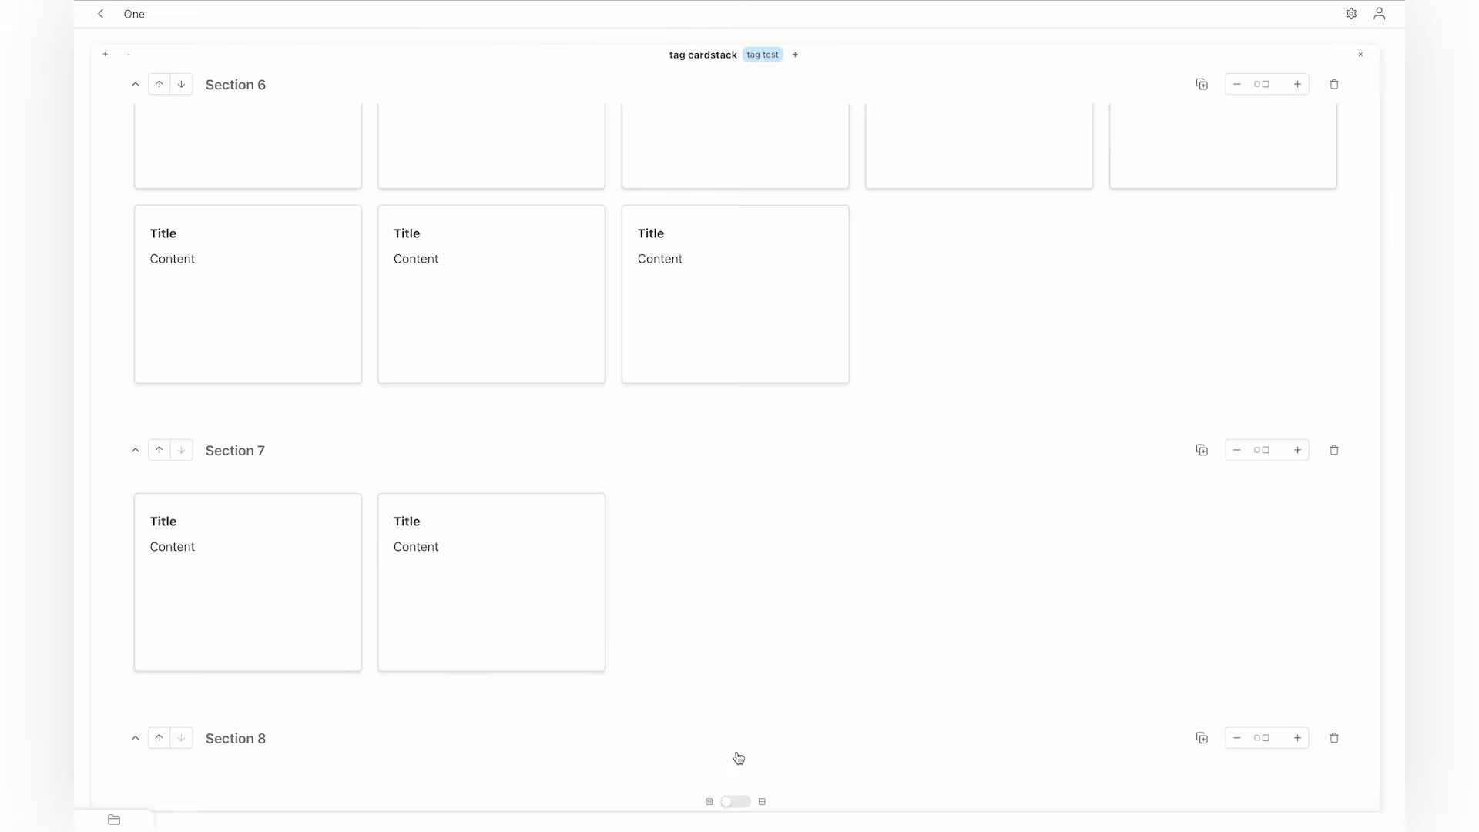
pyautogui.scroll(-1, 733, 671)
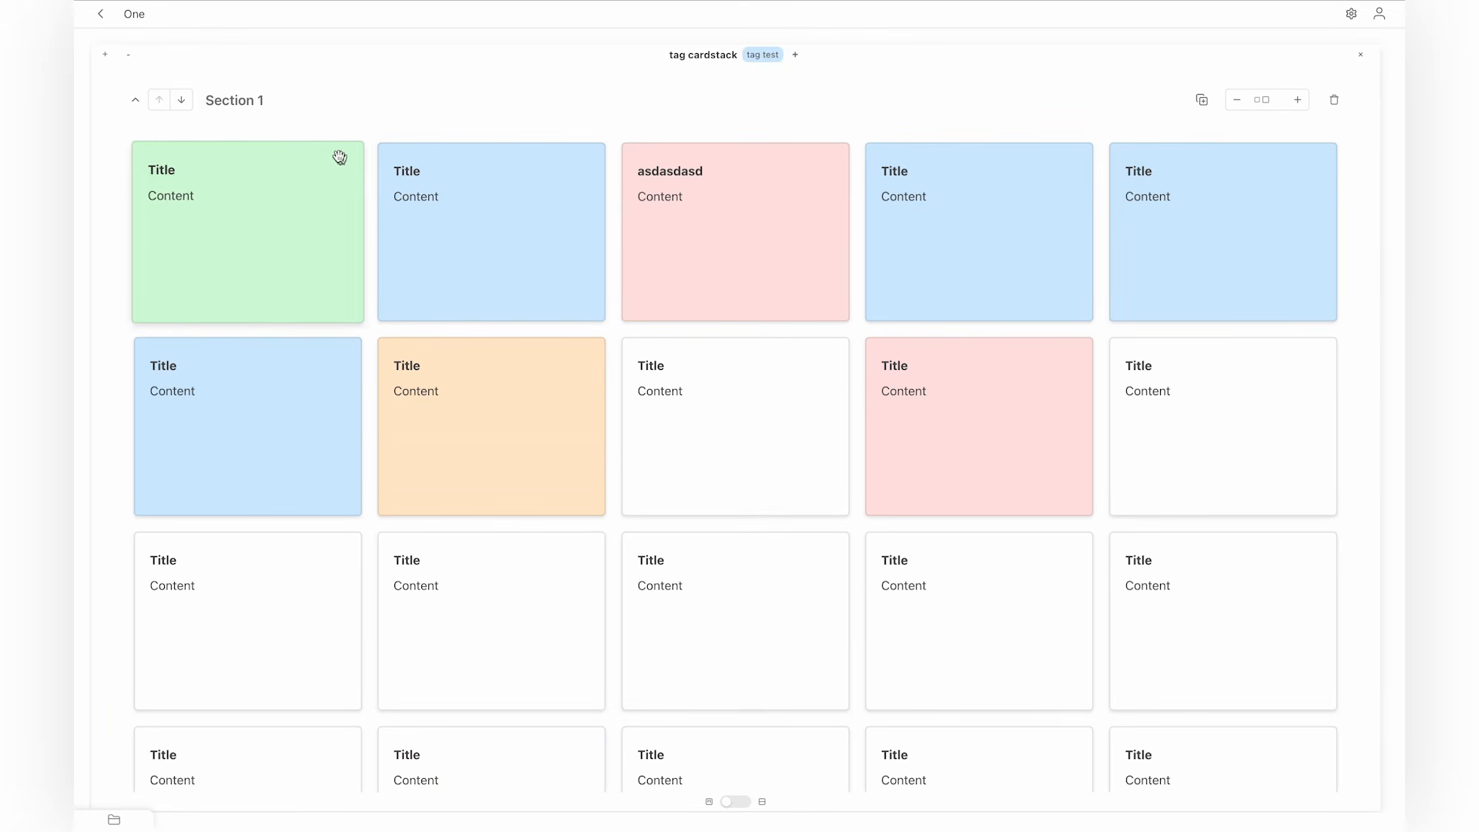
# Rename Section 1 as Chapter 1 and reduce its cards to the smallest size.
pyautogui.click(269, 100)
pyautogui.hotkey('ctrl', 'a')
pyautogui.write('Cha')
pyautogui.press('Return')
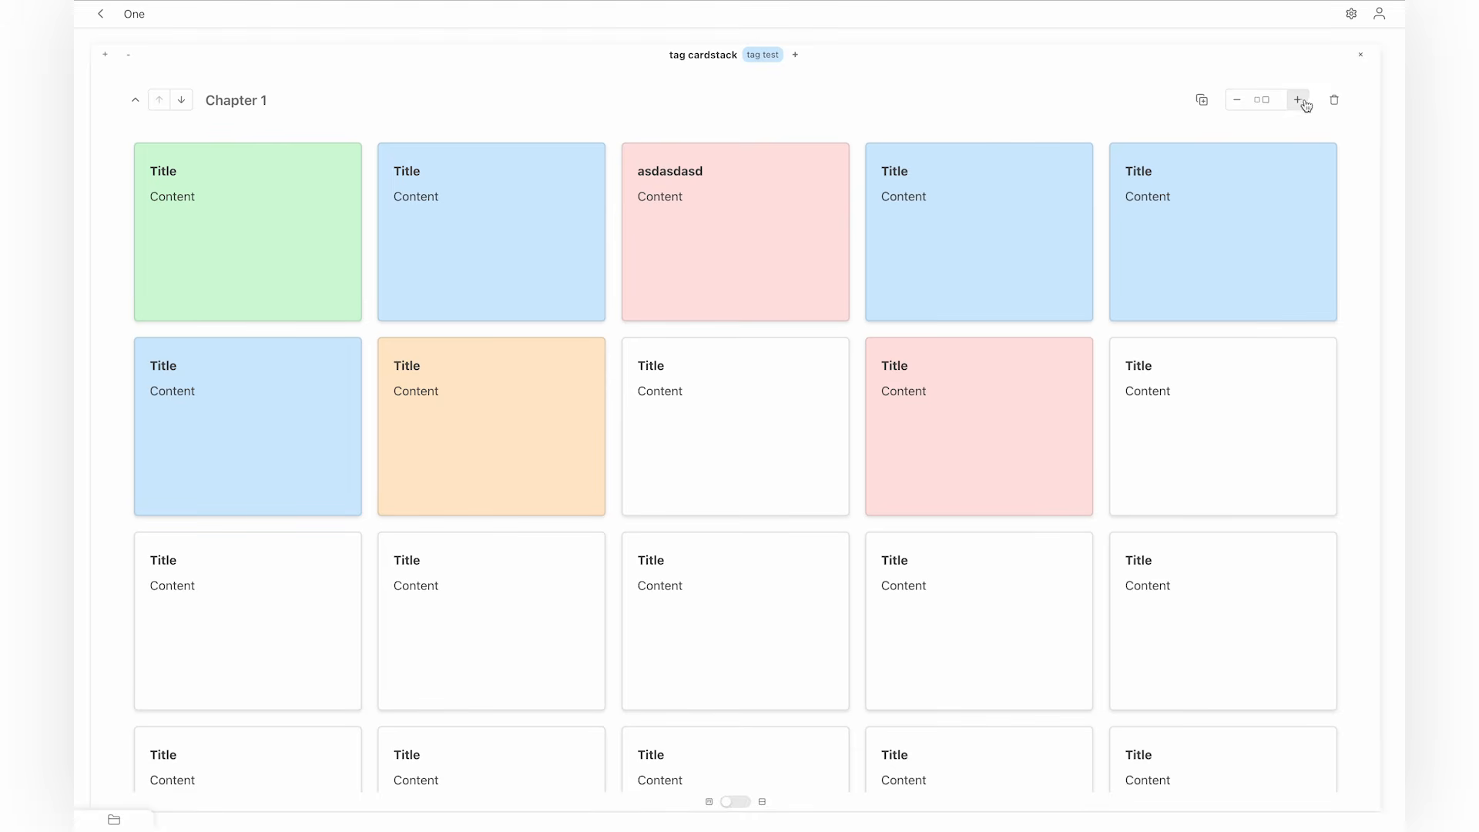
pyautogui.click(1238, 109)
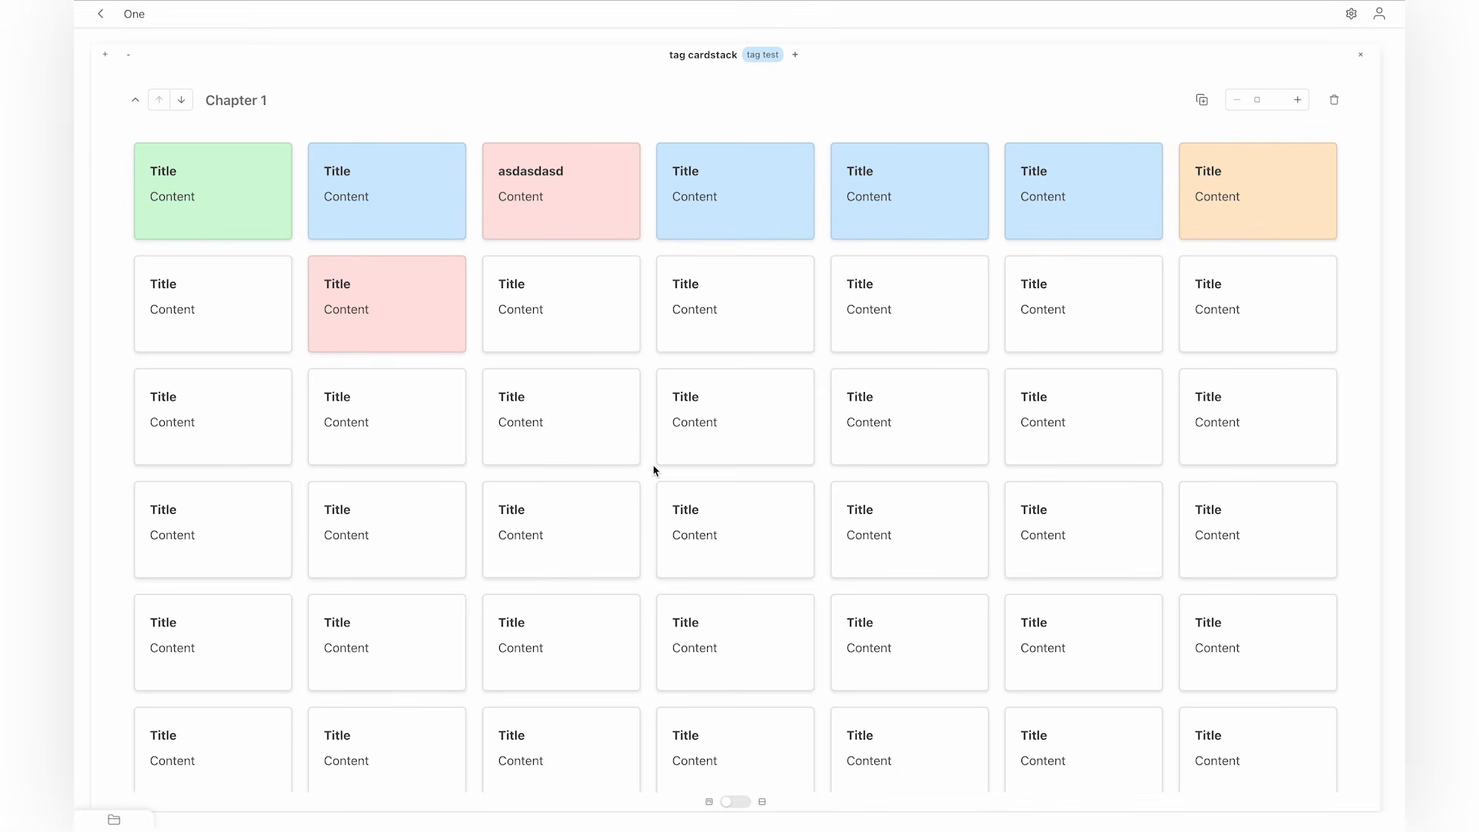
# View the card stack as a single narrow column beside Chapter 3 Draft, and close the draft.
pyautogui.press('Escape')
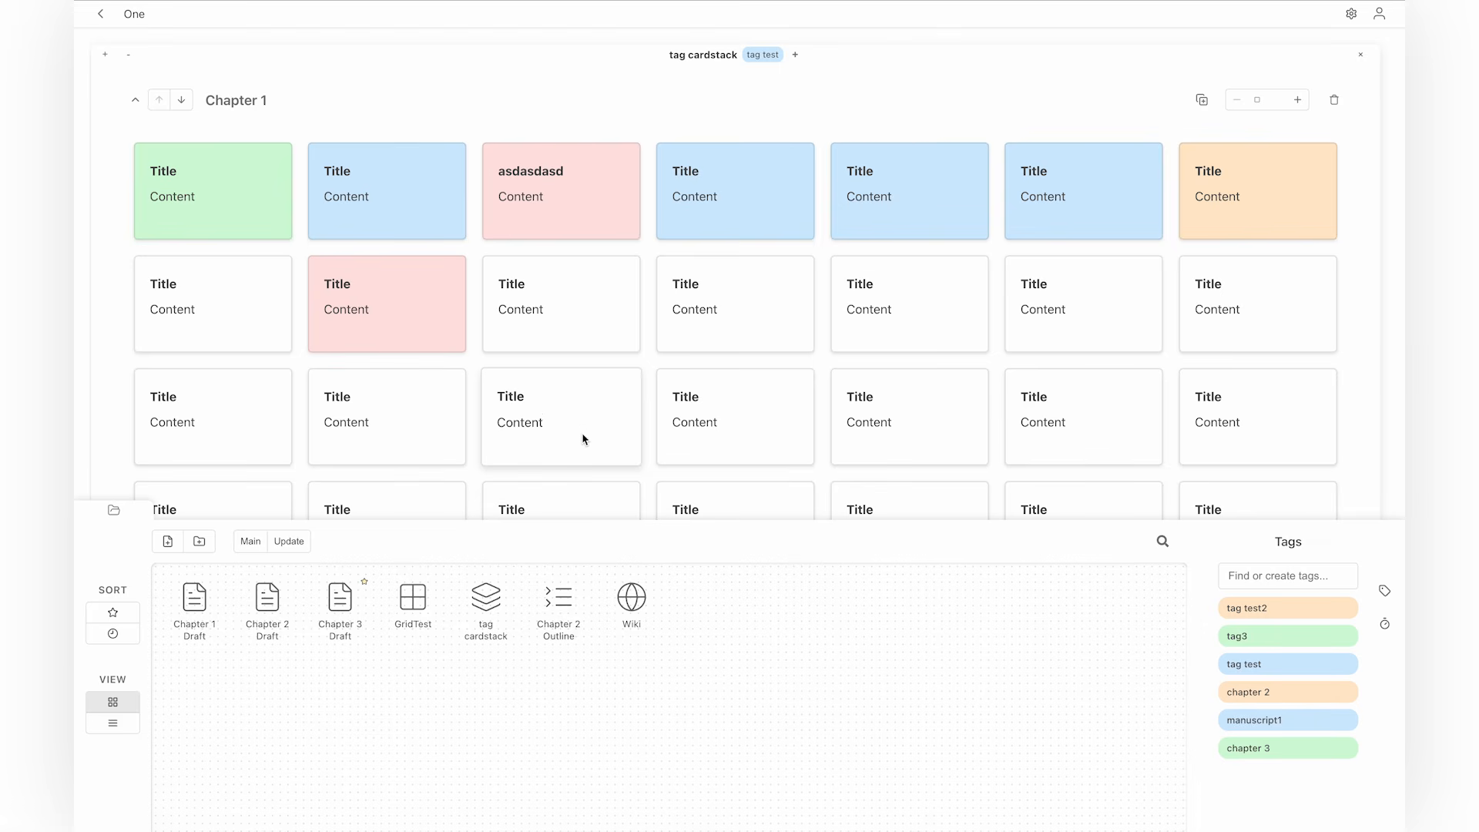
pyautogui.click(340, 633)
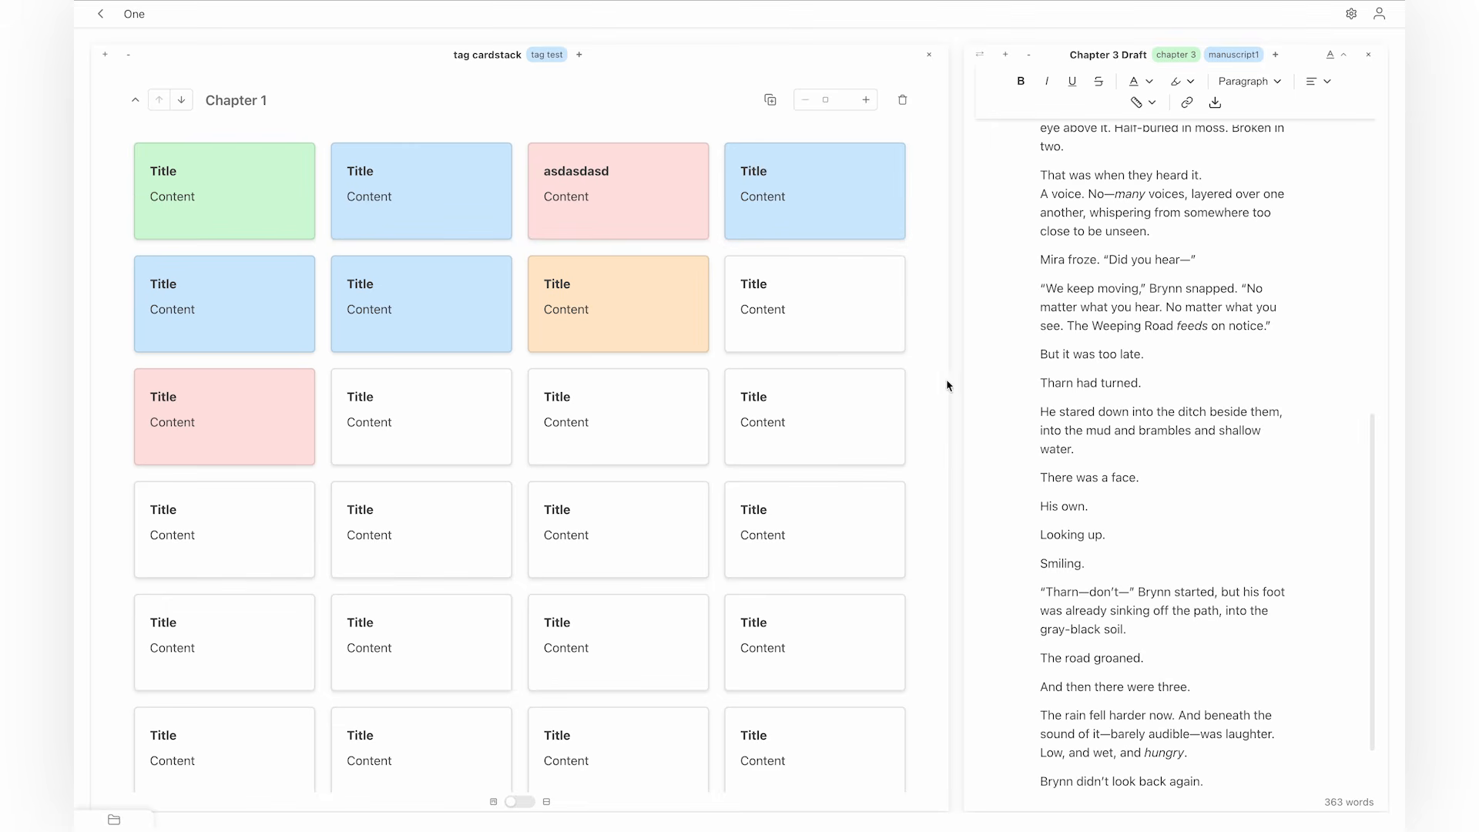
pyautogui.moveTo(955, 394); pyautogui.dragTo(422, 401)
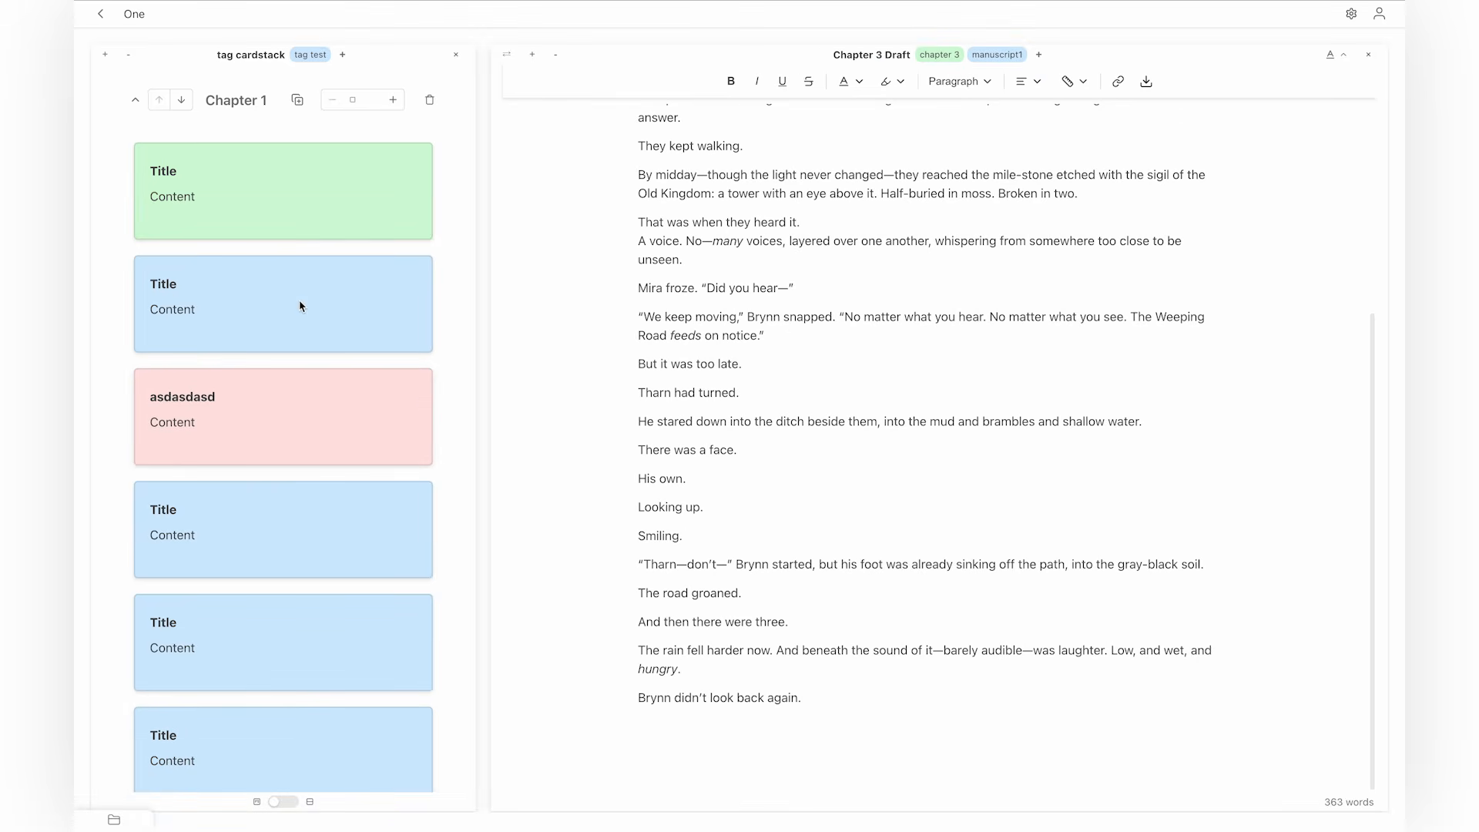
pyautogui.scroll(-5, 291, 344)
pyautogui.scroll(4, 291, 350)
pyautogui.scroll(1, 293, 362)
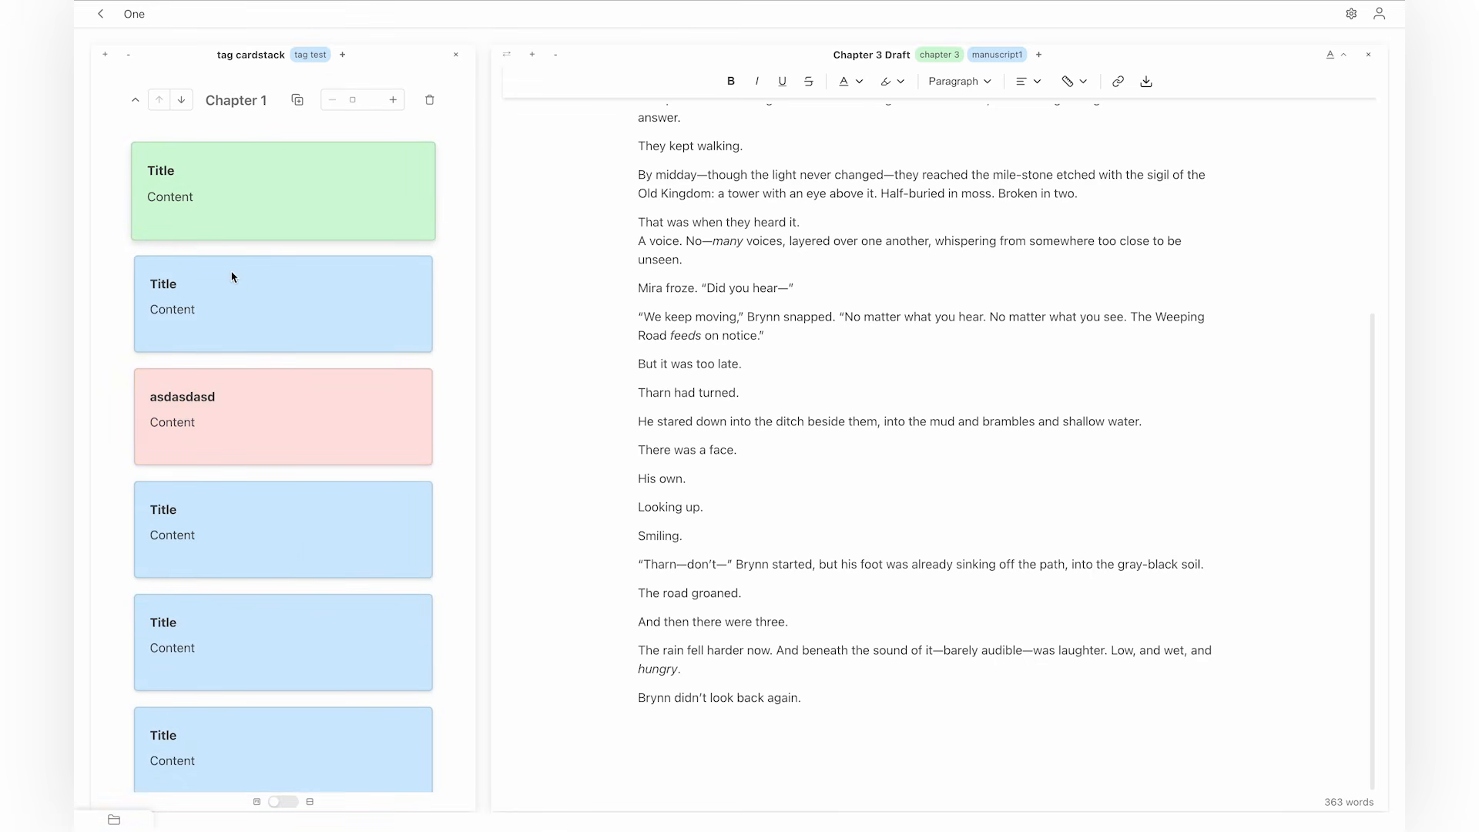
pyautogui.click(202, 204)
pyautogui.click(1368, 54)
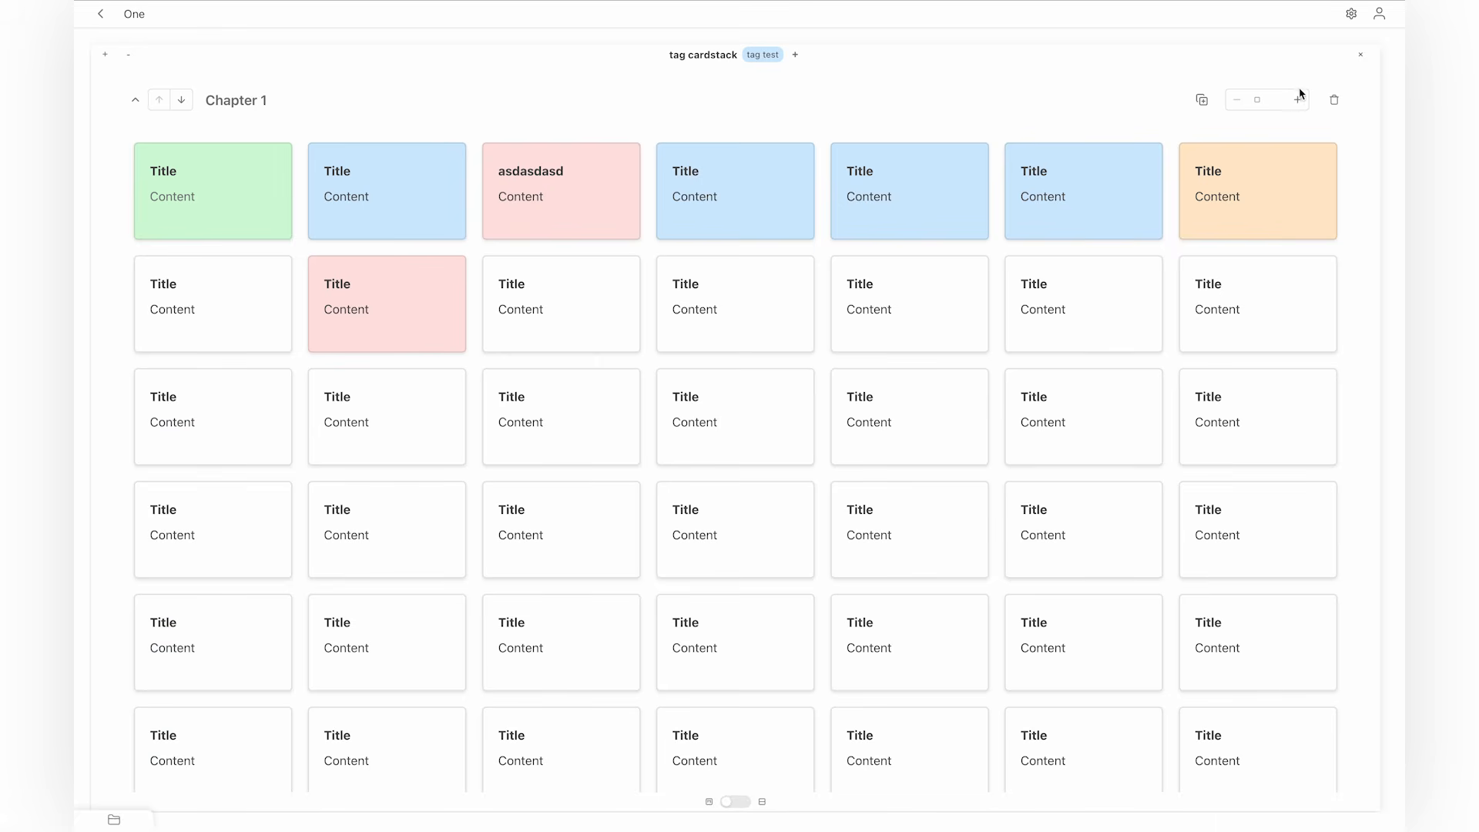
# Enlarge the Chapter 1 cards to the largest size.
pyautogui.click(1297, 102)
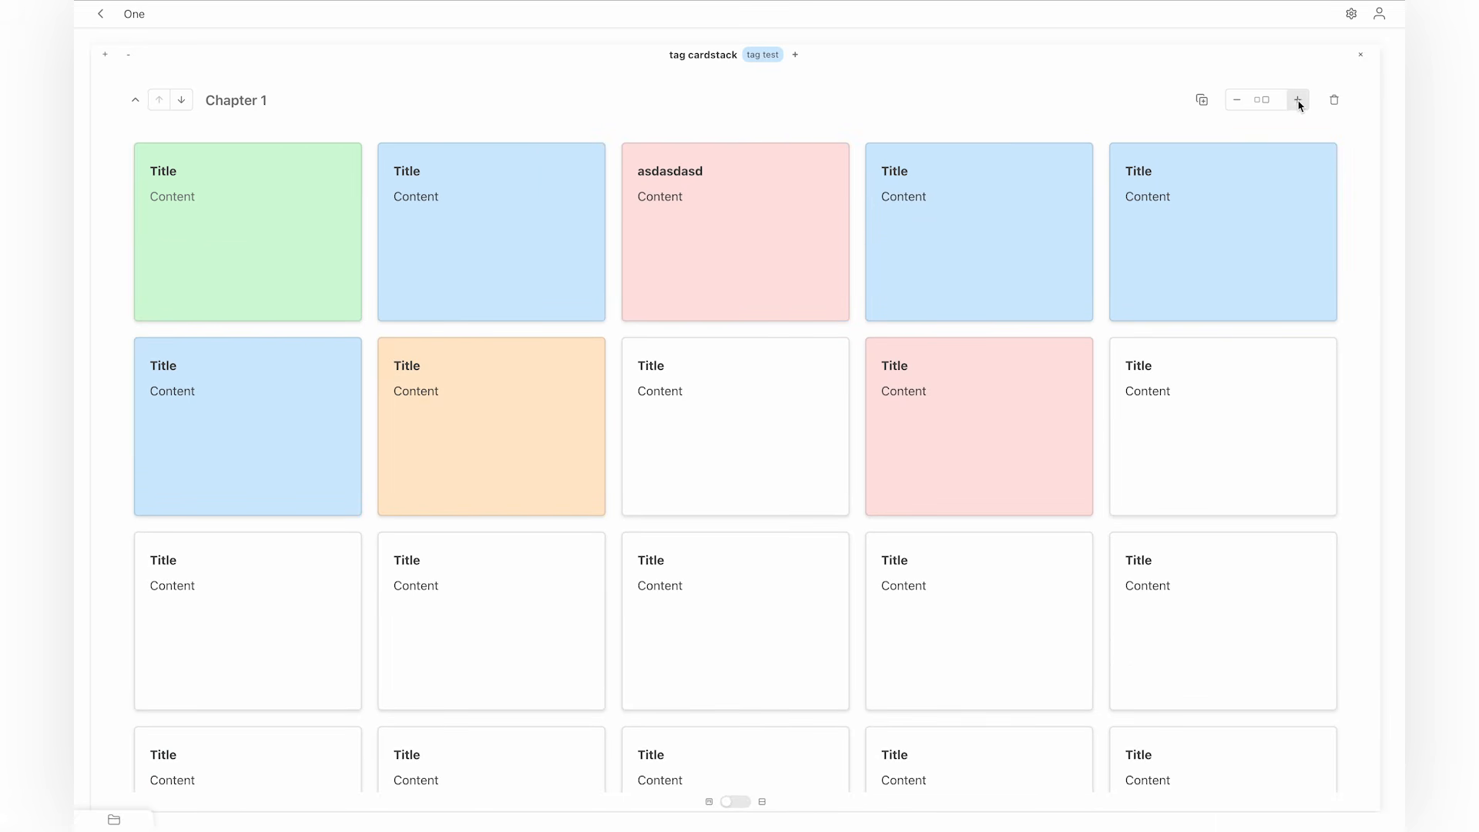
pyautogui.click(1297, 101)
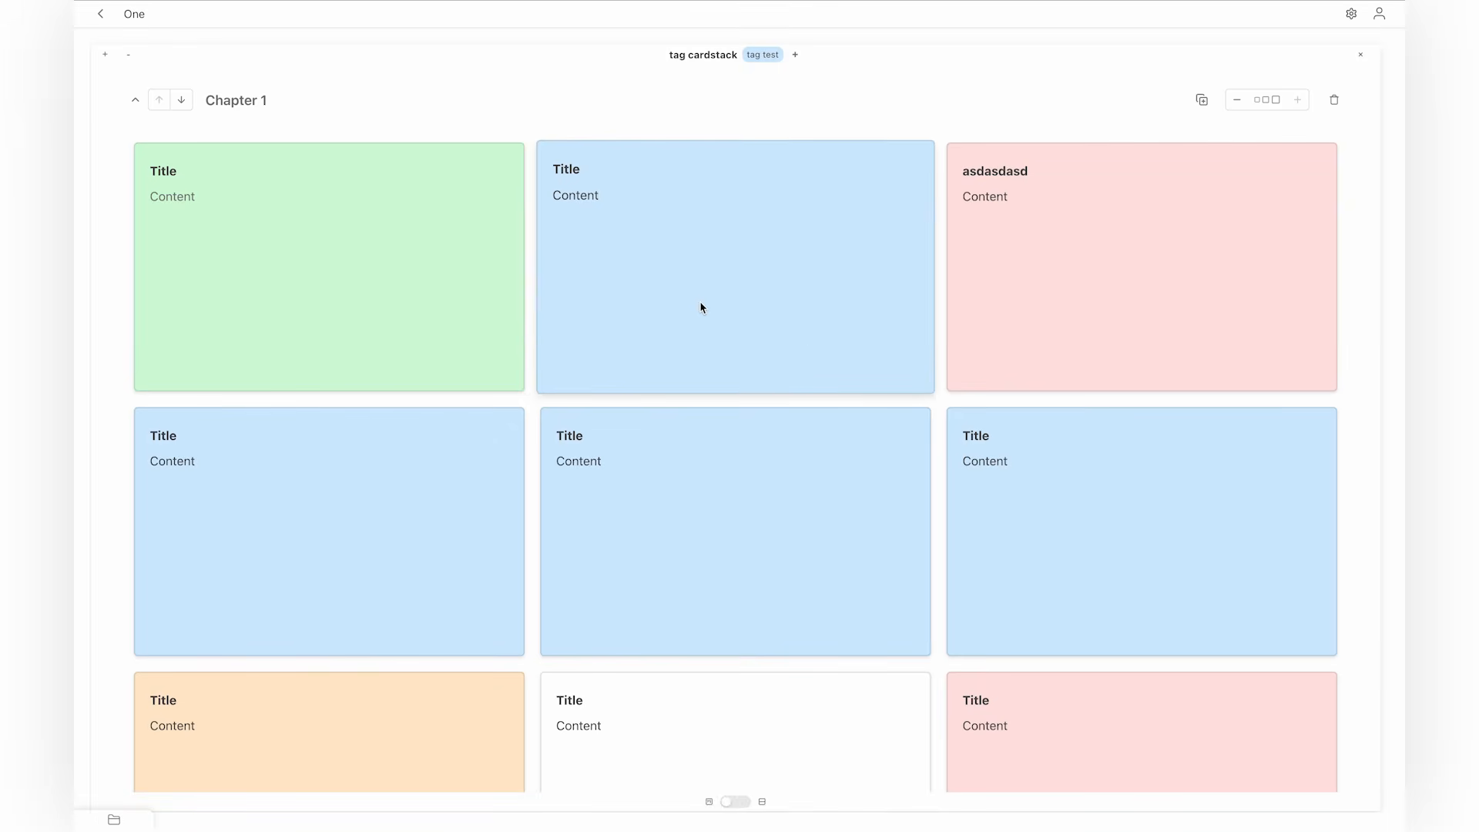
pyautogui.scroll(-1, 740, 378)
pyautogui.scroll(1, 733, 447)
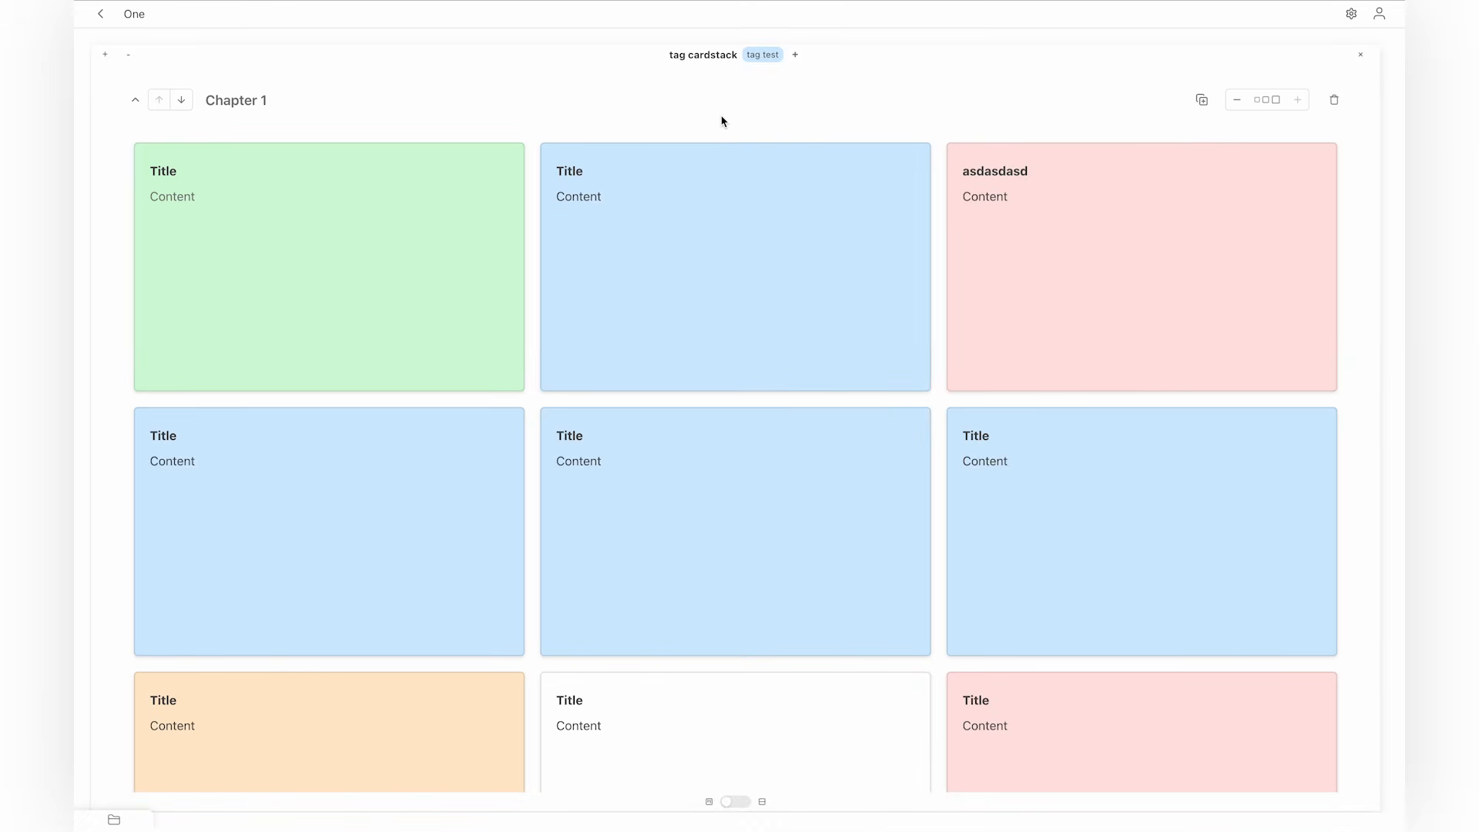
# Move the blue card from Section 5 into the fourth place of Section 6.
pyautogui.scroll(-15, 841, 273)
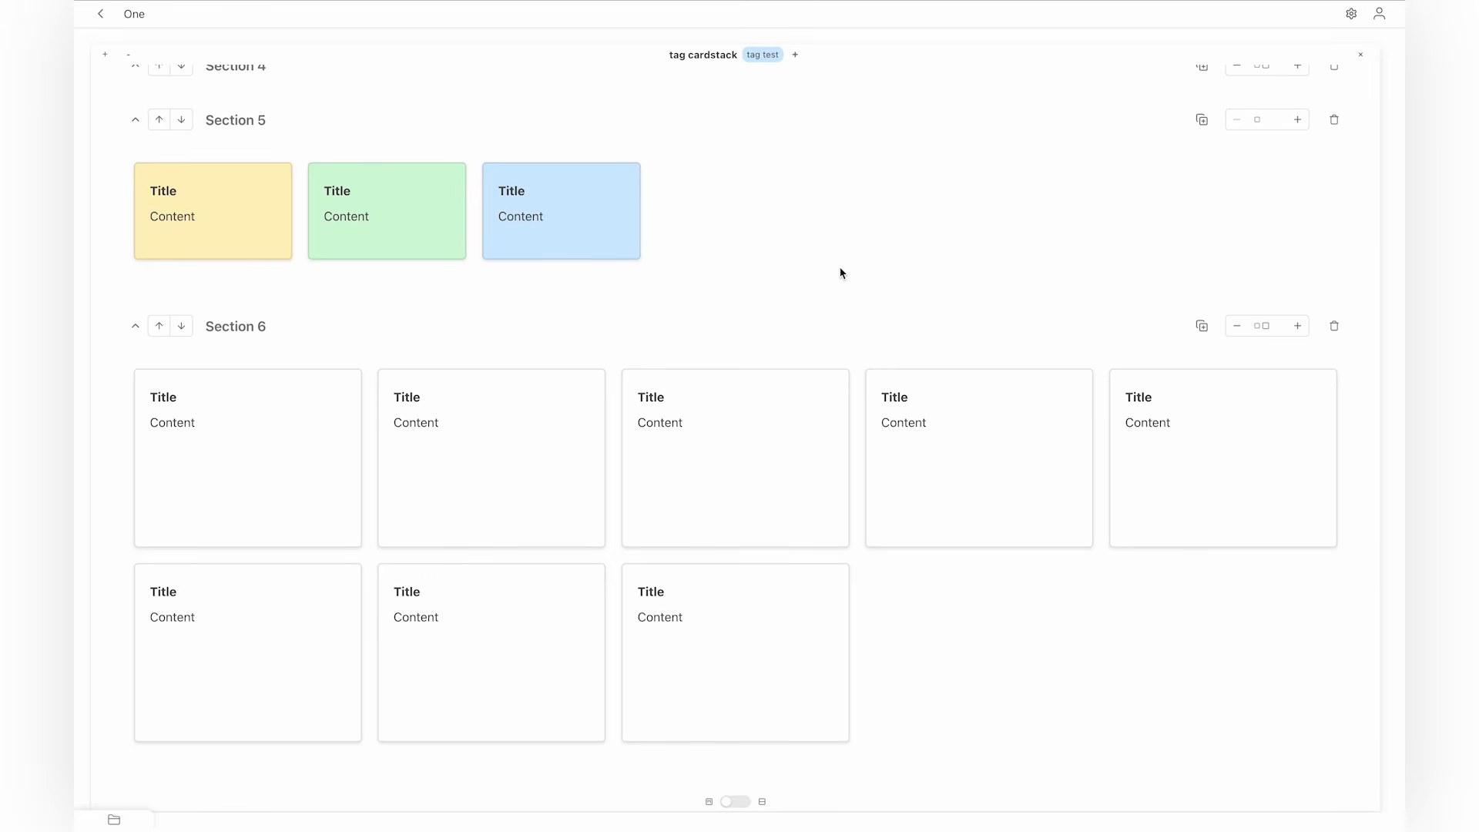
pyautogui.click(540, 254)
pyautogui.moveTo(541, 254); pyautogui.dragTo(960, 727)
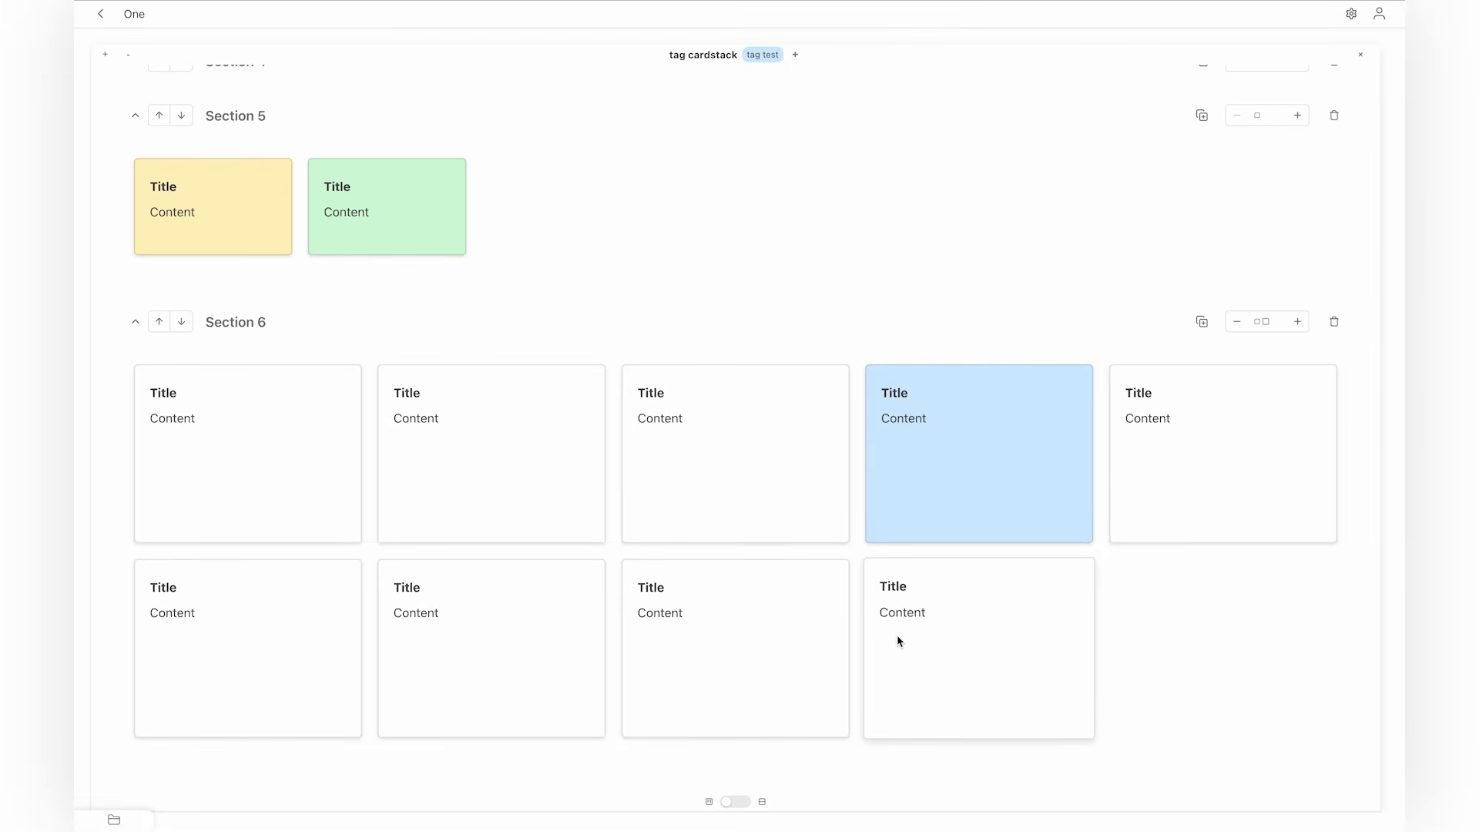
pyautogui.moveTo(882, 676); pyautogui.dragTo(977, 472)
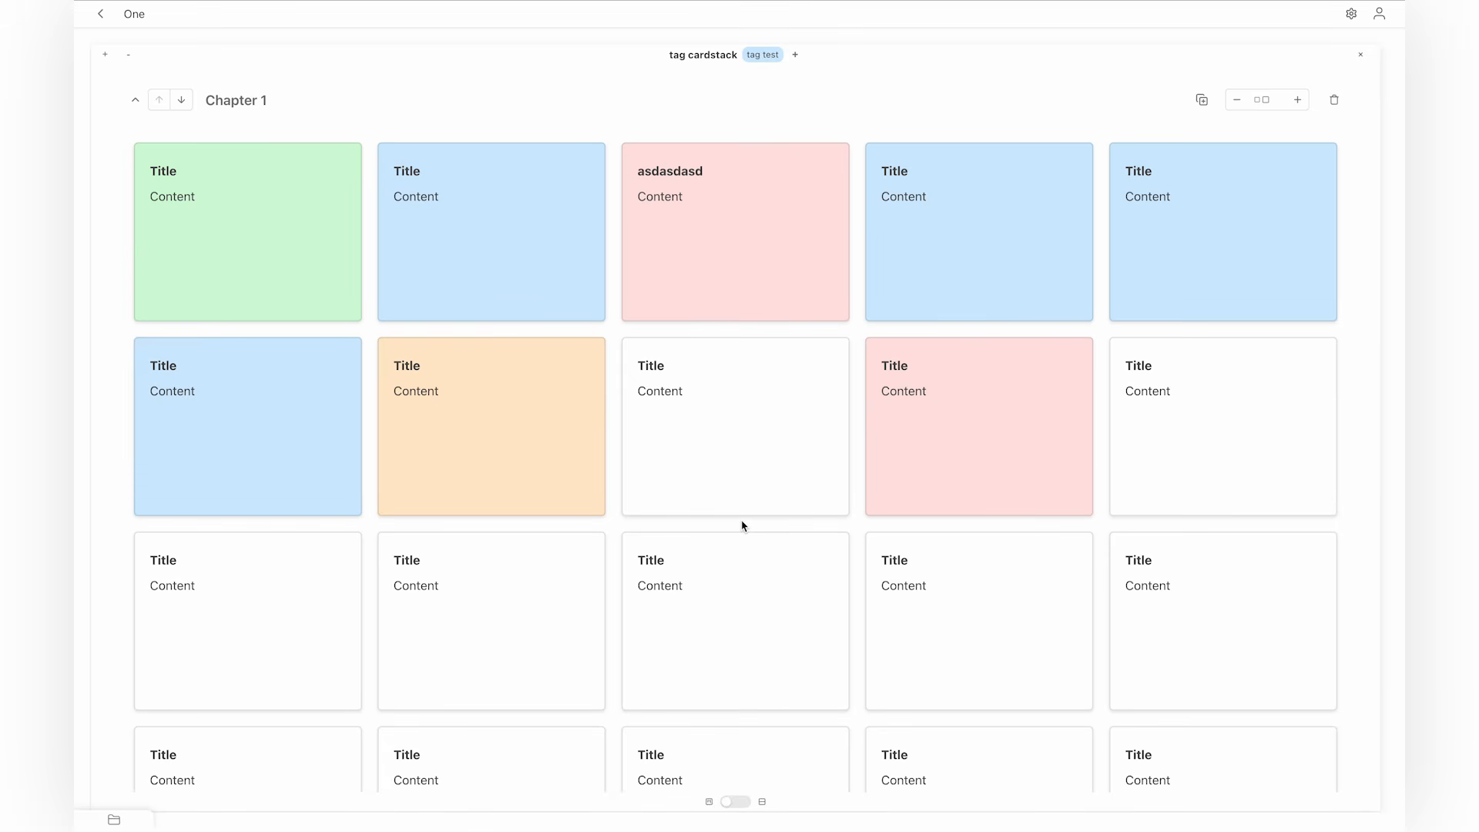
# Switch the card stack to side-by-side section columns and look through the cards in the columns.
pyautogui.click(741, 807)
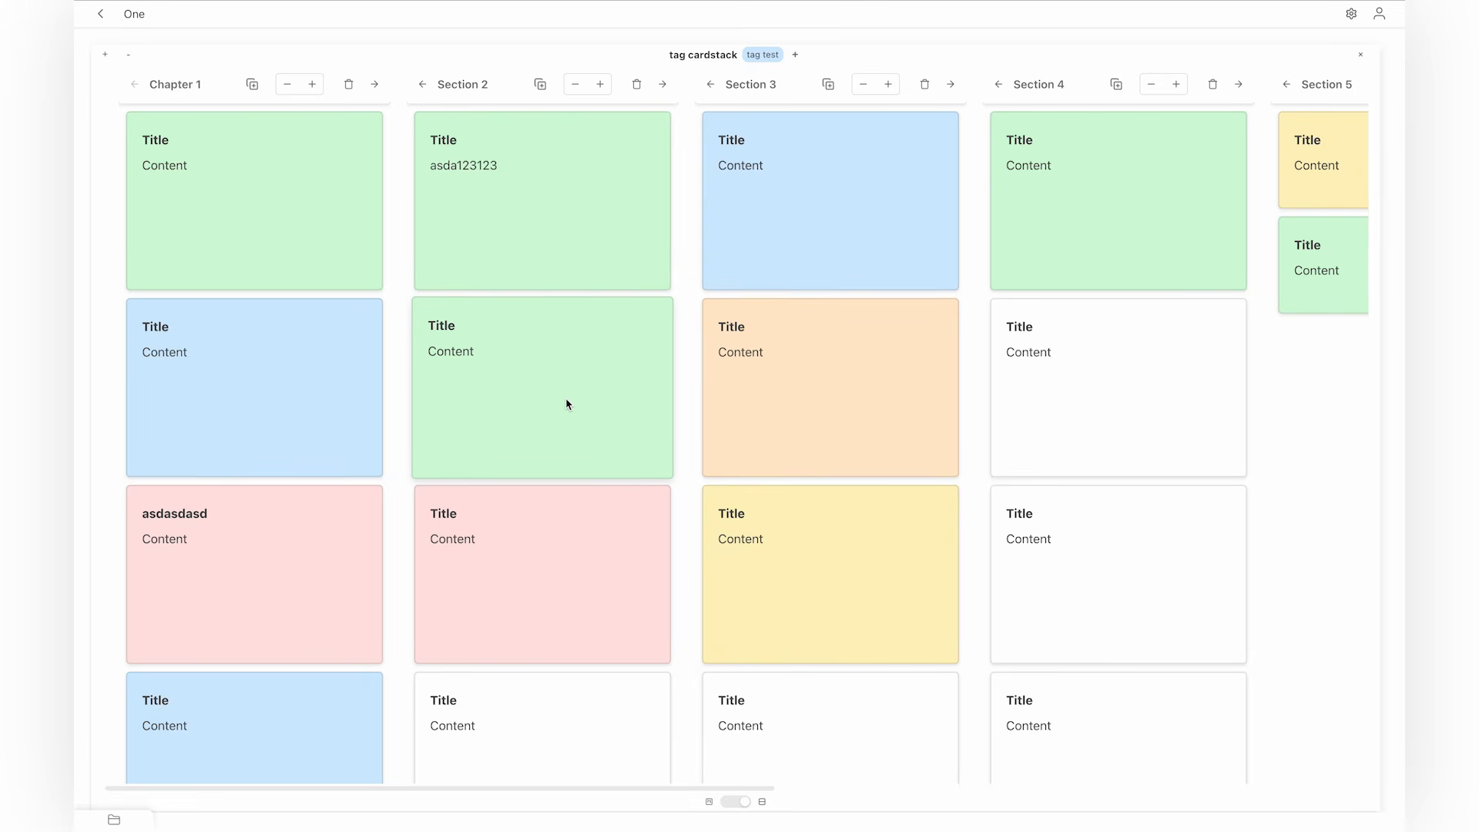
pyautogui.scroll(-5, 566, 400)
pyautogui.scroll(5, 566, 398)
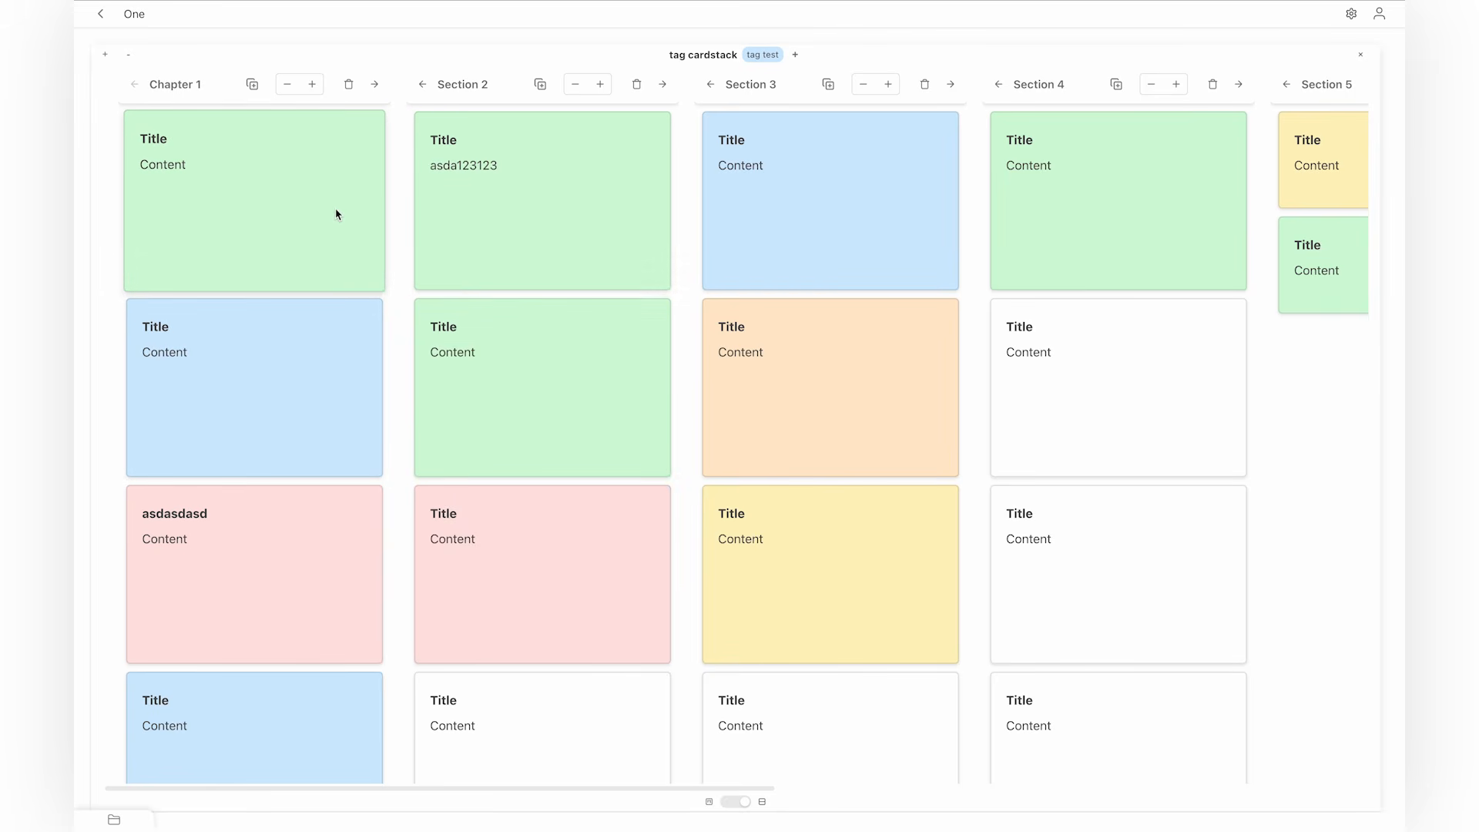
pyautogui.scroll(-7, 293, 282)
pyautogui.scroll(7, 293, 282)
# Reduce Chapter 1's cards to the smallest size, and enlarge Section 2's cards one size before restoring them.
pyautogui.click(292, 88)
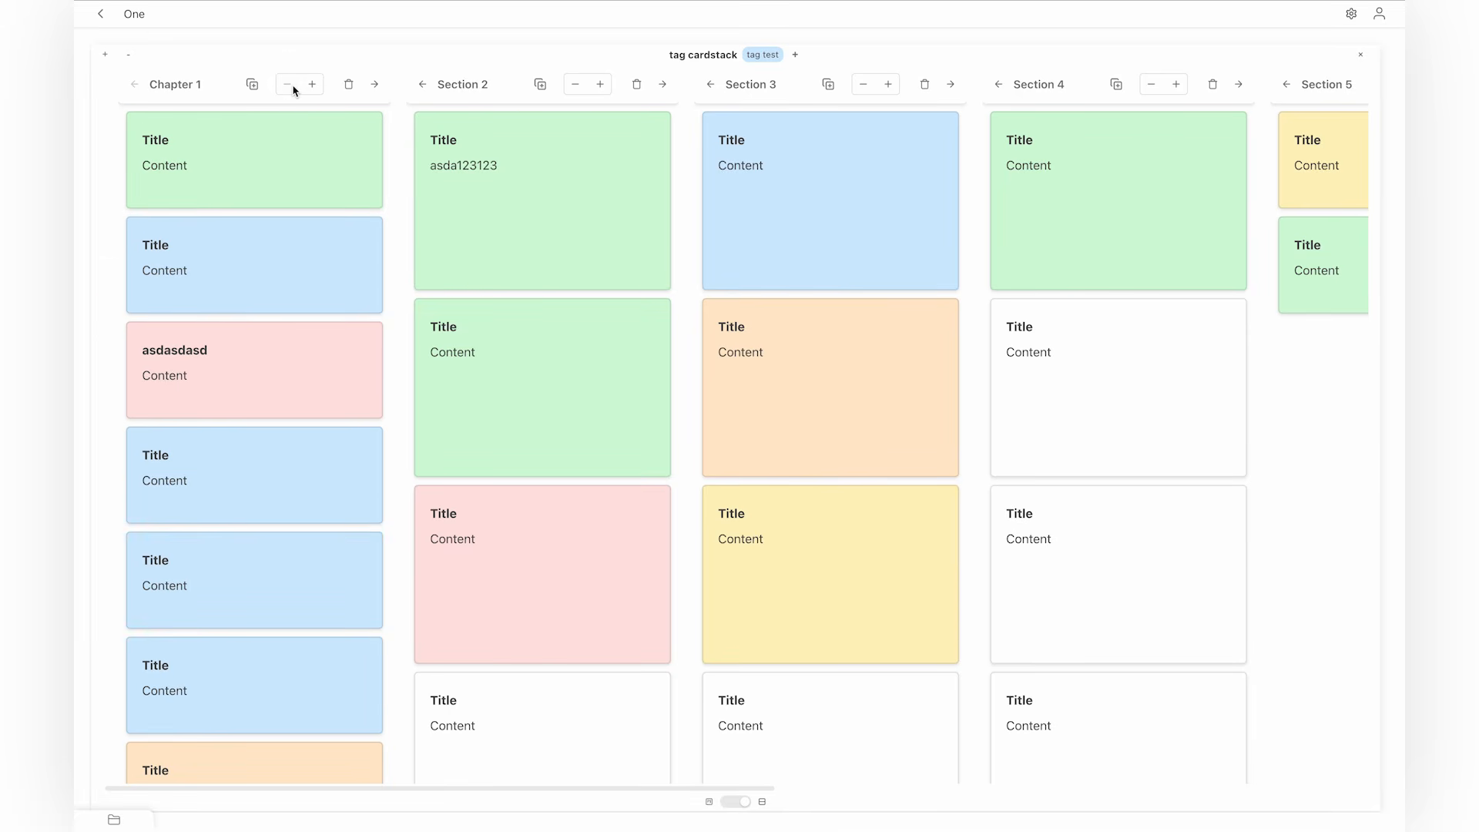
pyautogui.click(604, 86)
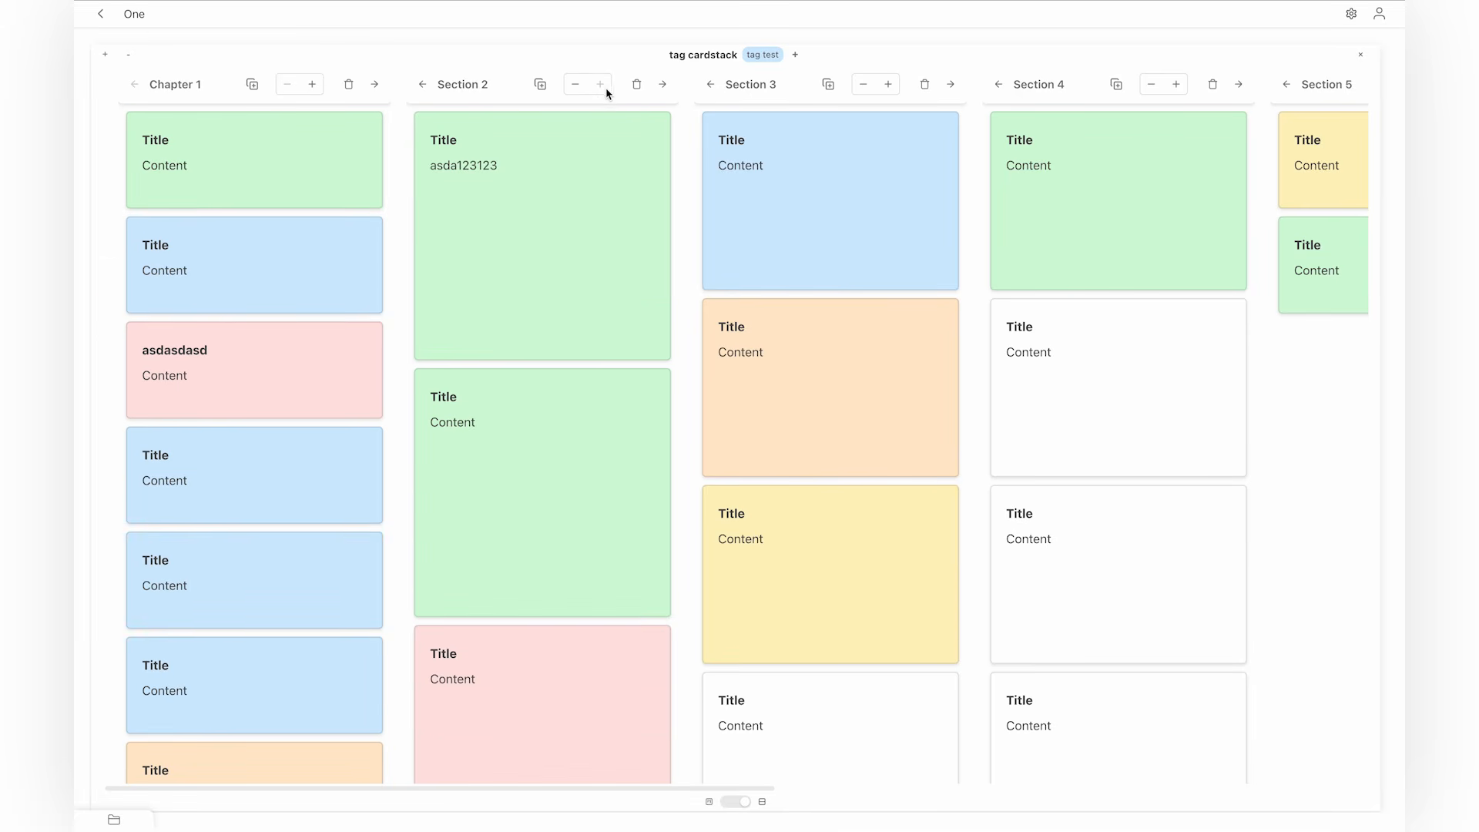
pyautogui.click(578, 87)
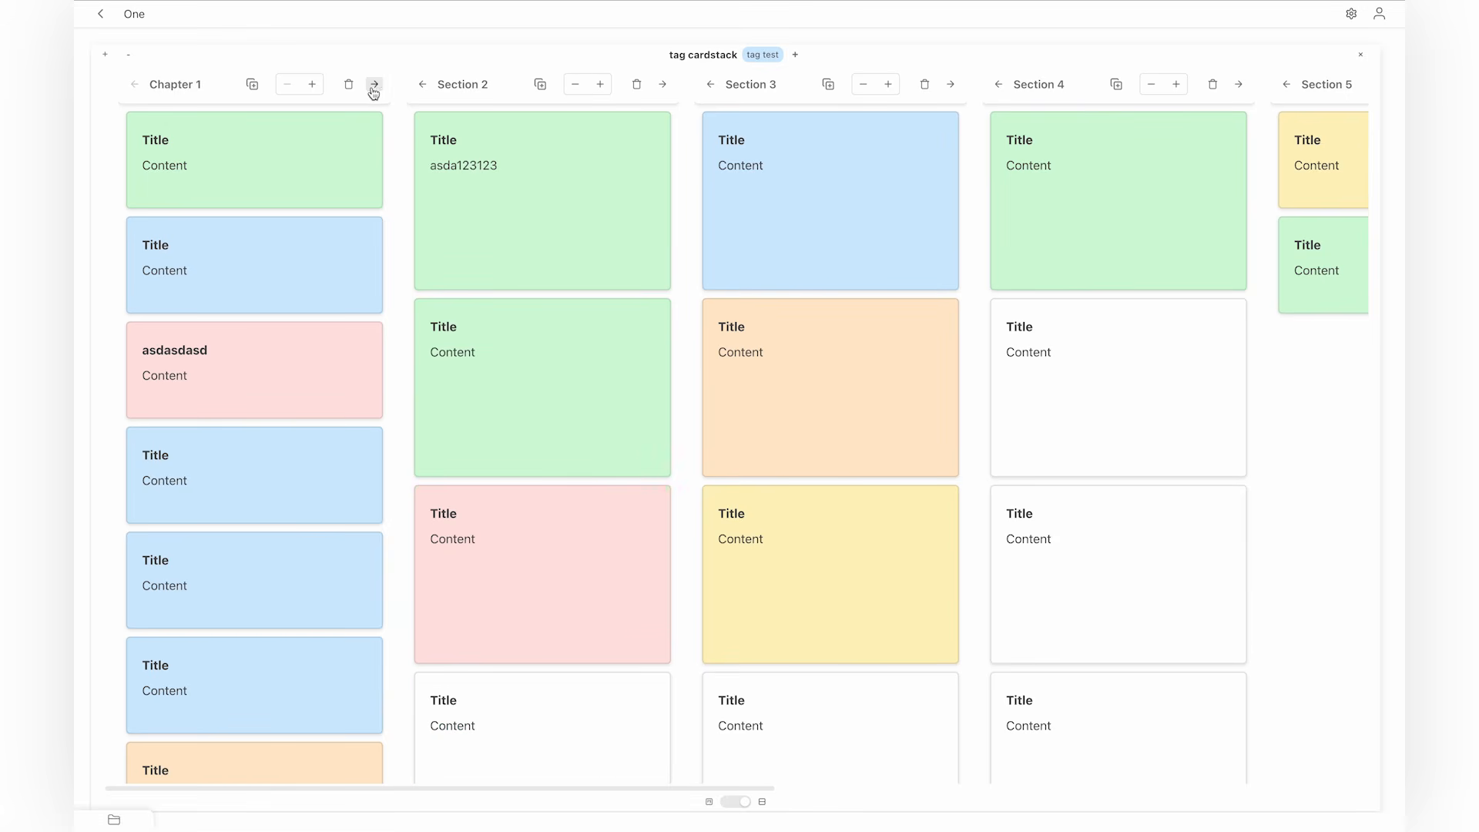
# Move the Chapter 1 column after Section 2, return it to first place, and look through the columns.
pyautogui.click(374, 87)
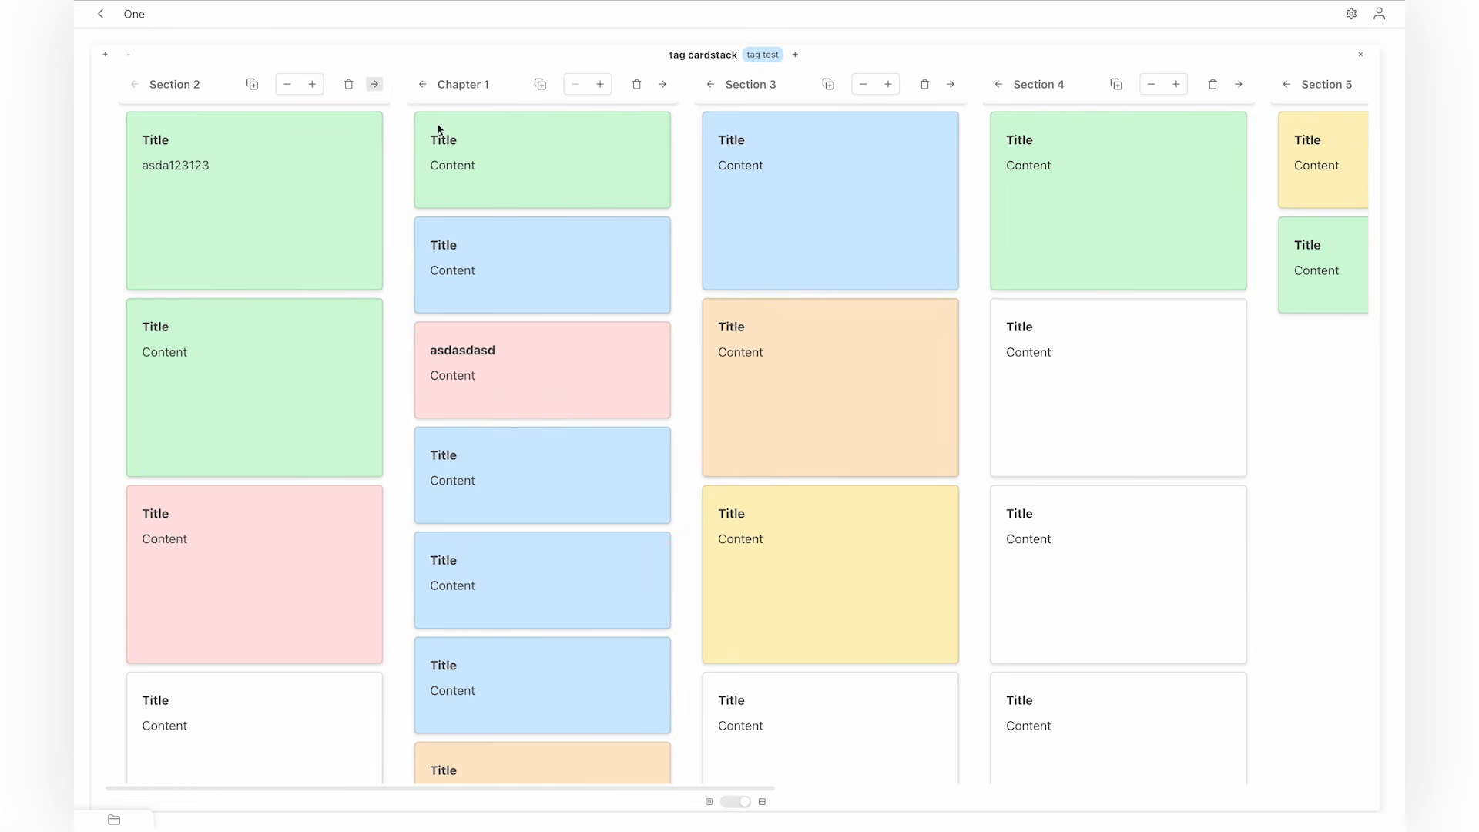
pyautogui.click(422, 85)
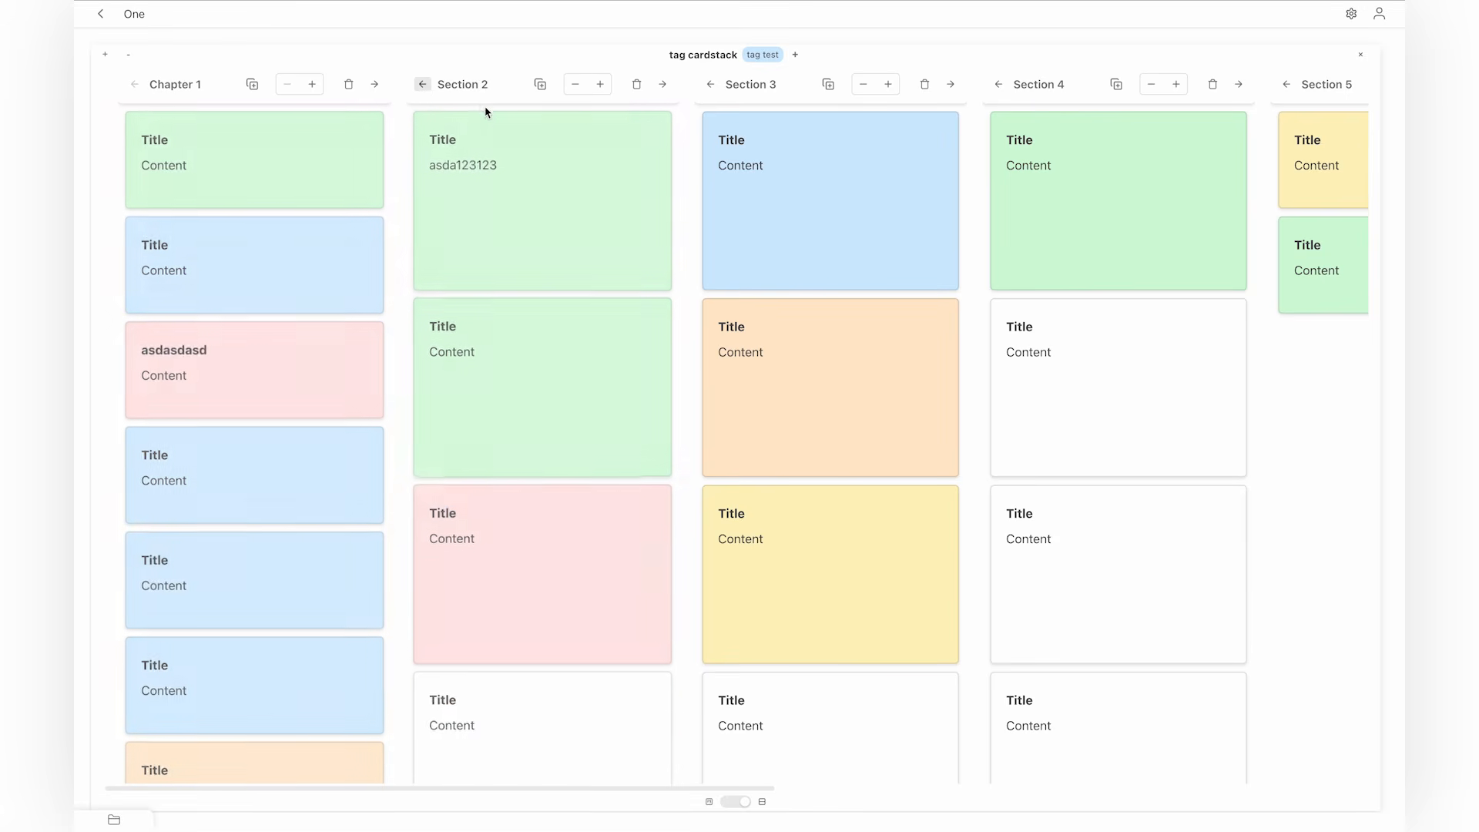
pyautogui.scroll(-1, 818, 507)
pyautogui.scroll(1, 801, 511)
pyautogui.scroll(-10, 512, 466)
pyautogui.scroll(10, 514, 459)
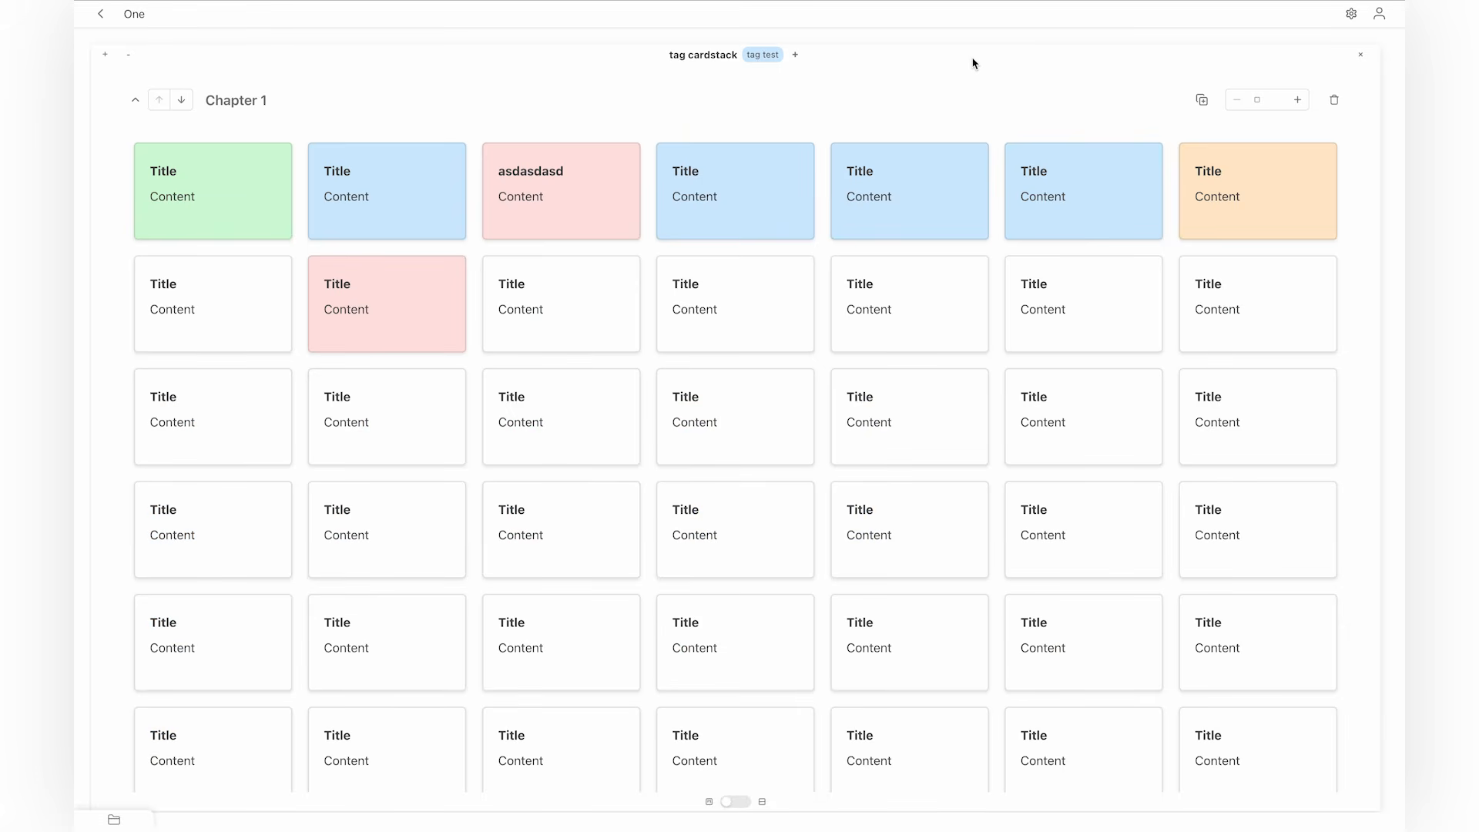
# Look over the colour, duplicate and delete options of a blue Chapter 1 card and dismiss them.
pyautogui.rightClick(759, 217)
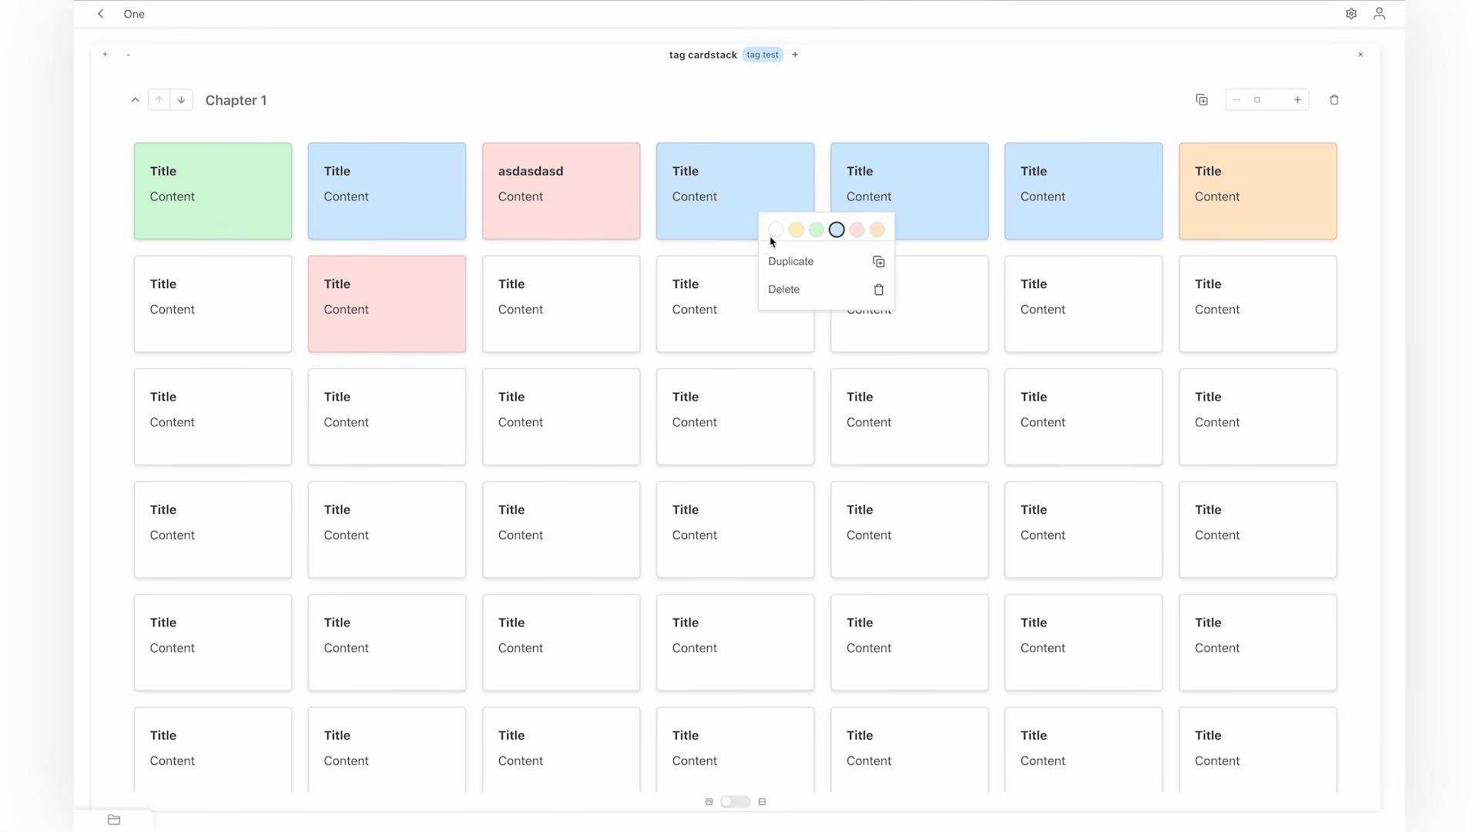
pyautogui.click(734, 124)
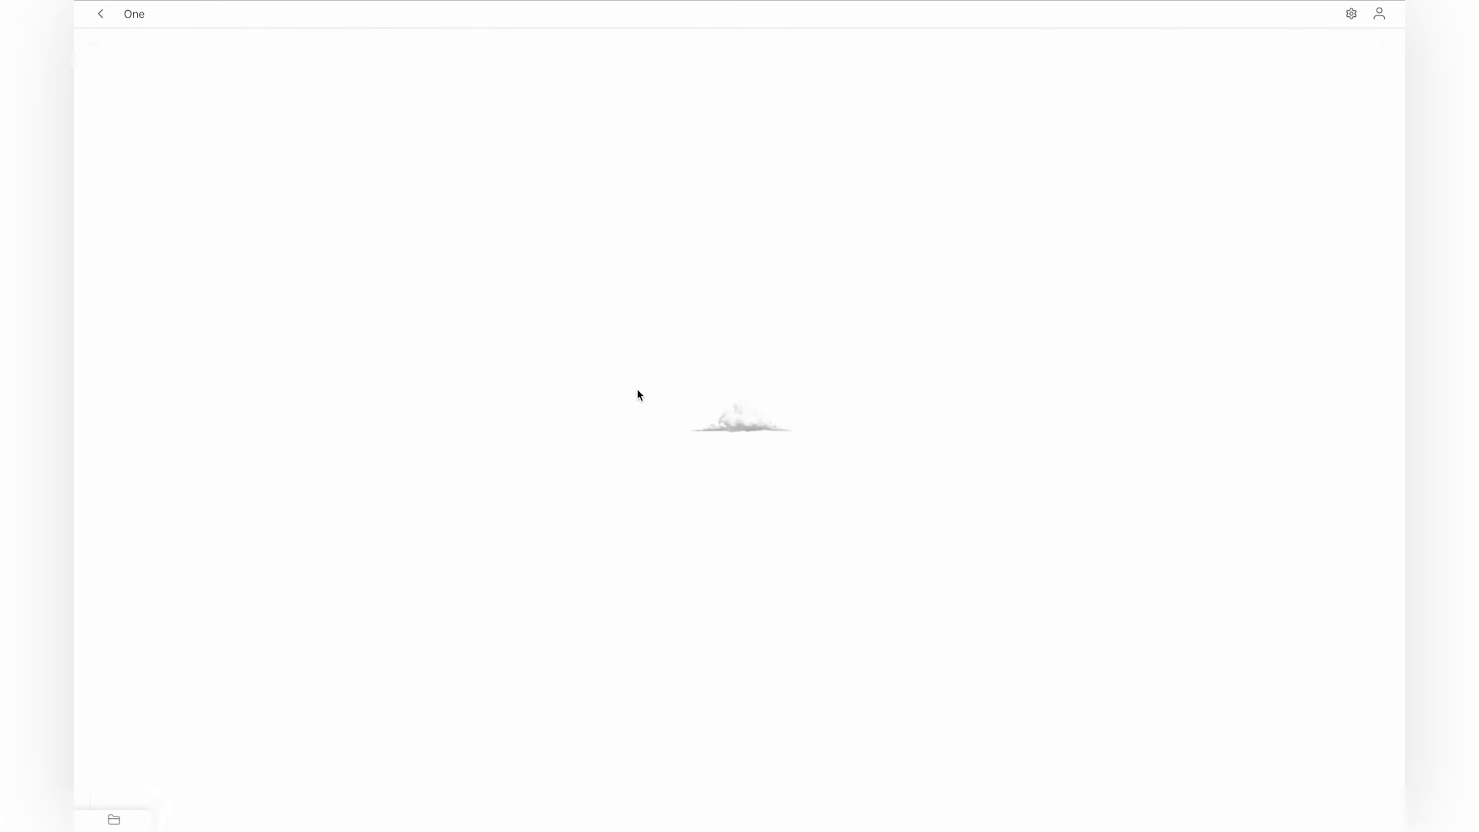
# Open Chapter 2 Outline from the project files and collapse the file drawer.
pyautogui.press('Tab')
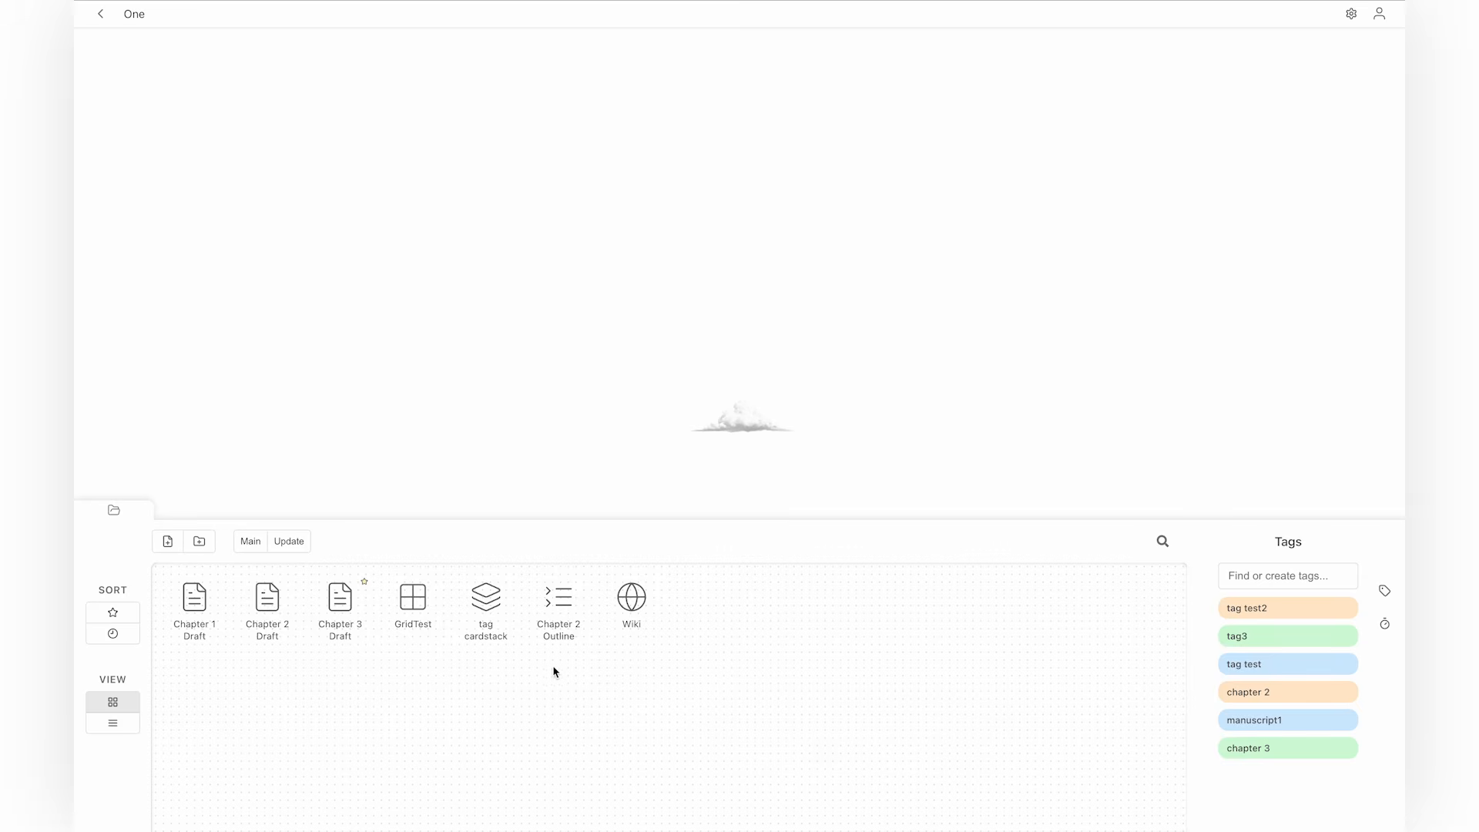
pyautogui.click(553, 600)
pyautogui.press('Tab')
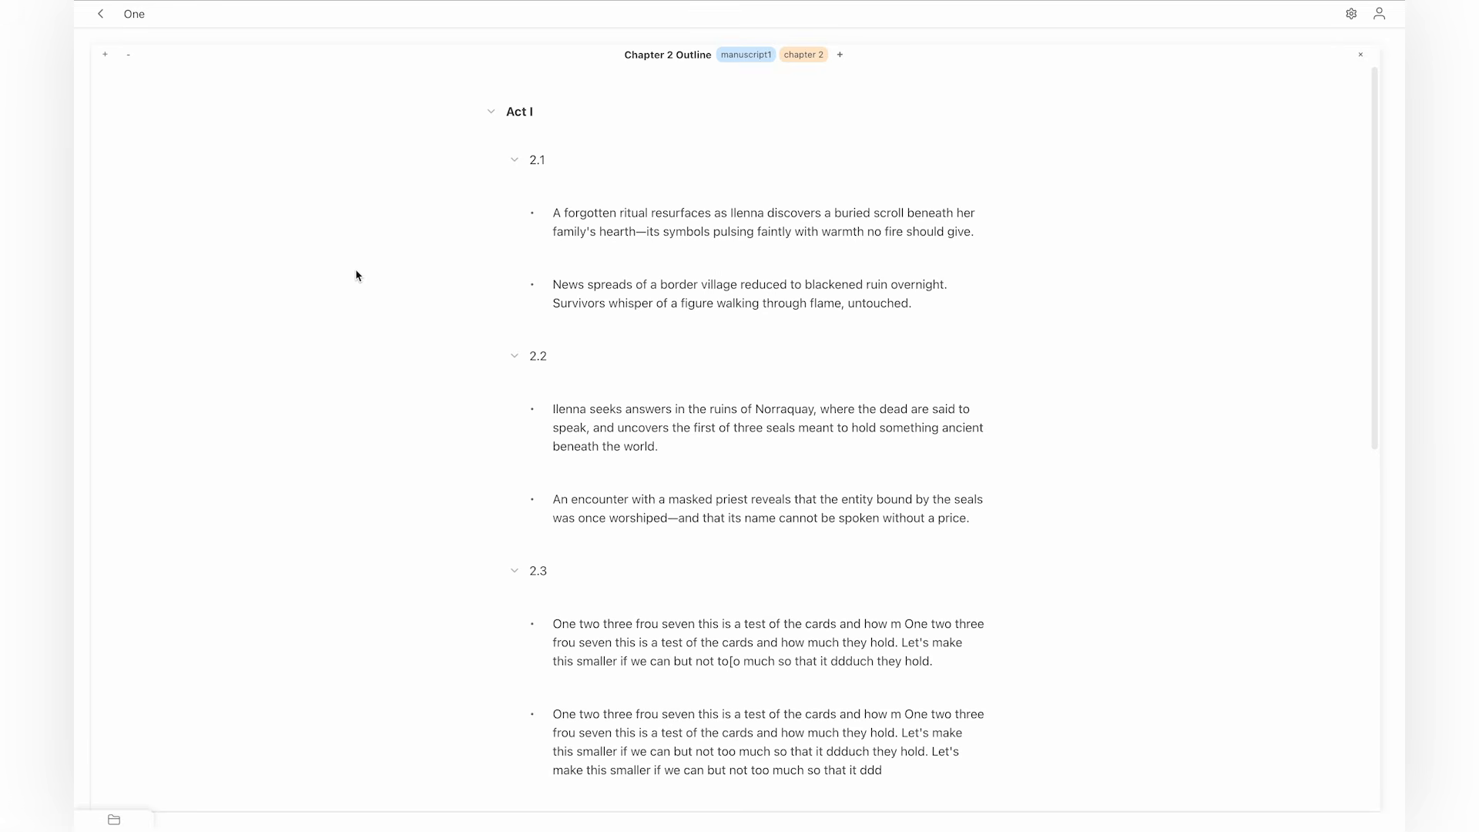
# Move section 2.1 with its two bullets below section 2.2 in Act I of the outline.
pyautogui.click(509, 223)
pyautogui.moveTo(511, 223)
pyautogui.mouseDown()
pyautogui.moveTo(511, 287)
pyautogui.moveTo(482, 337)
pyautogui.moveTo(508, 290)
pyautogui.moveTo(507, 220)
pyautogui.mouseUp()
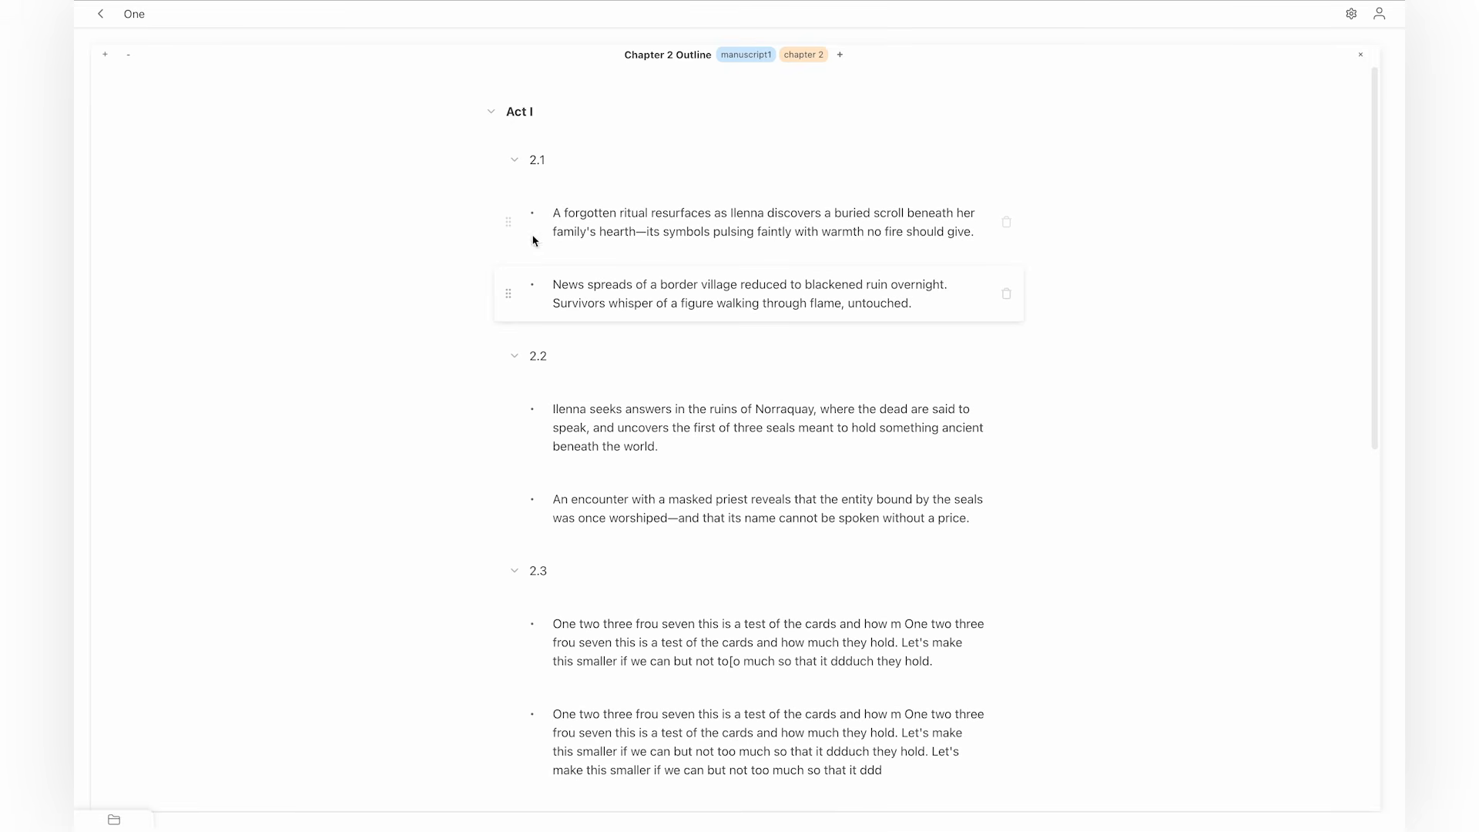
pyautogui.moveTo(488, 159)
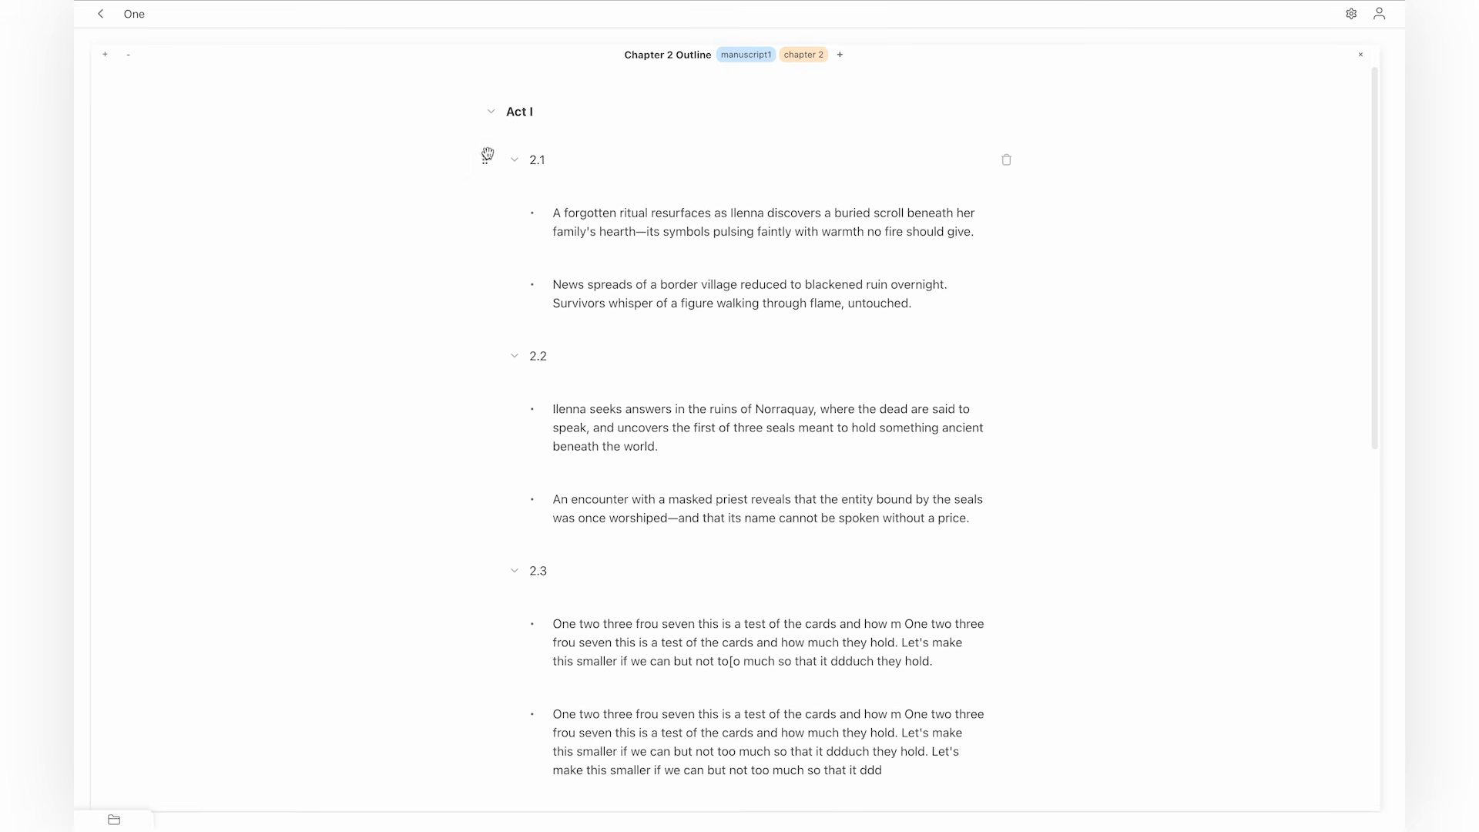
pyautogui.moveTo(486, 160); pyautogui.dragTo(400, 352)
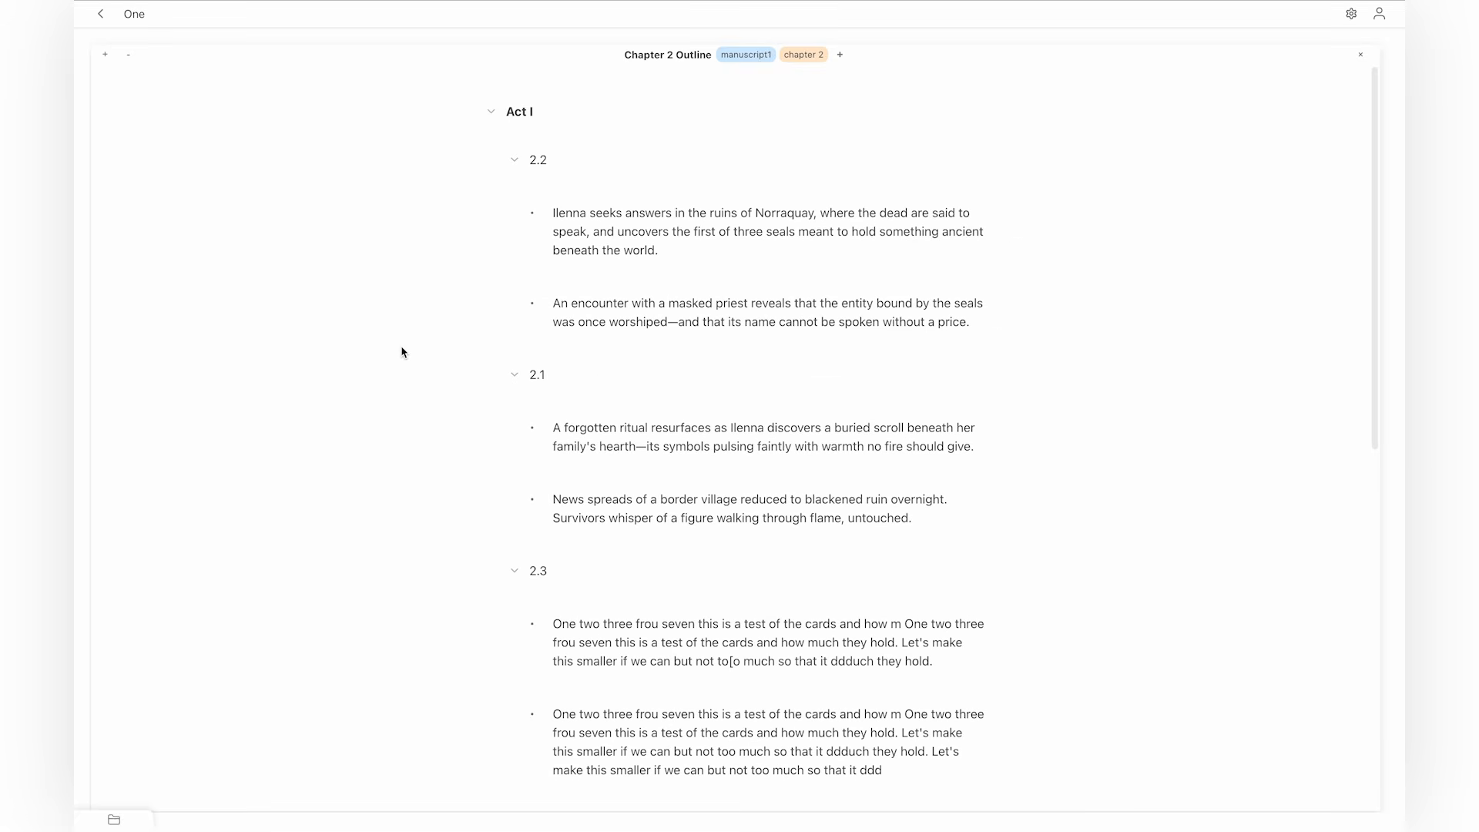
# Collapse sections 2.2 and 2.1, and move Act I with its contents after Act II.
pyautogui.click(514, 159)
pyautogui.click(514, 213)
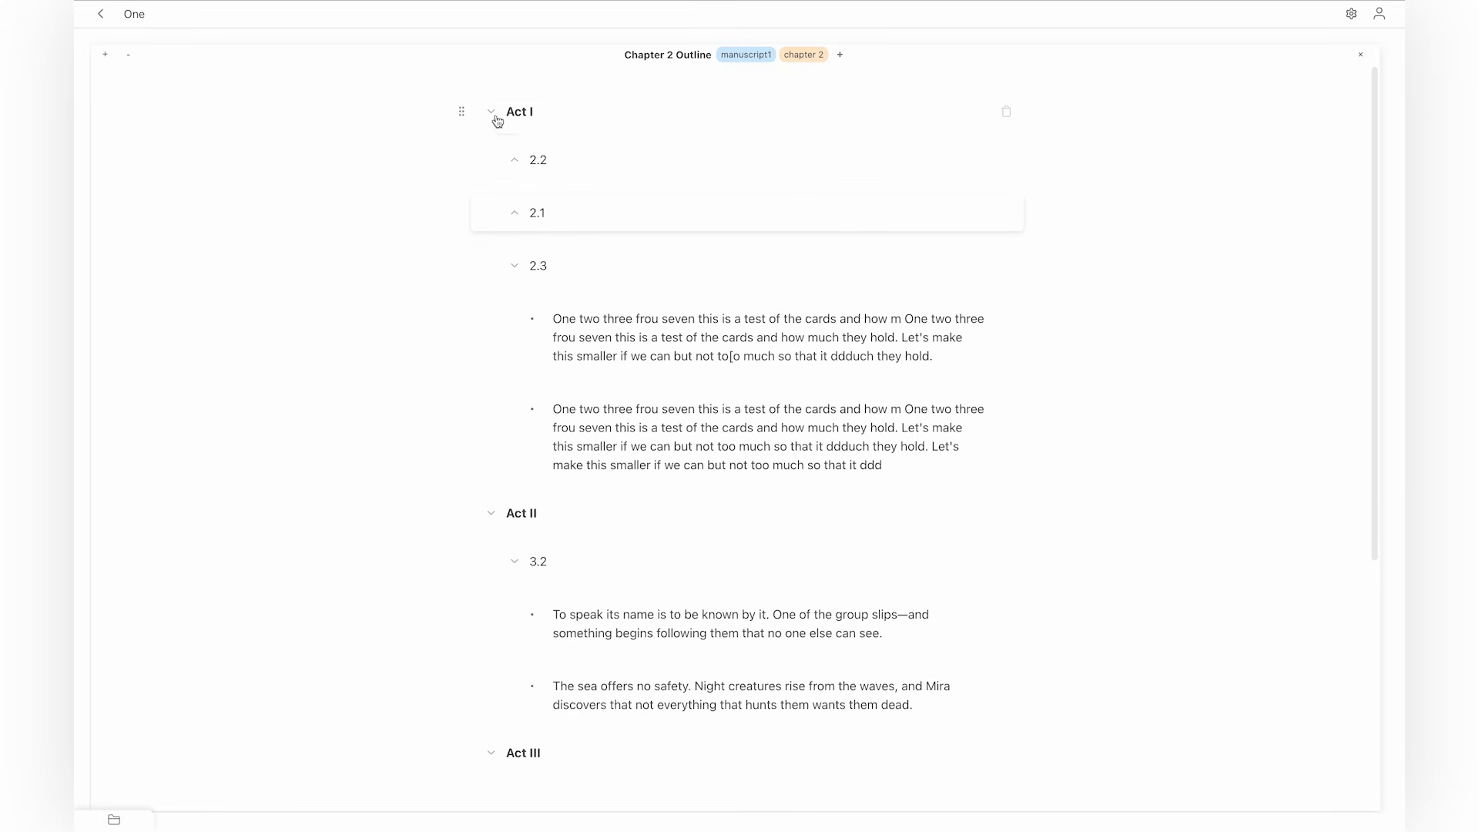
pyautogui.moveTo(457, 114); pyautogui.dragTo(478, 293)
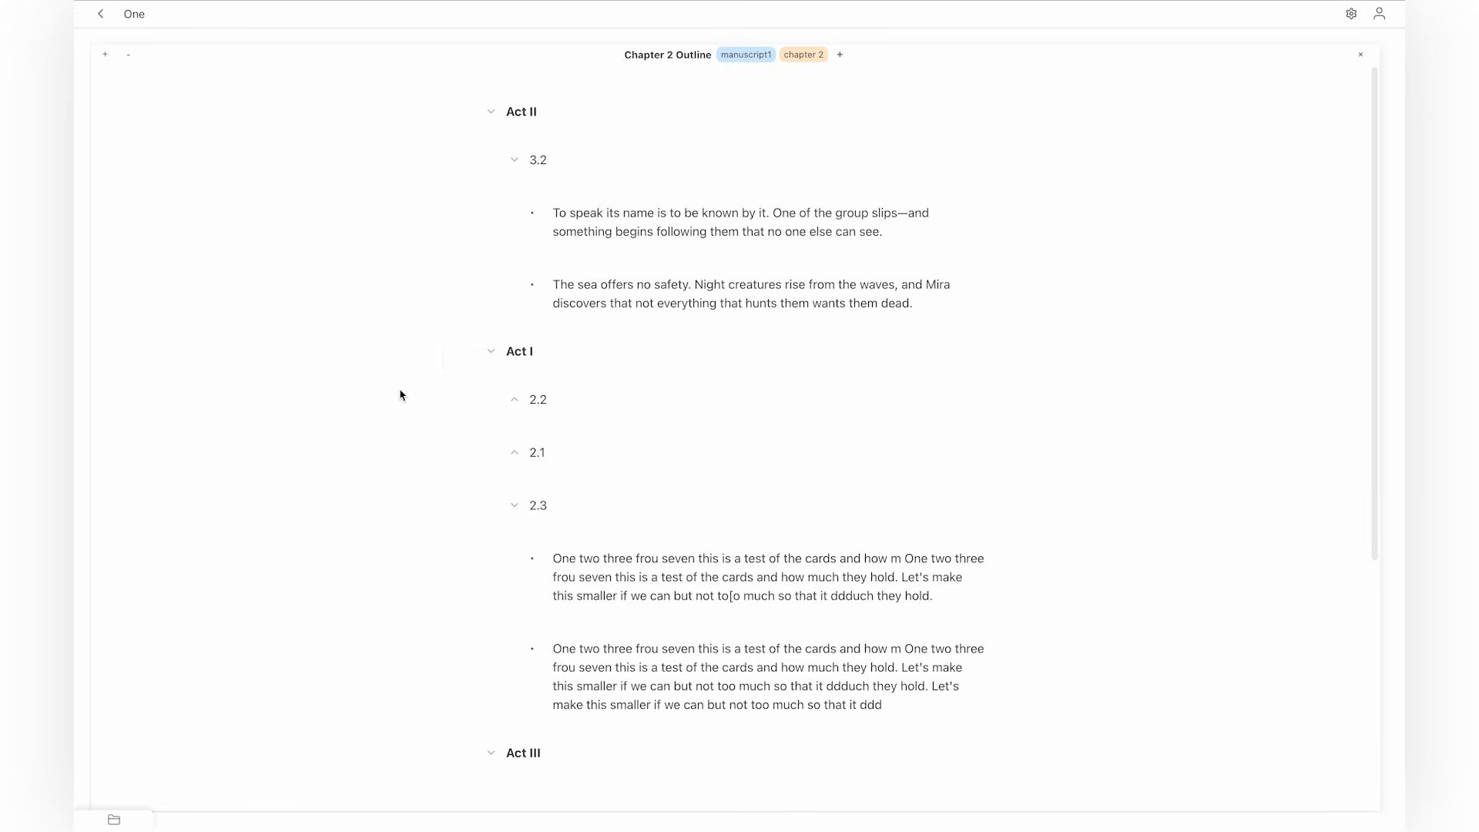
# Swap the two bullets under 2.1 and back, and move the "A forgotten ritual resurfaces" bullet to the end of section 2.2.
pyautogui.moveTo(508, 486); pyautogui.dragTo(505, 423)
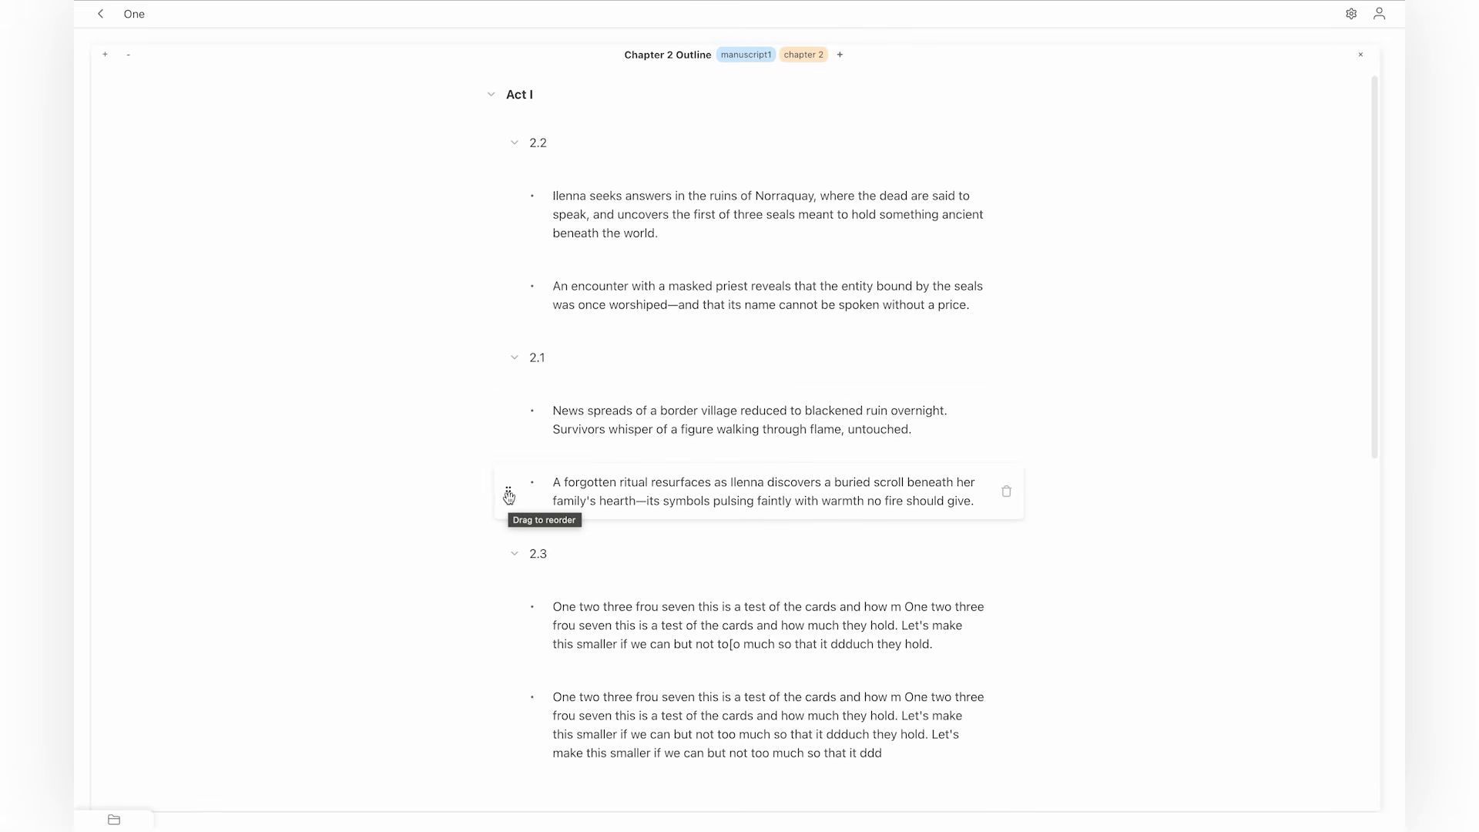
pyautogui.moveTo(509, 496); pyautogui.dragTo(505, 426)
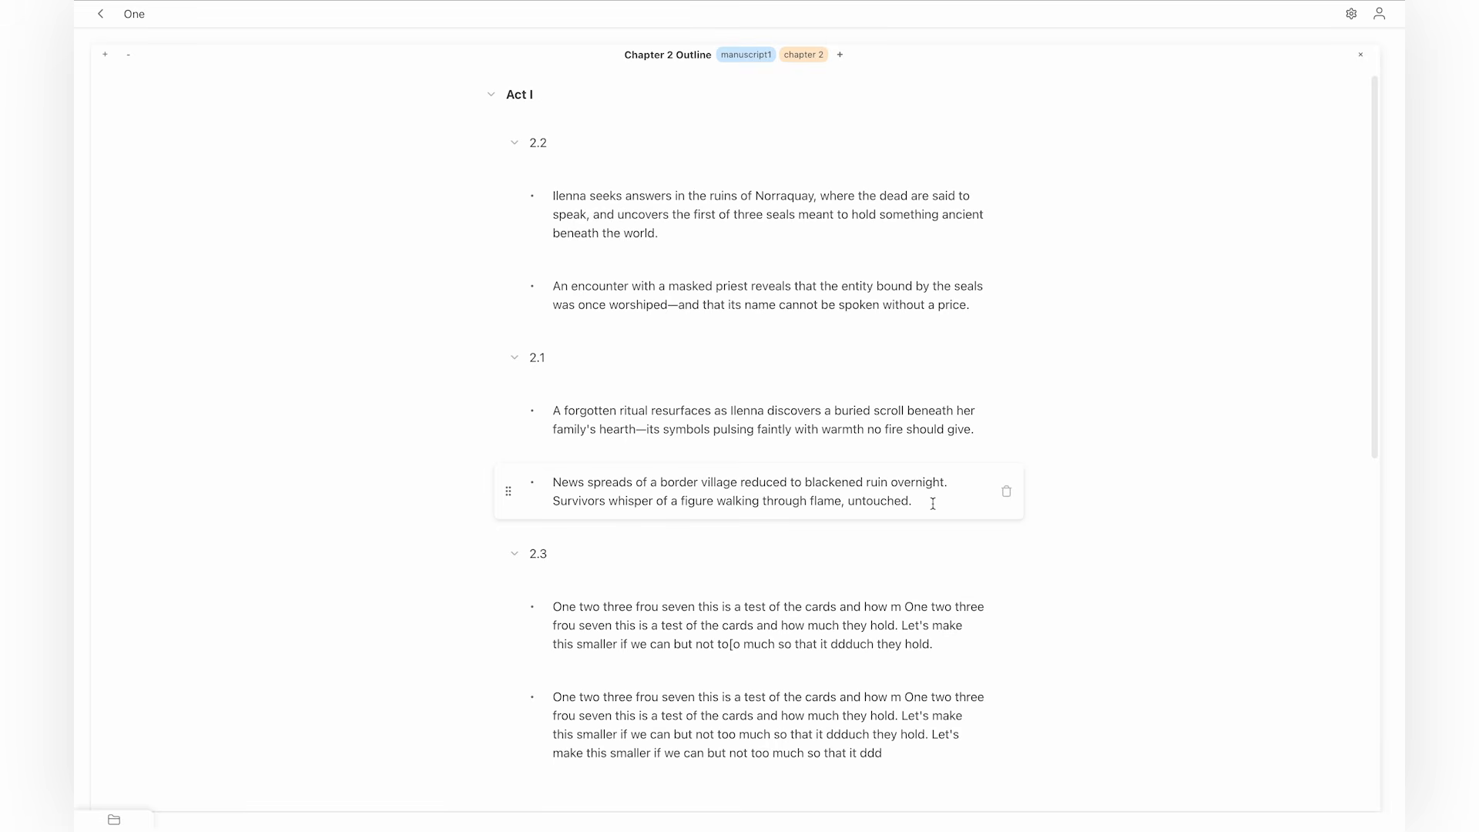
pyautogui.moveTo(508, 420); pyautogui.dragTo(513, 340)
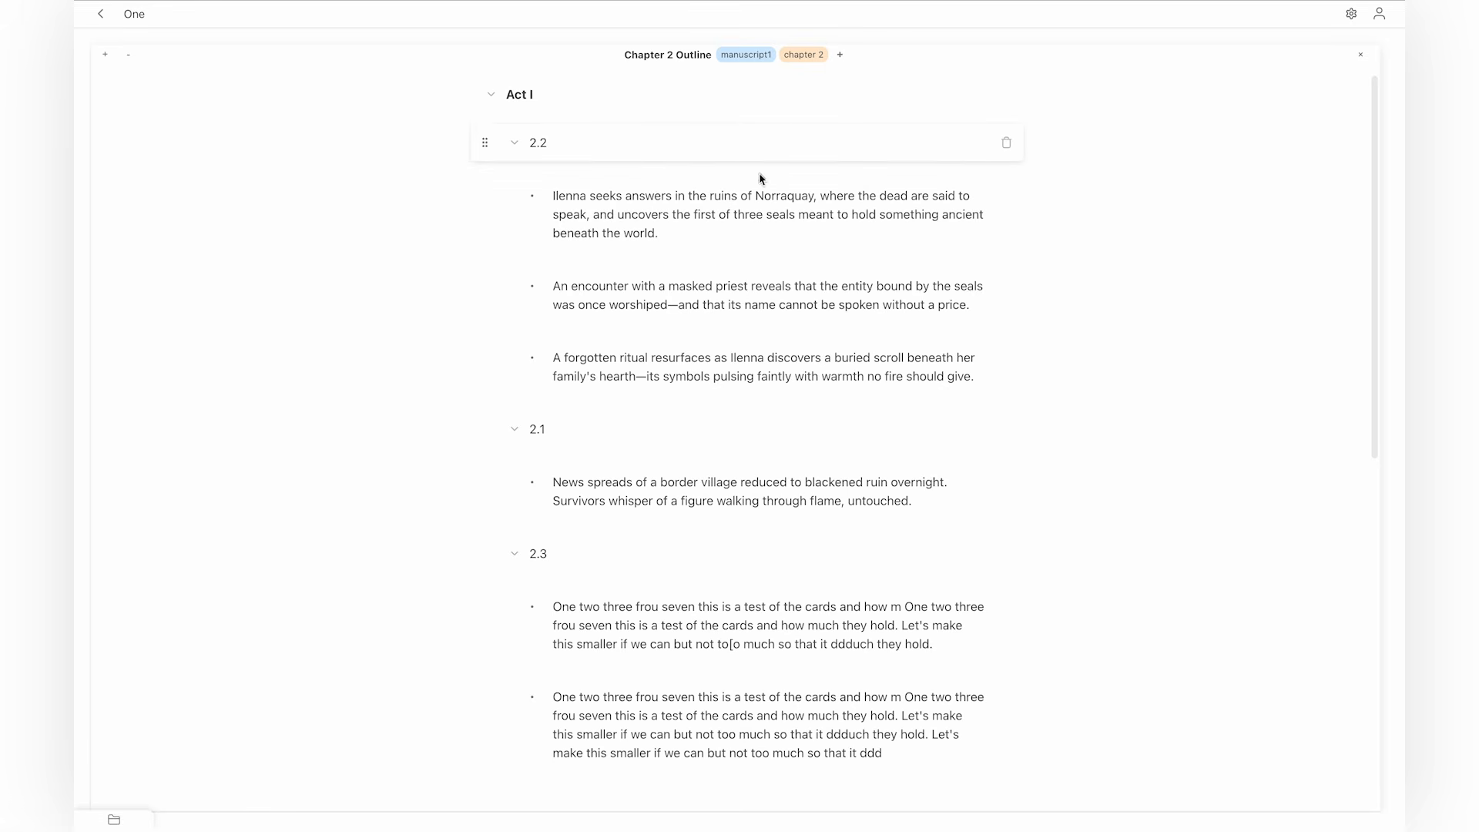
# Switch to GridTest, and look over the yellow One tile's colour and insert options before dismissing them.
pyautogui.click(743, 58)
pyautogui.click(599, 89)
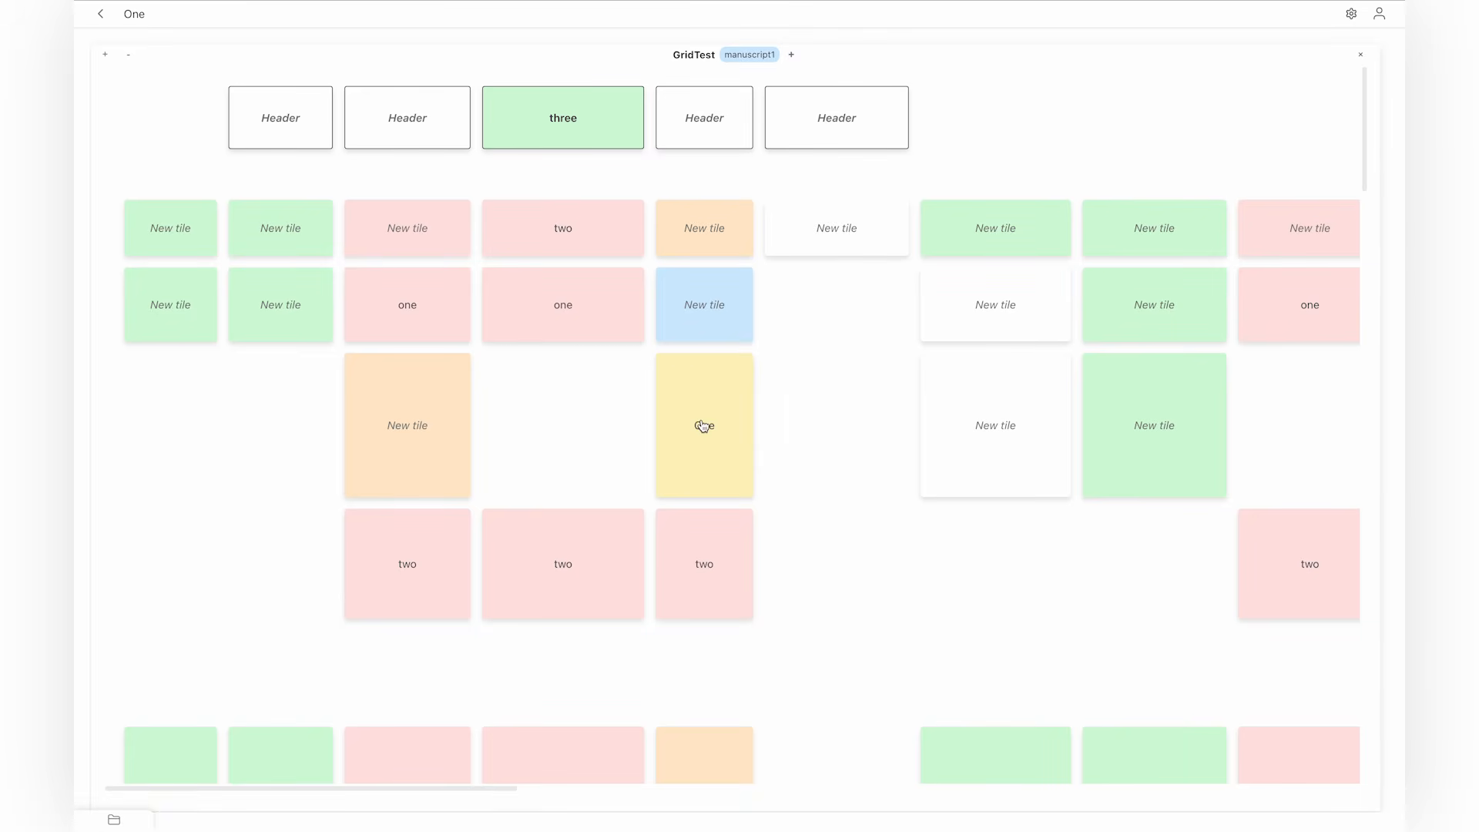
pyautogui.rightClick(703, 397)
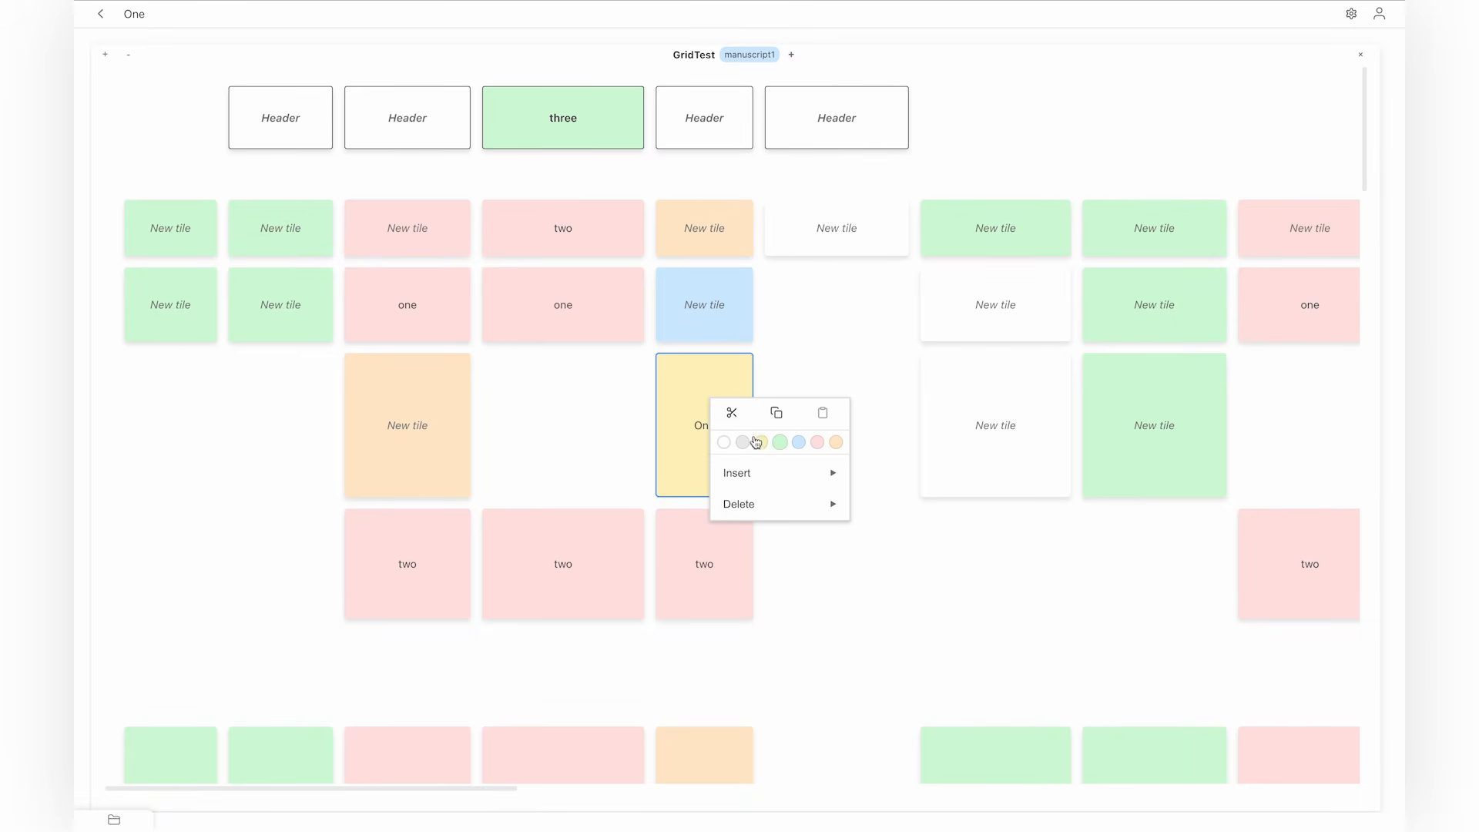
pyautogui.moveTo(783, 468)
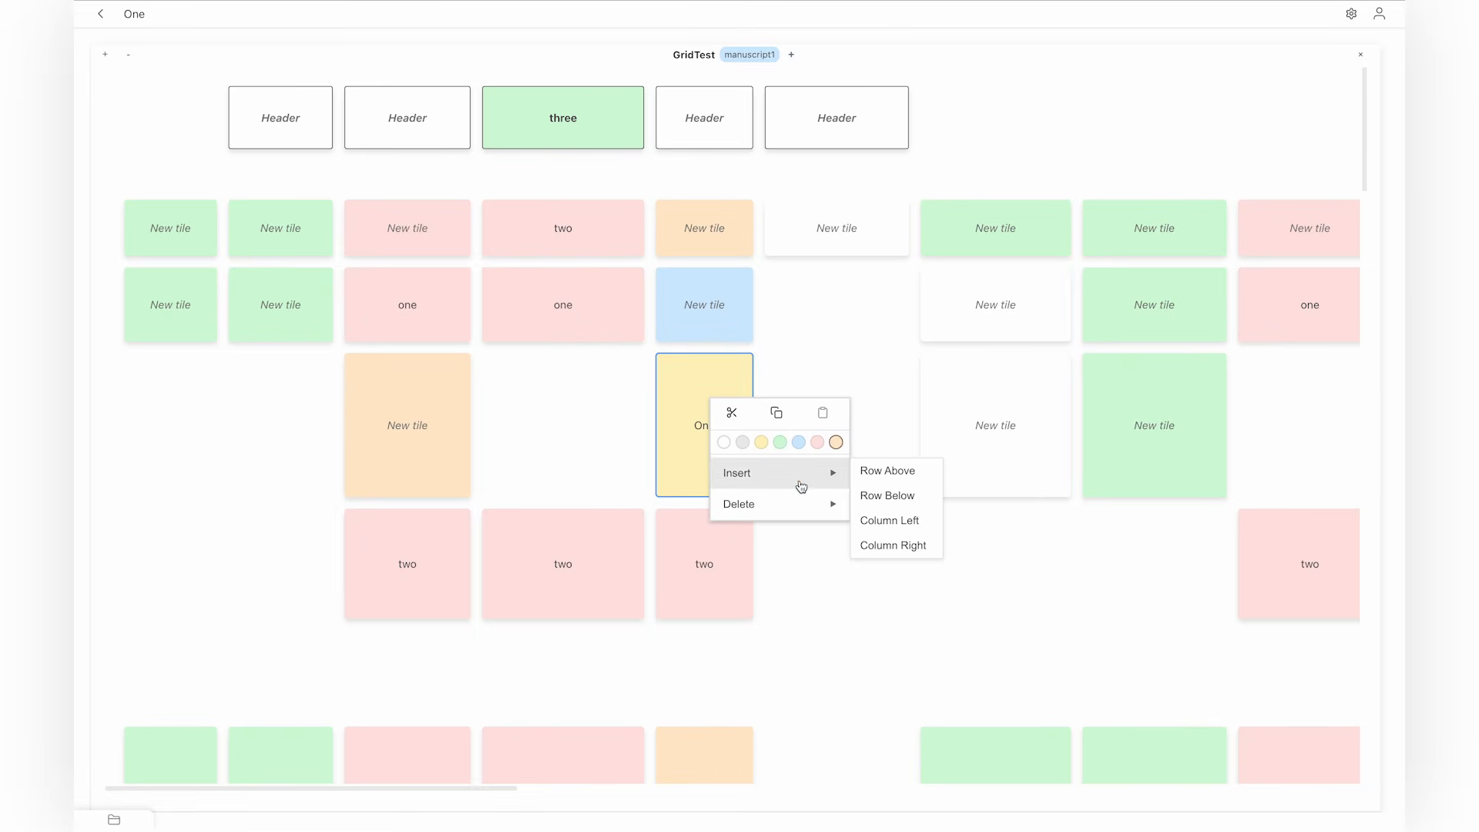
pyautogui.click(724, 378)
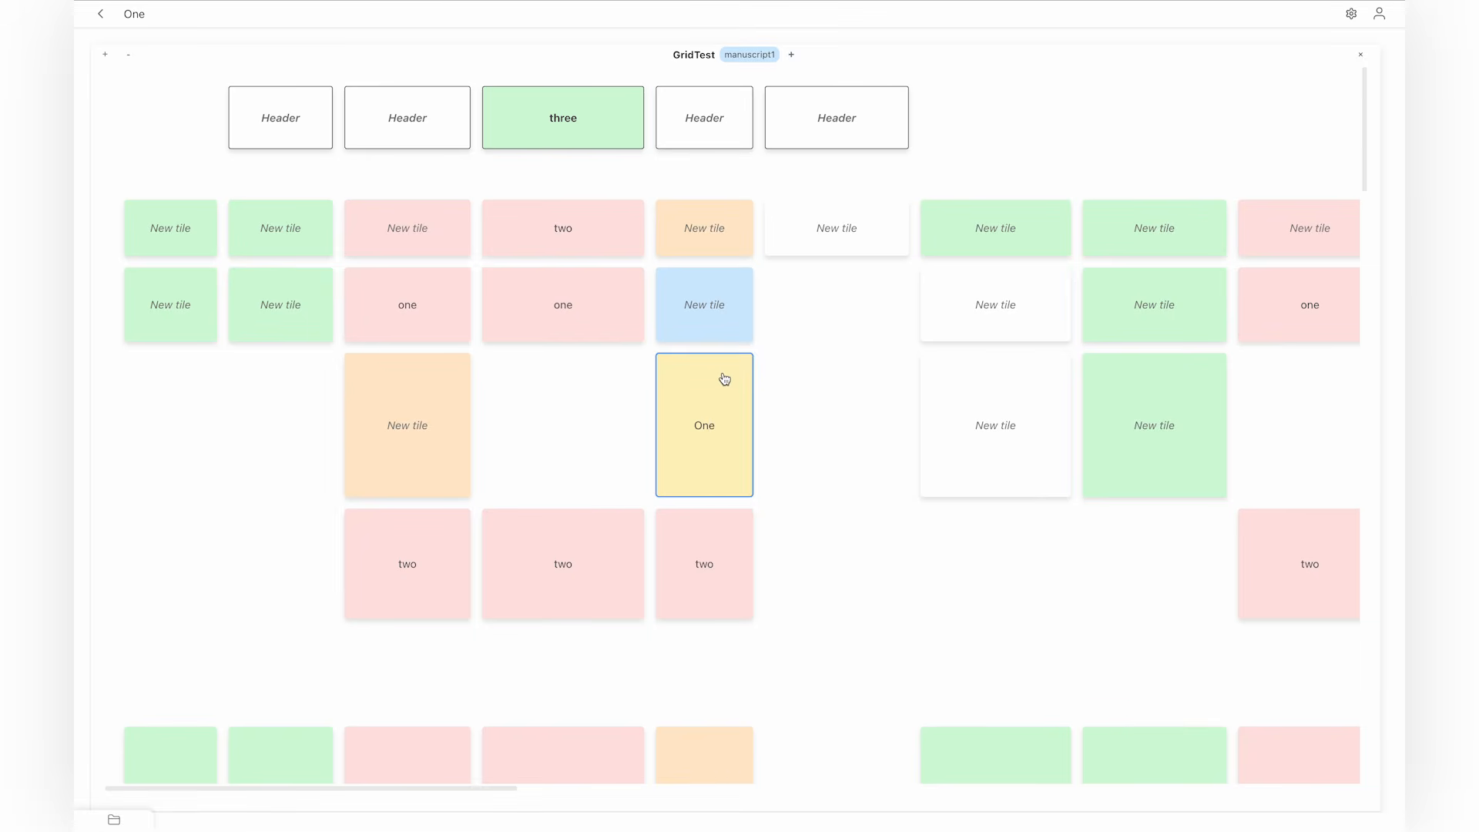
# Move the yellow One tile one column right, the orange tile directly above it, and the blue tile to the second column's fourth row.
pyautogui.moveTo(725, 434); pyautogui.dragTo(854, 440)
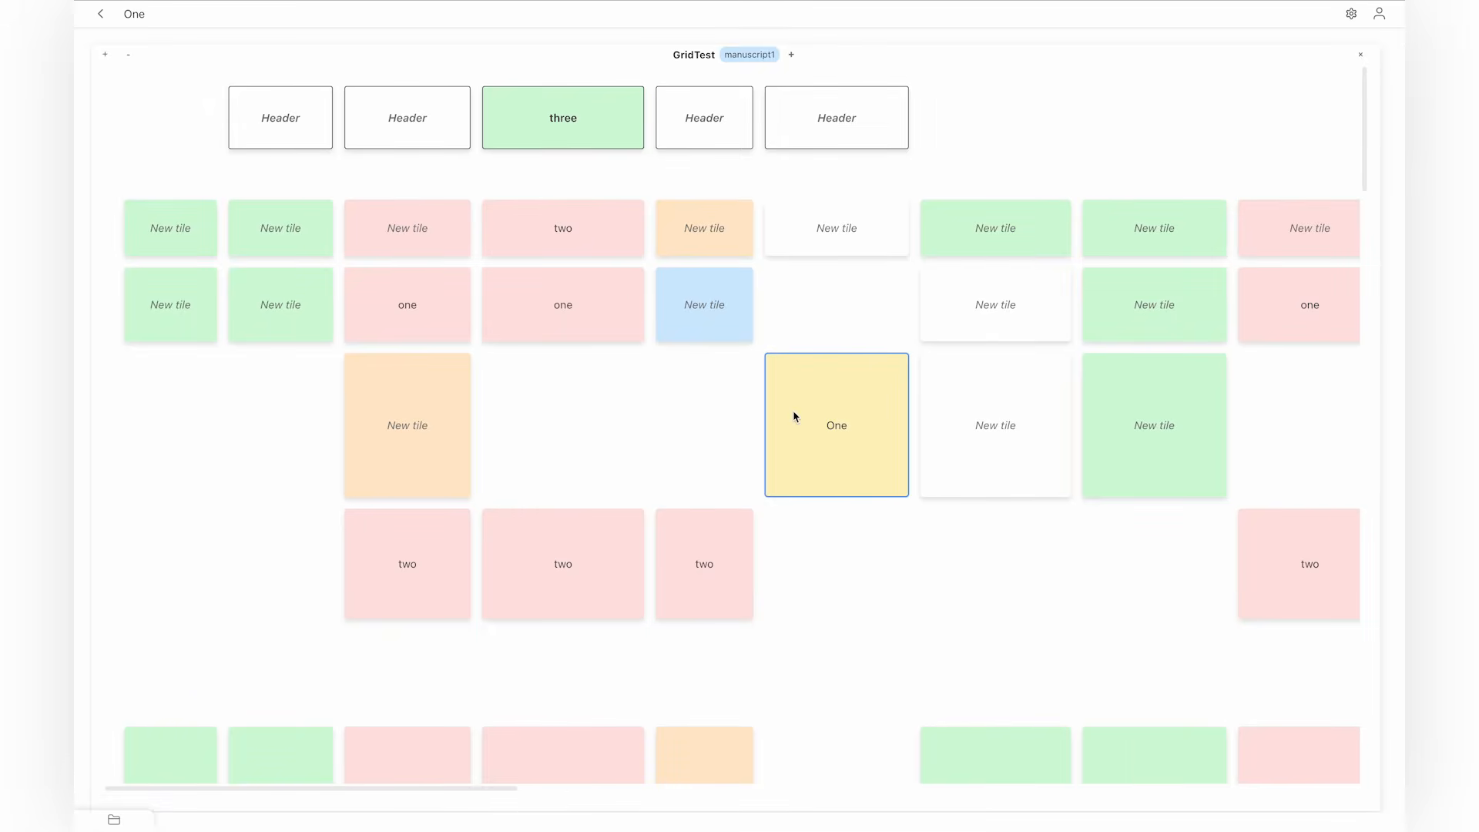
pyautogui.click(713, 225)
pyautogui.click(705, 315)
pyautogui.moveTo(705, 315); pyautogui.dragTo(281, 599)
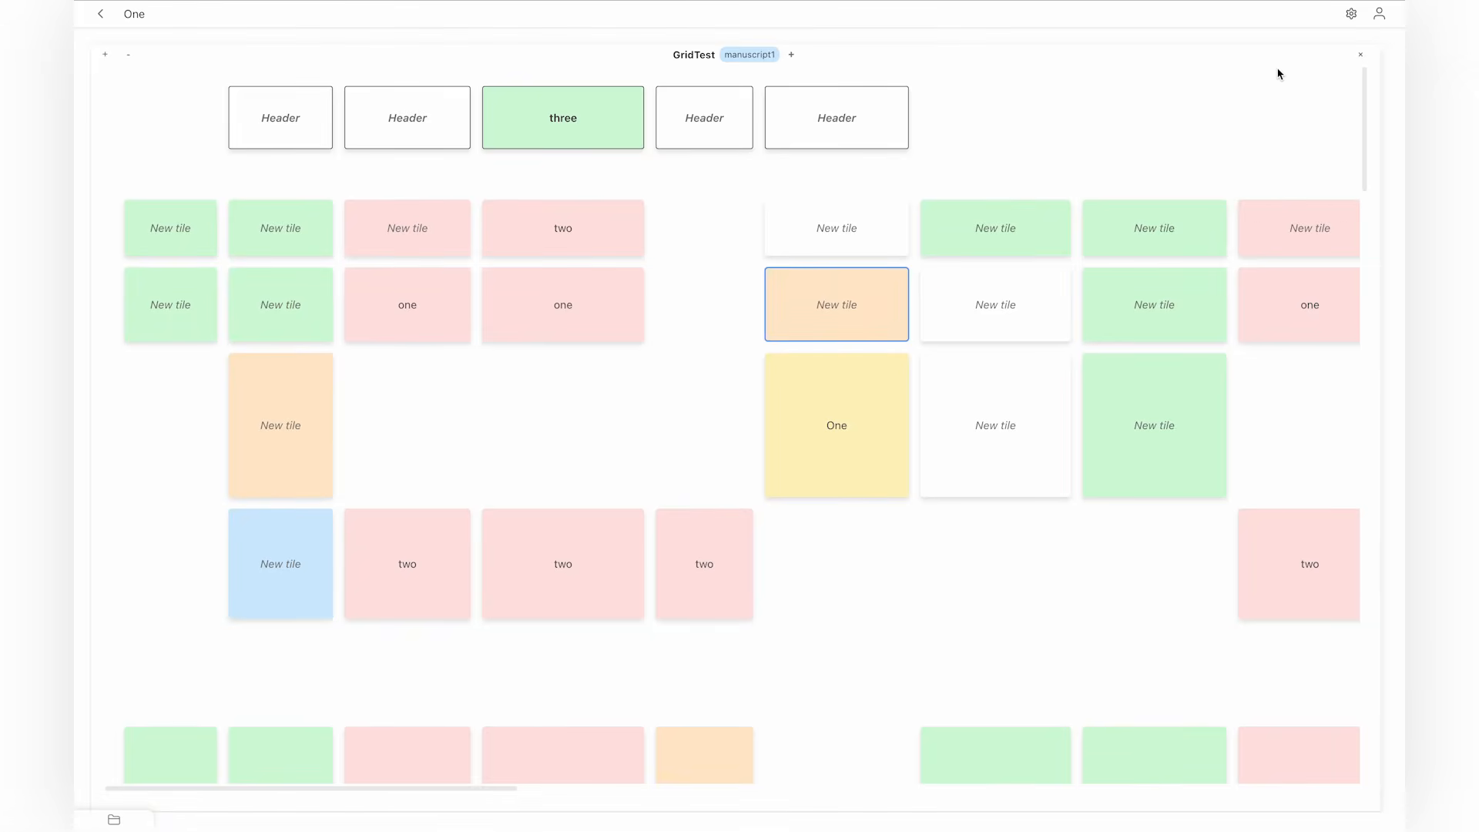
# Close GridTest, and strike through "on any map for at least a hundred years" in the first paragraph of Chapter 1 Draft.
pyautogui.click(1360, 54)
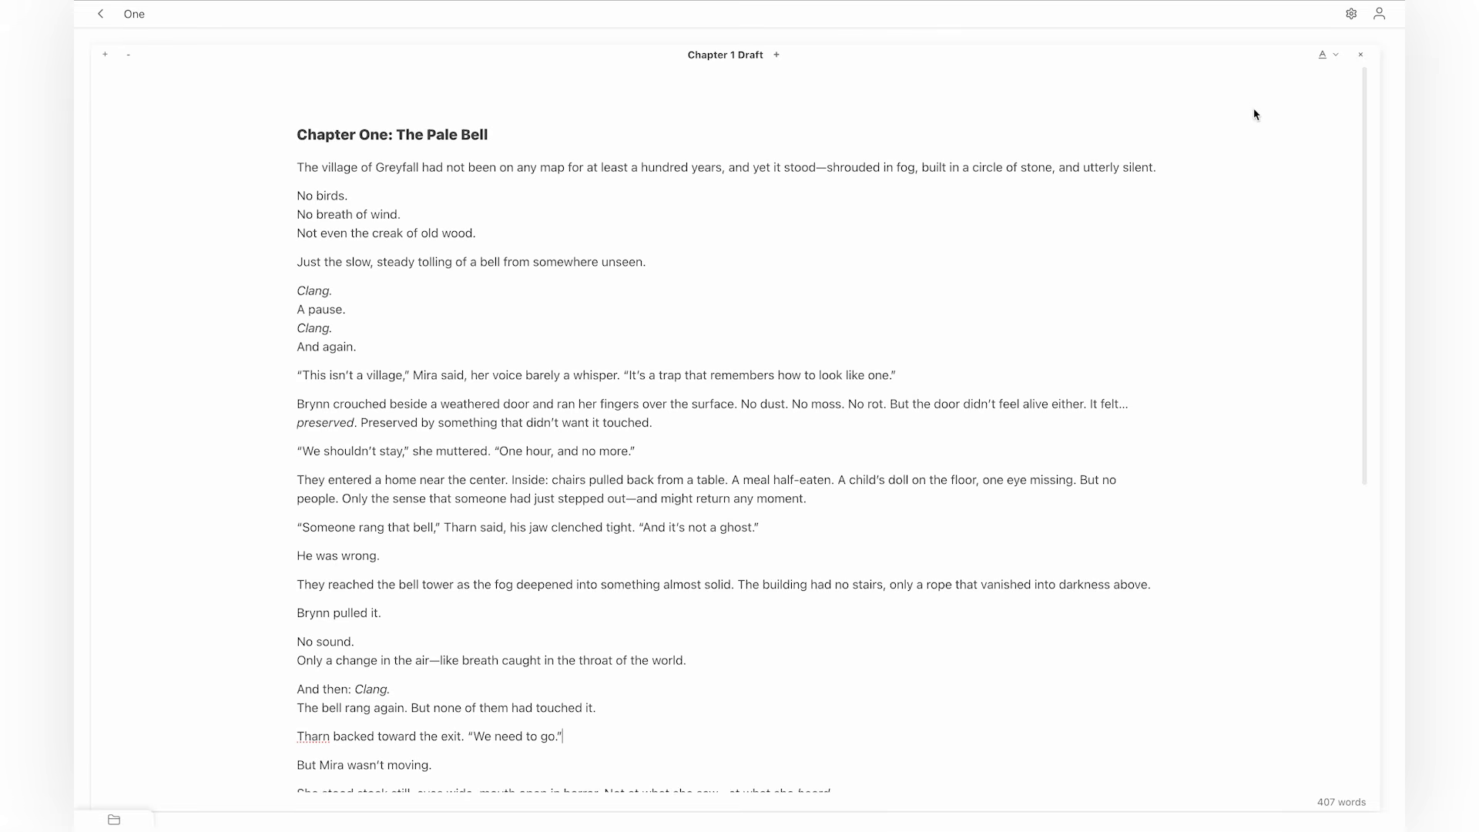
pyautogui.click(1331, 56)
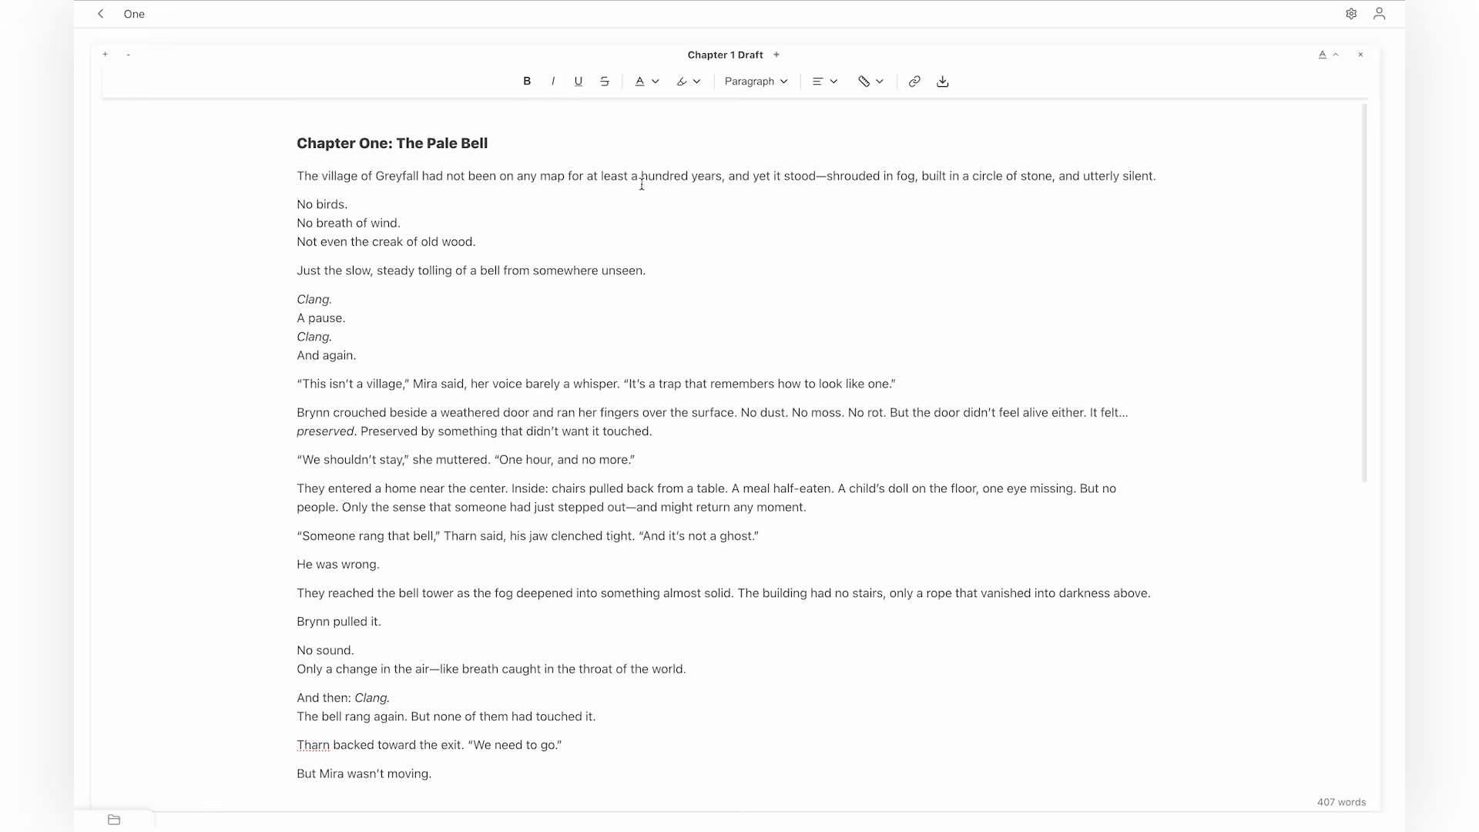
pyautogui.moveTo(723, 177); pyautogui.dragTo(496, 177)
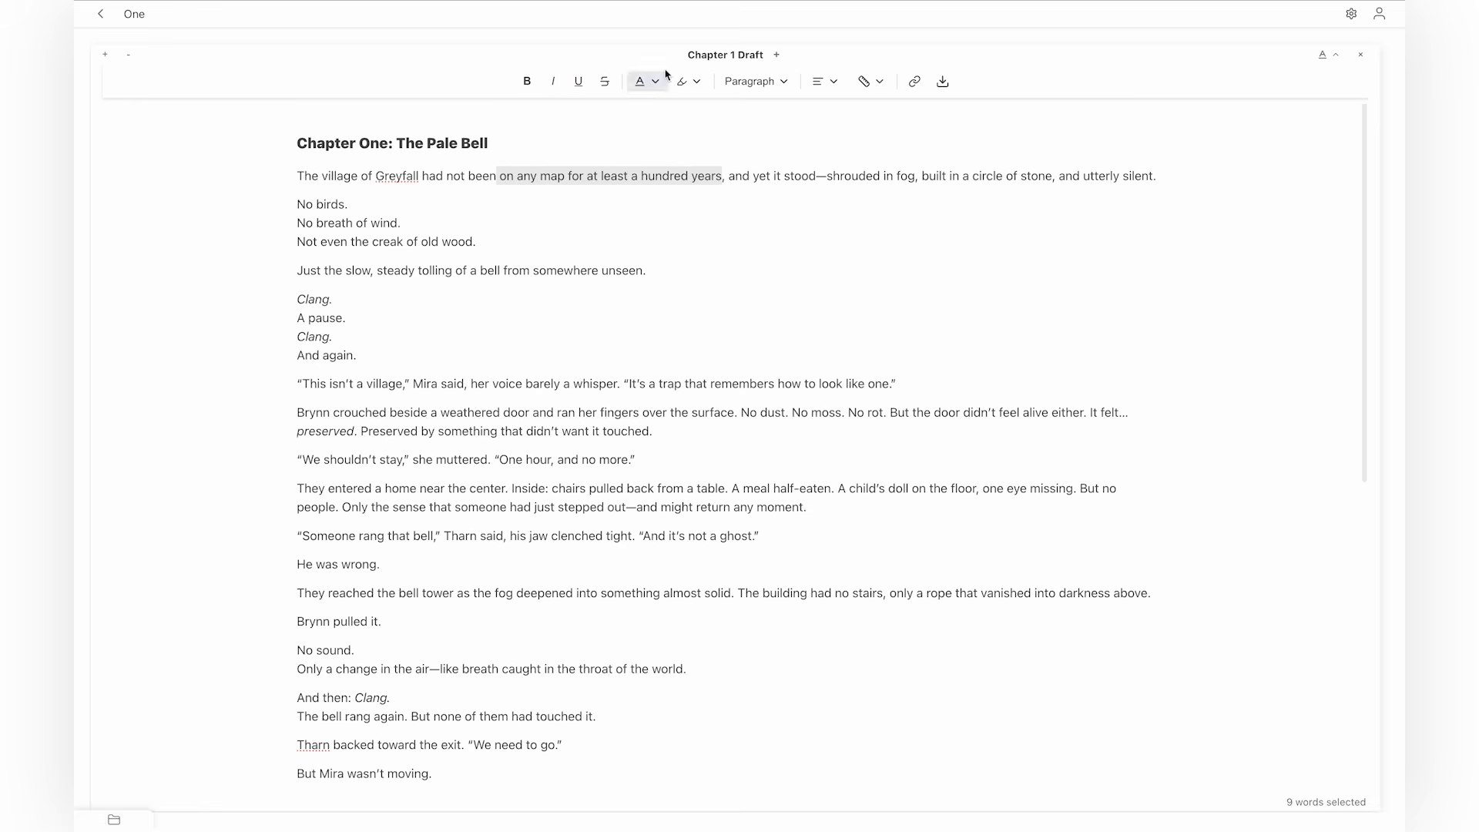
pyautogui.click(605, 82)
pyautogui.click(587, 215)
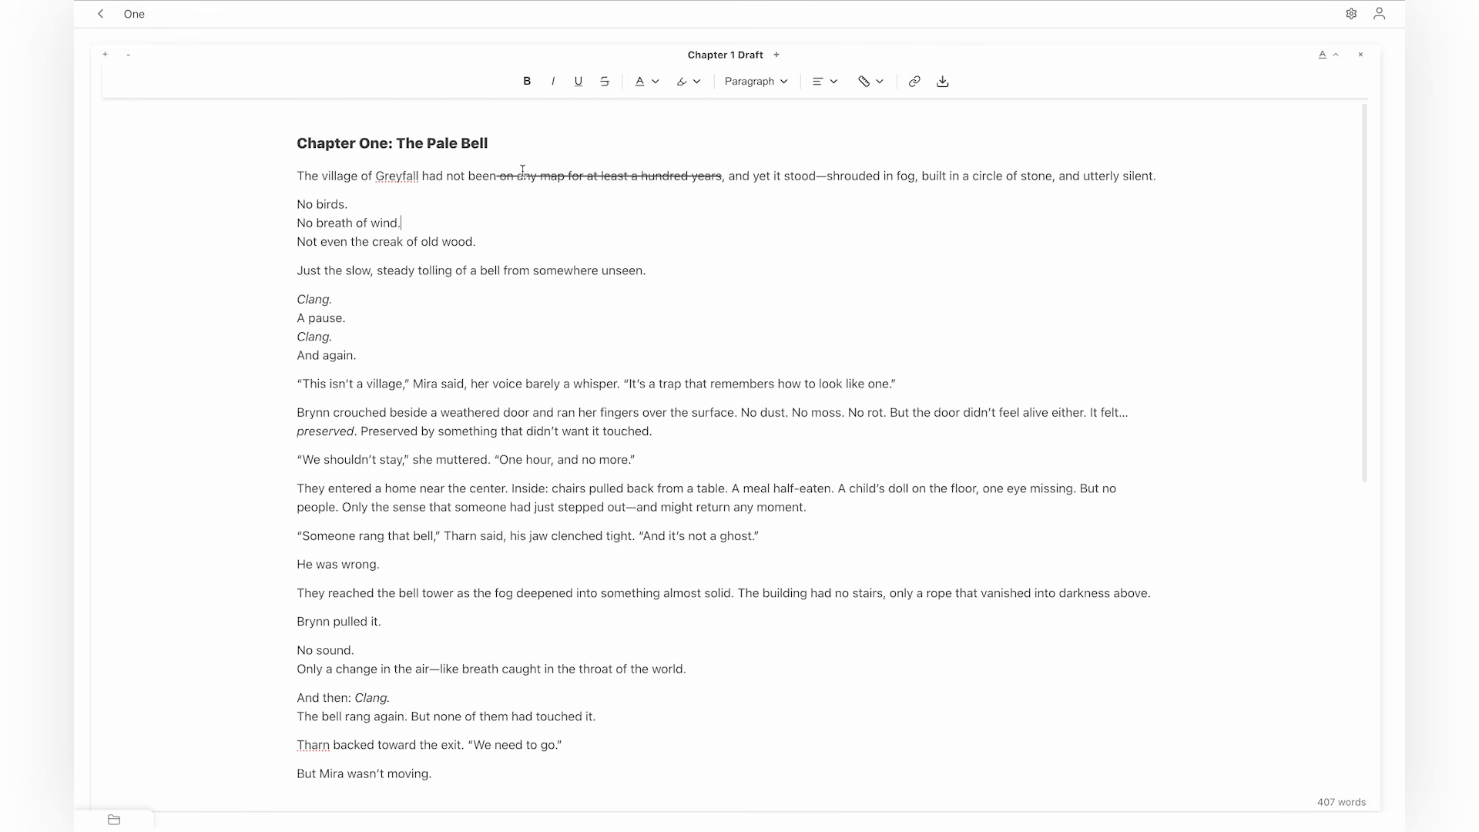
# Indent the chapter's first paragraph and remove the indent, twice.
pyautogui.click(497, 175)
pyautogui.click(793, 192)
pyautogui.click(715, 176)
pyautogui.click(297, 175)
pyautogui.press('Tab')
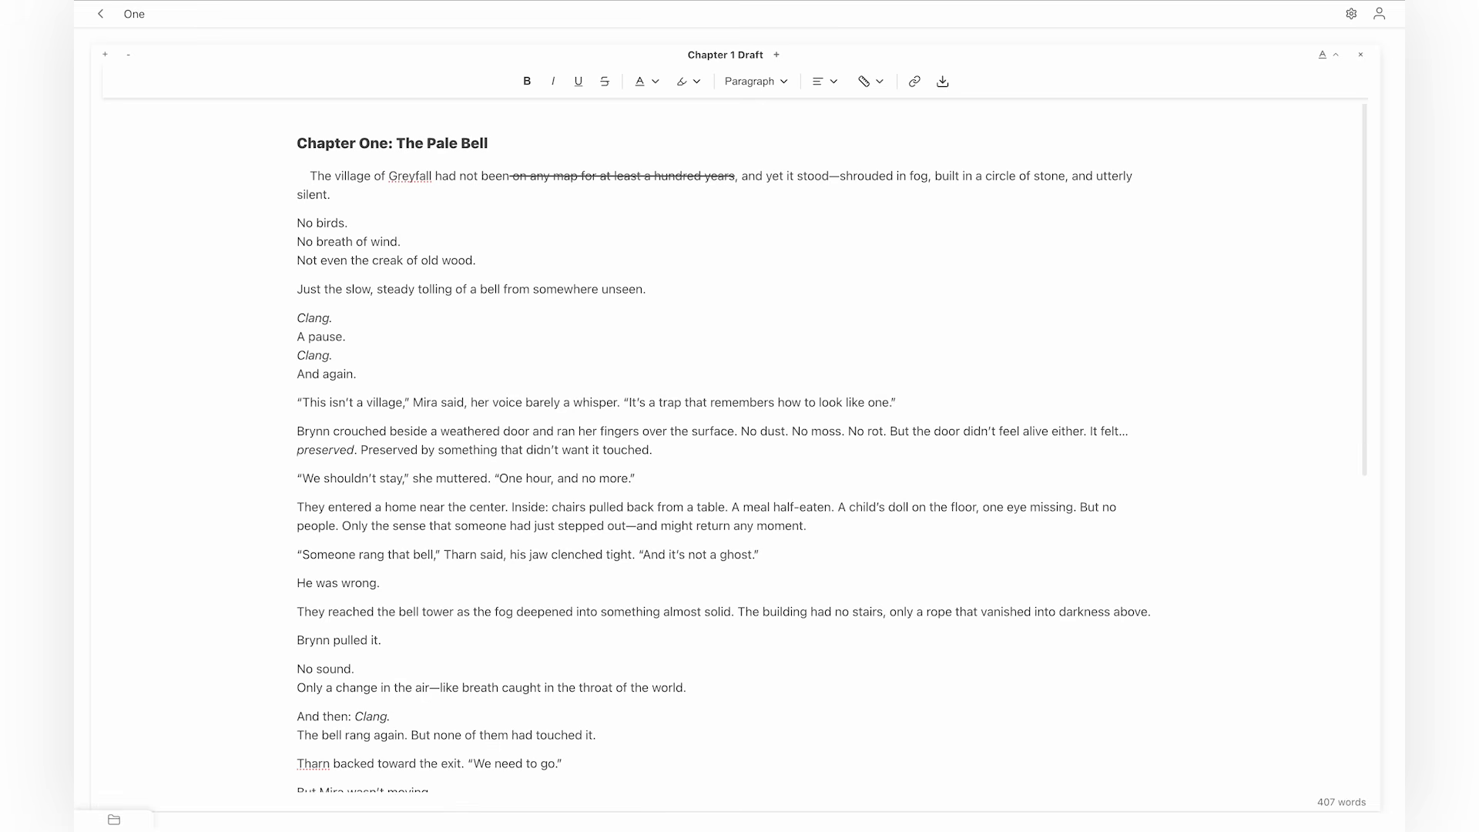
pyautogui.press('BackSpace')
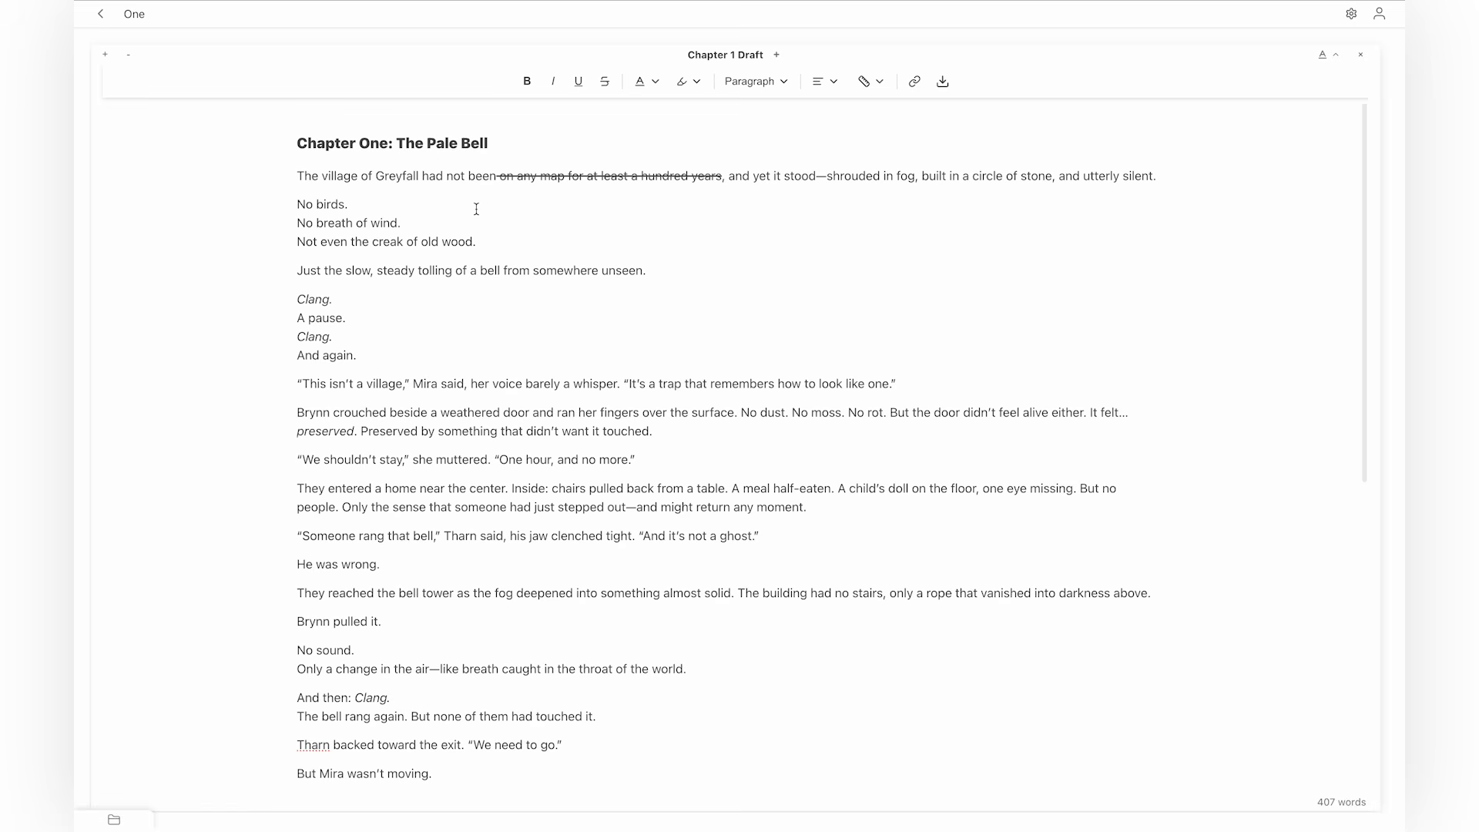
pyautogui.press('Tab')
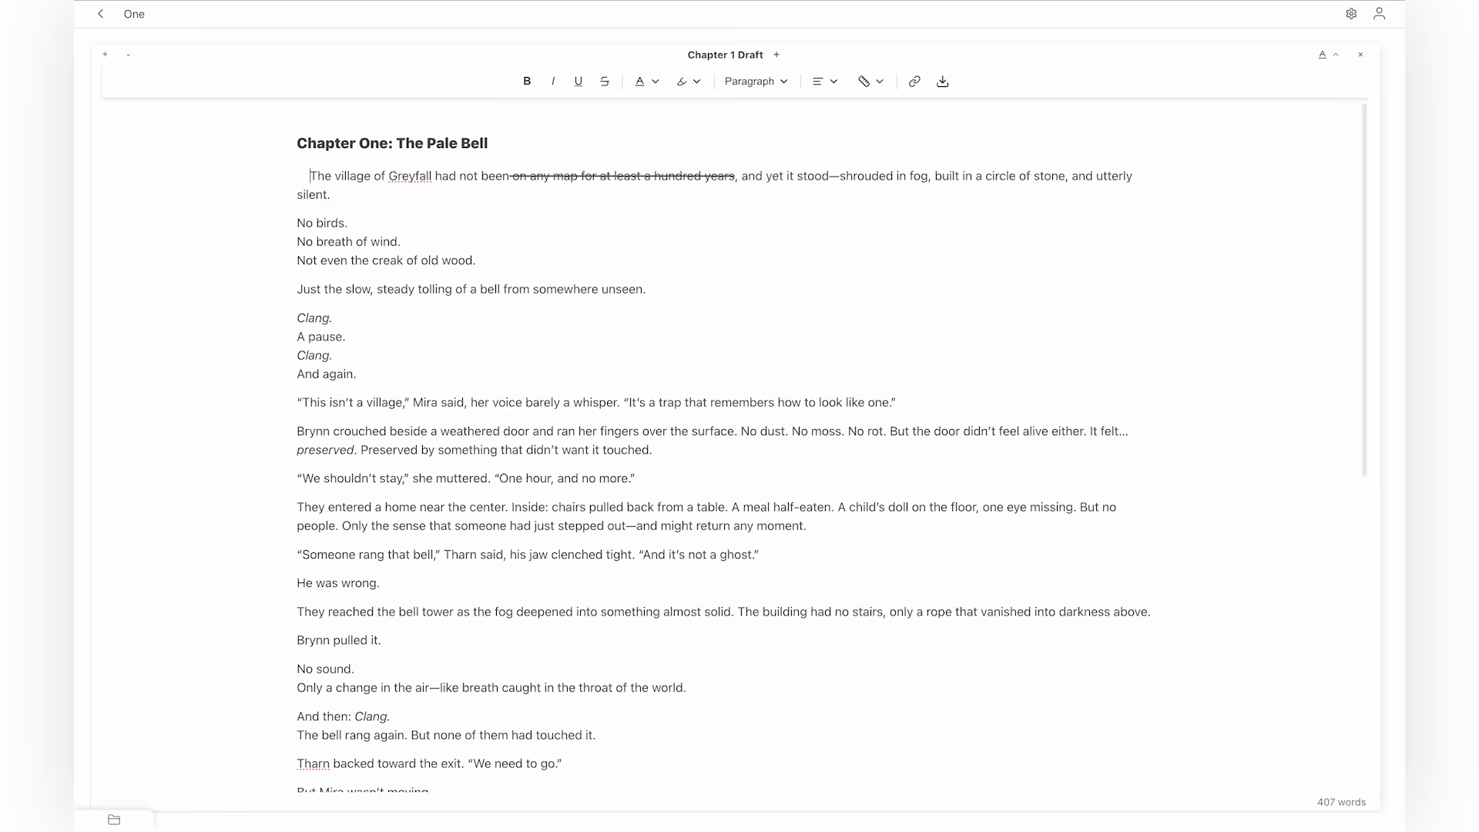
pyautogui.press('BackSpace')
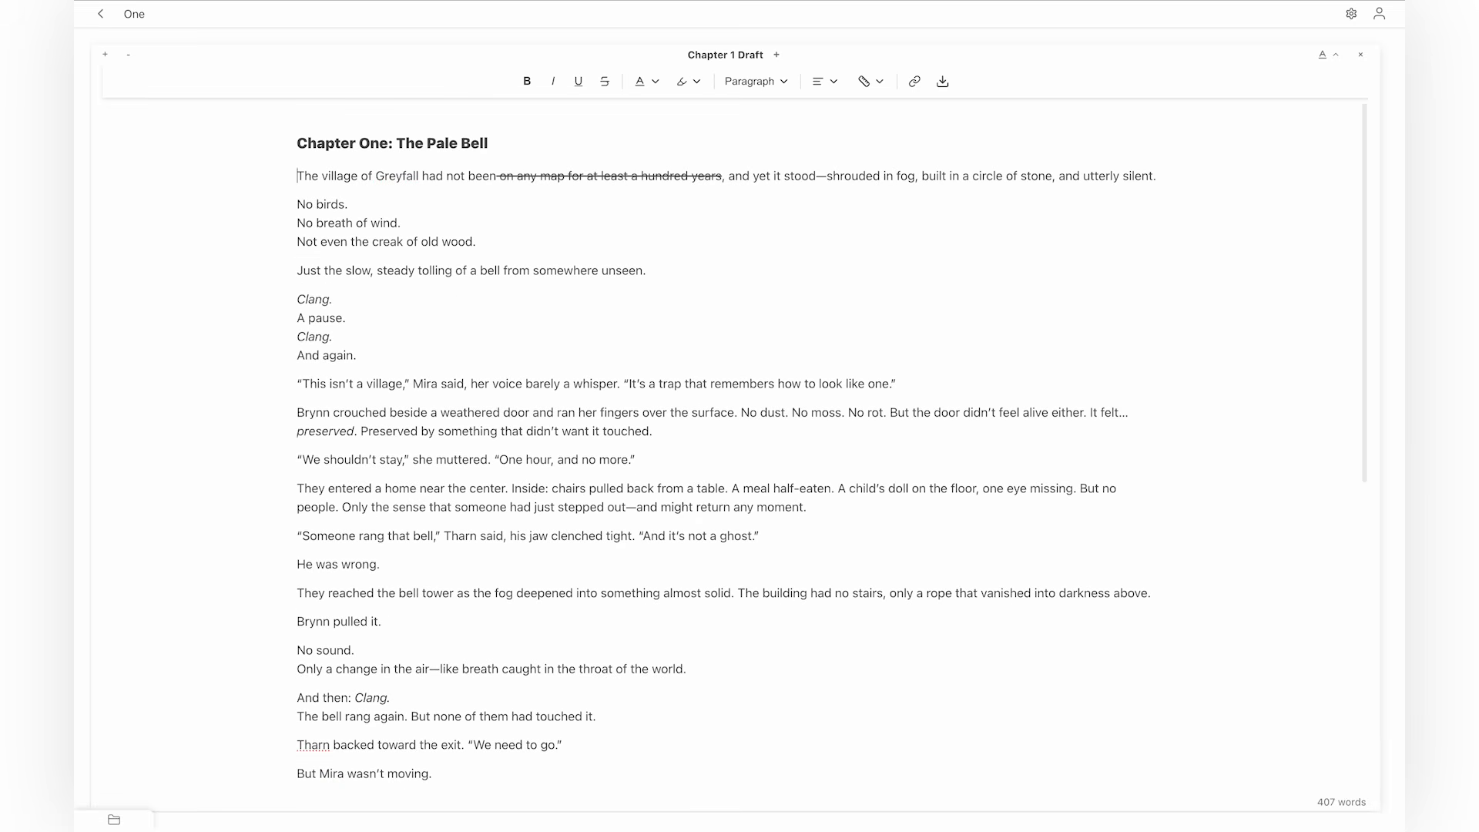
# Look over the available paragraph styles, from the headings and lists to Quote.
pyautogui.click(745, 88)
pyautogui.click(744, 90)
pyautogui.click(756, 82)
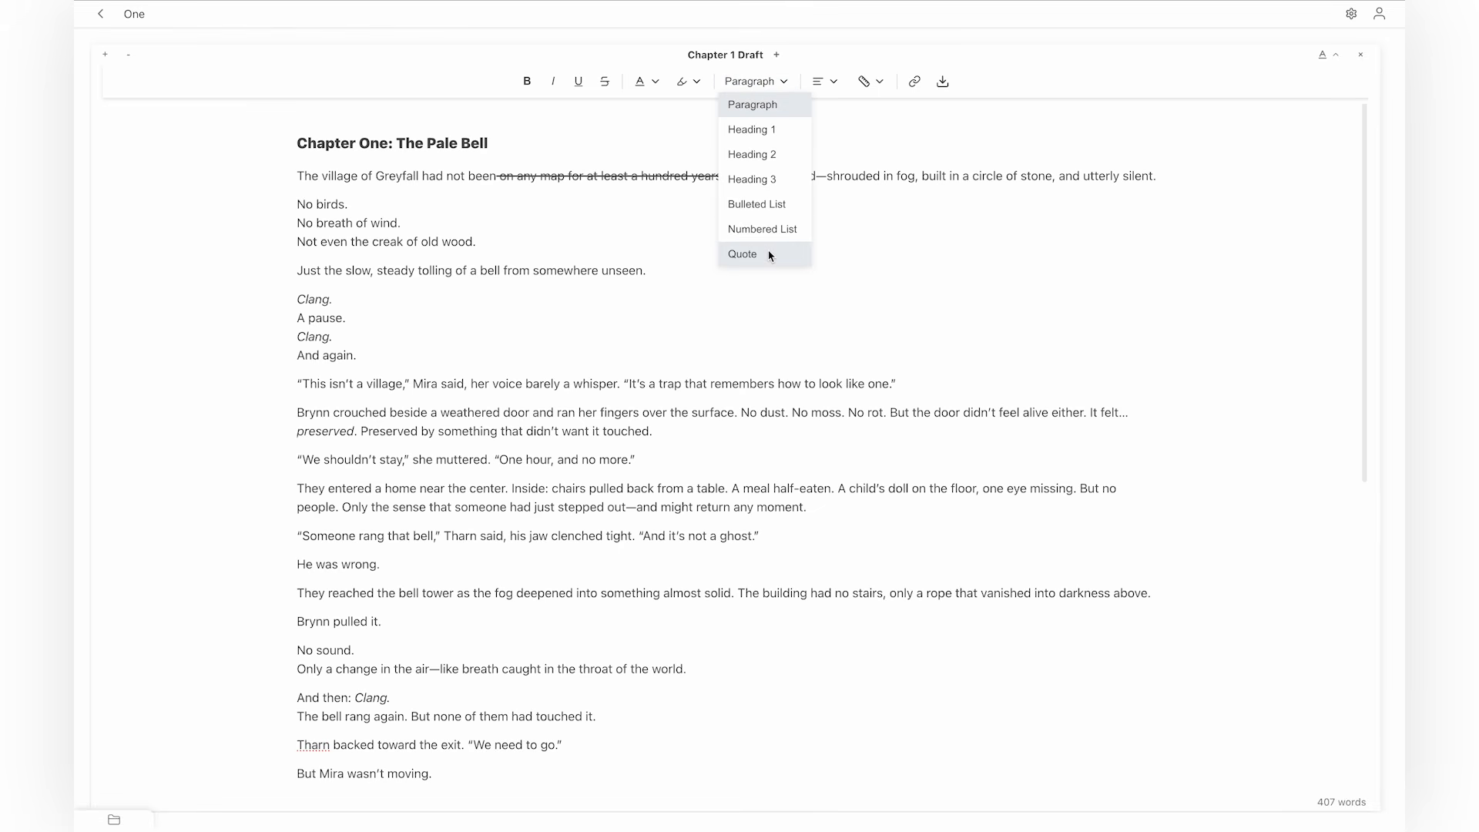
# Apply the Quote style to the "Just the slow, steady tolling of a bell" line and undo it.
pyautogui.click(300, 270)
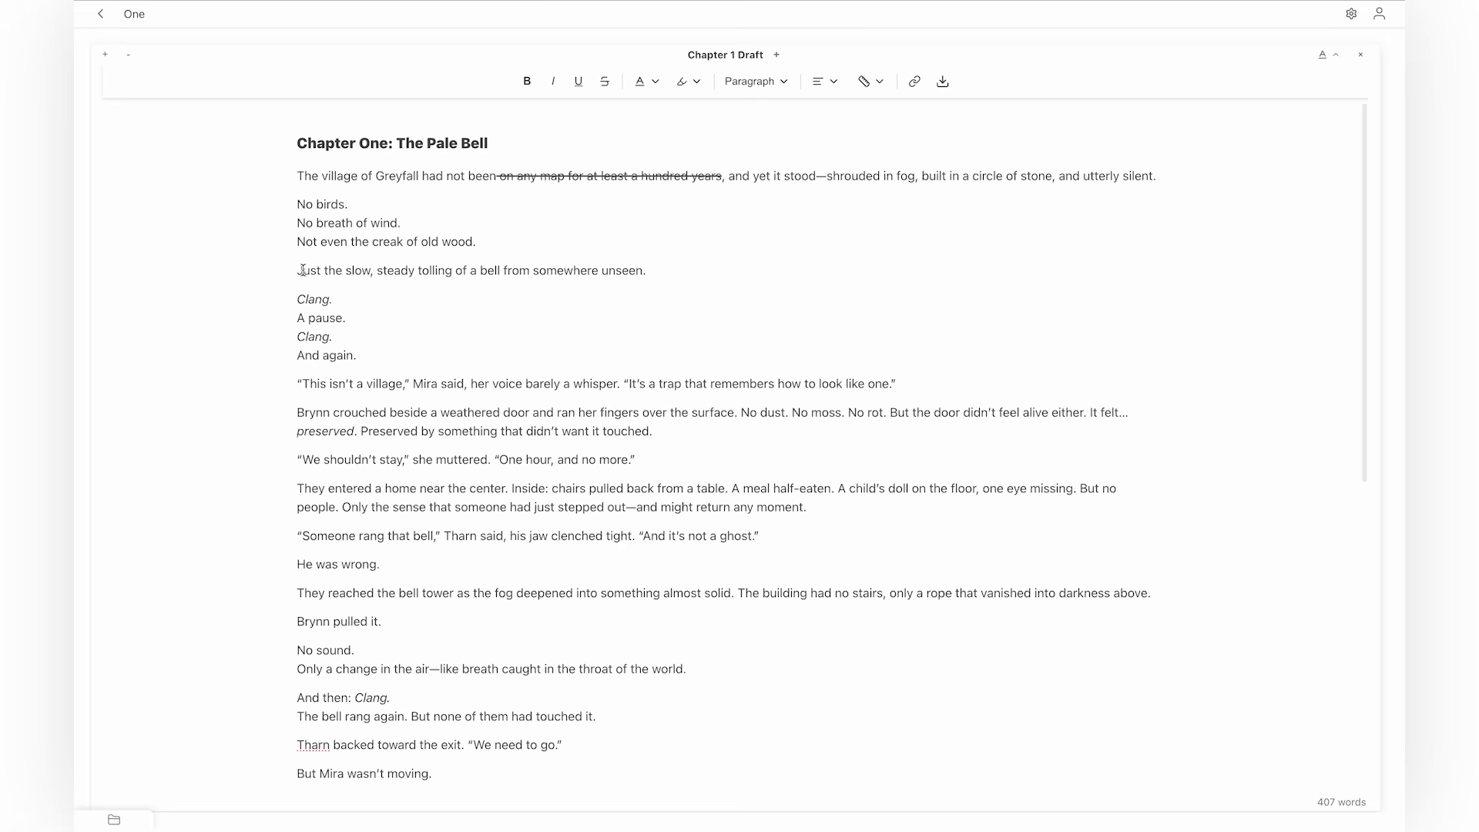
pyautogui.doubleClick(532, 270)
pyautogui.click(302, 270)
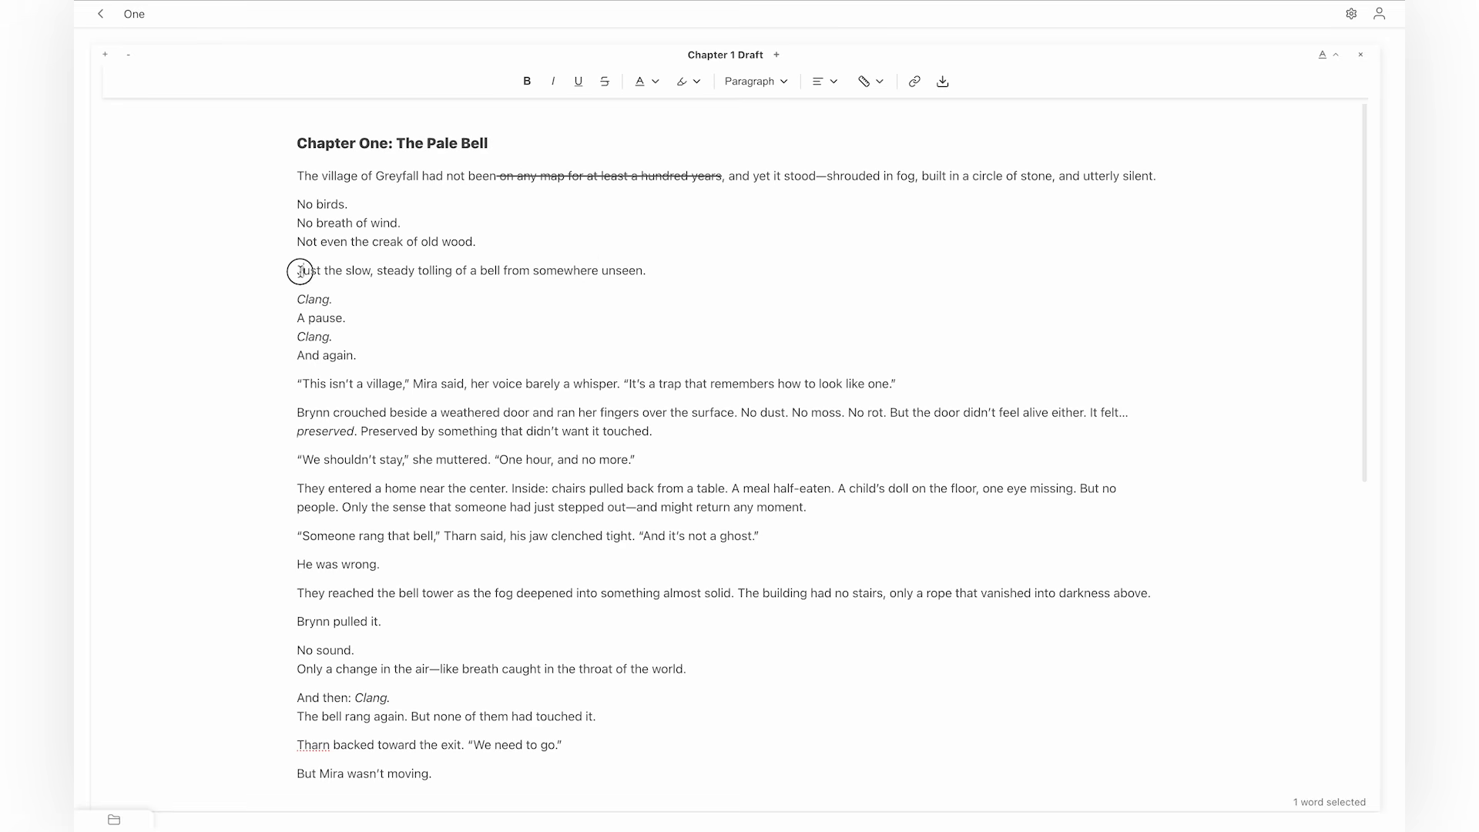
pyautogui.click(744, 91)
pyautogui.click(760, 255)
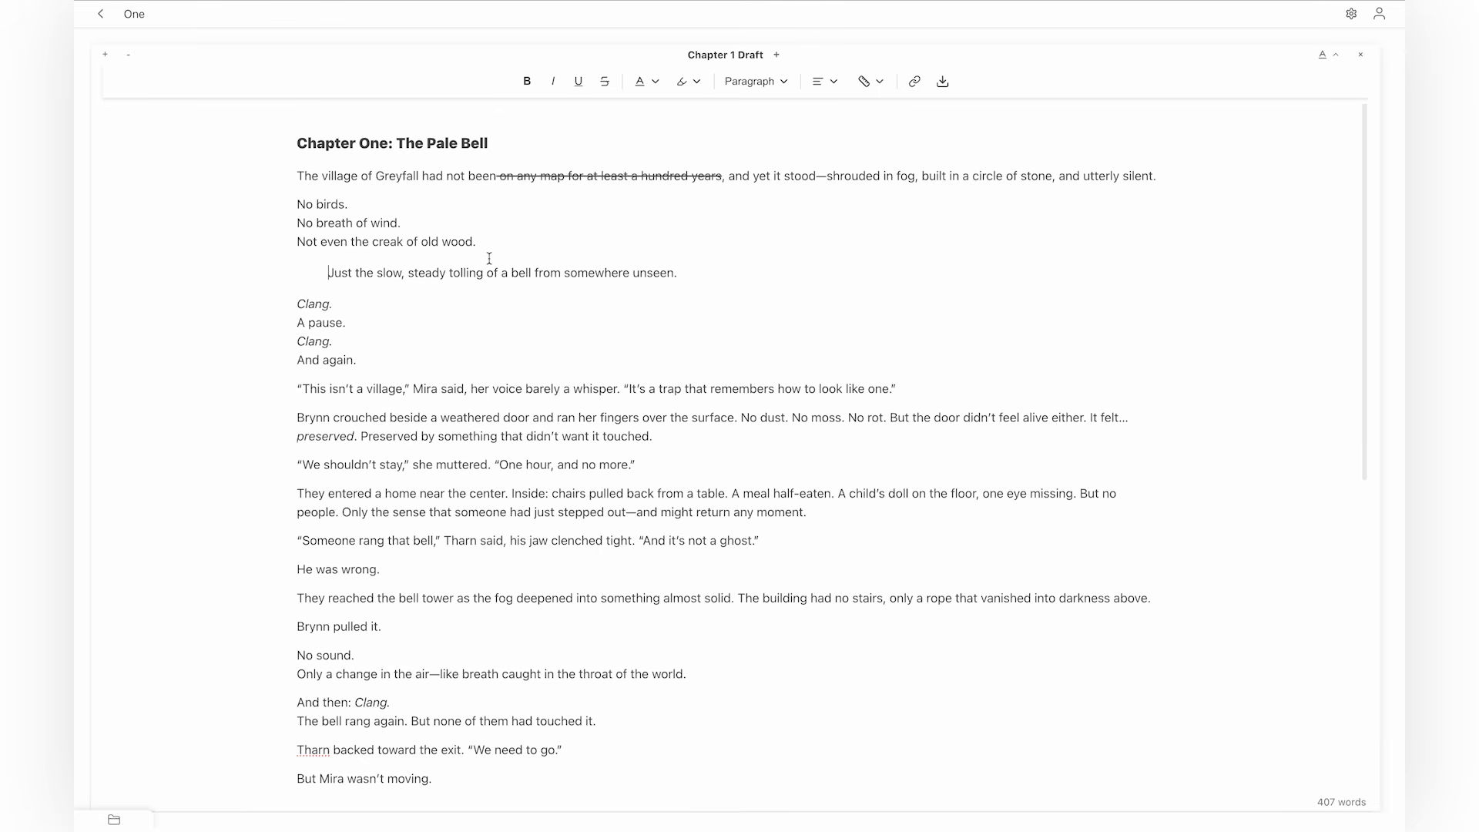
pyautogui.hotkey('ctrl', 'z')
pyautogui.click(666, 268)
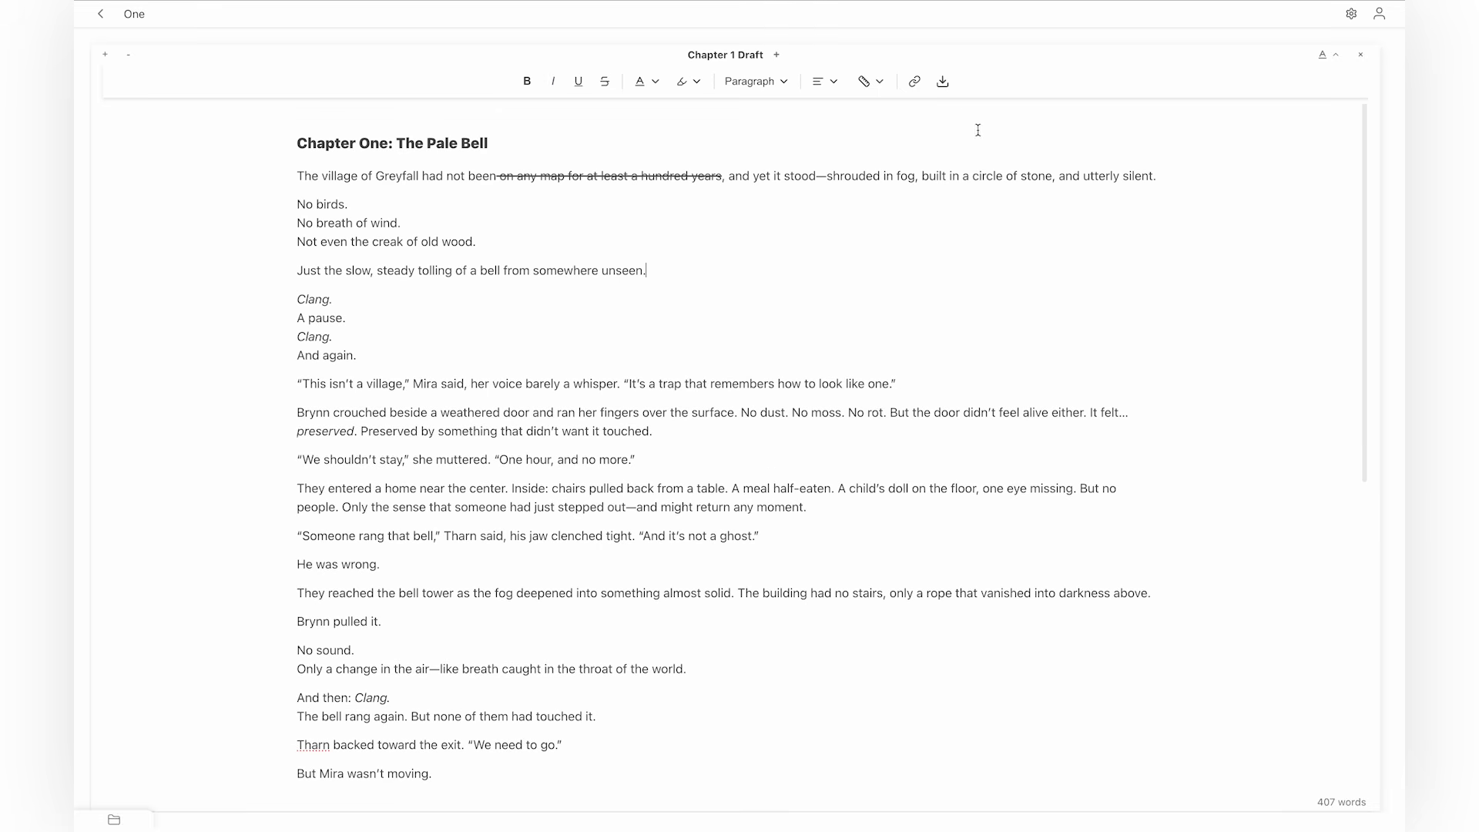
# Look over the file formats available for exporting Chapter 1 Draft.
pyautogui.click(943, 83)
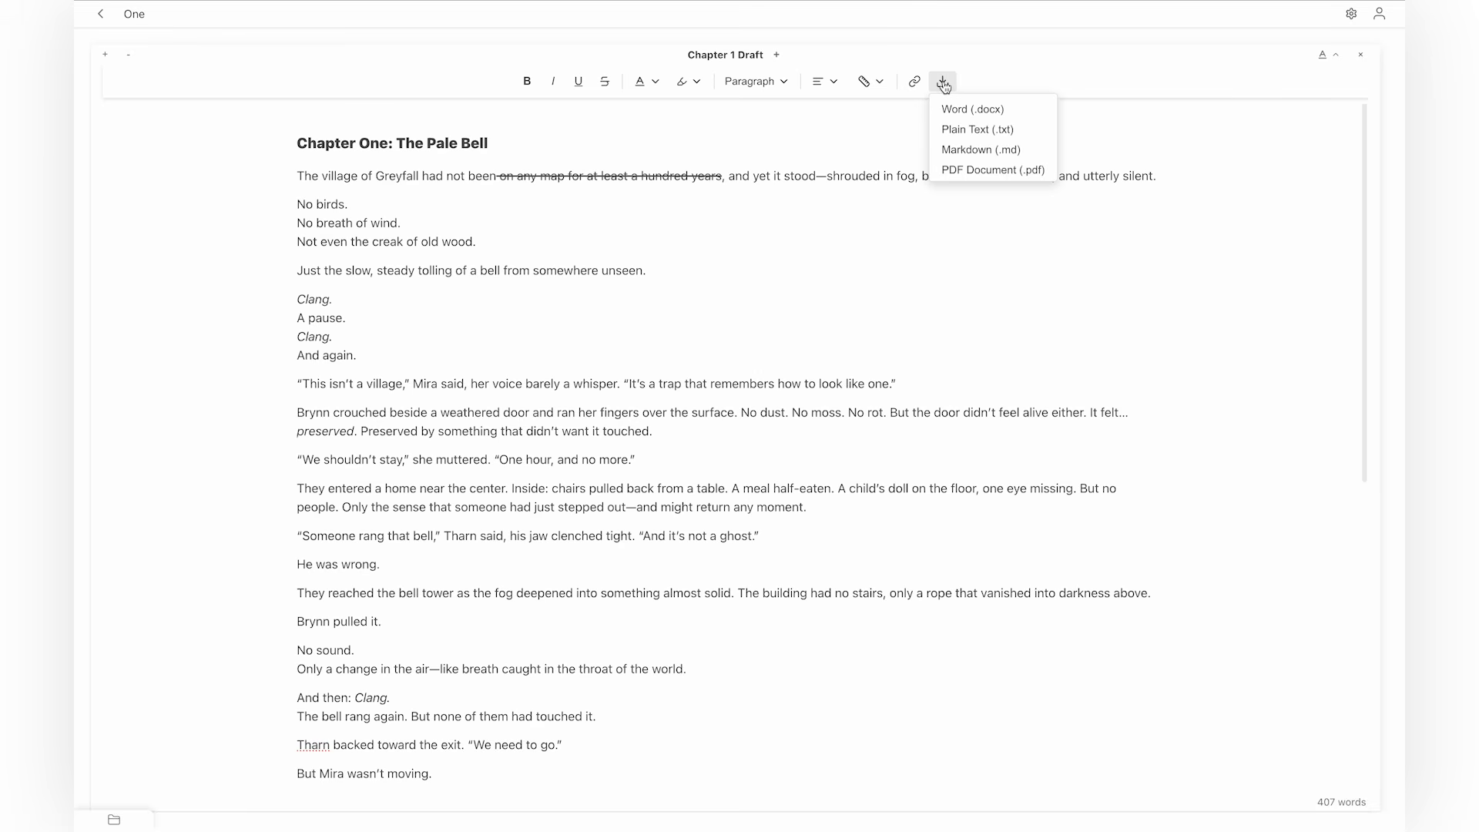
pyautogui.click(1028, 117)
pyautogui.click(541, 173)
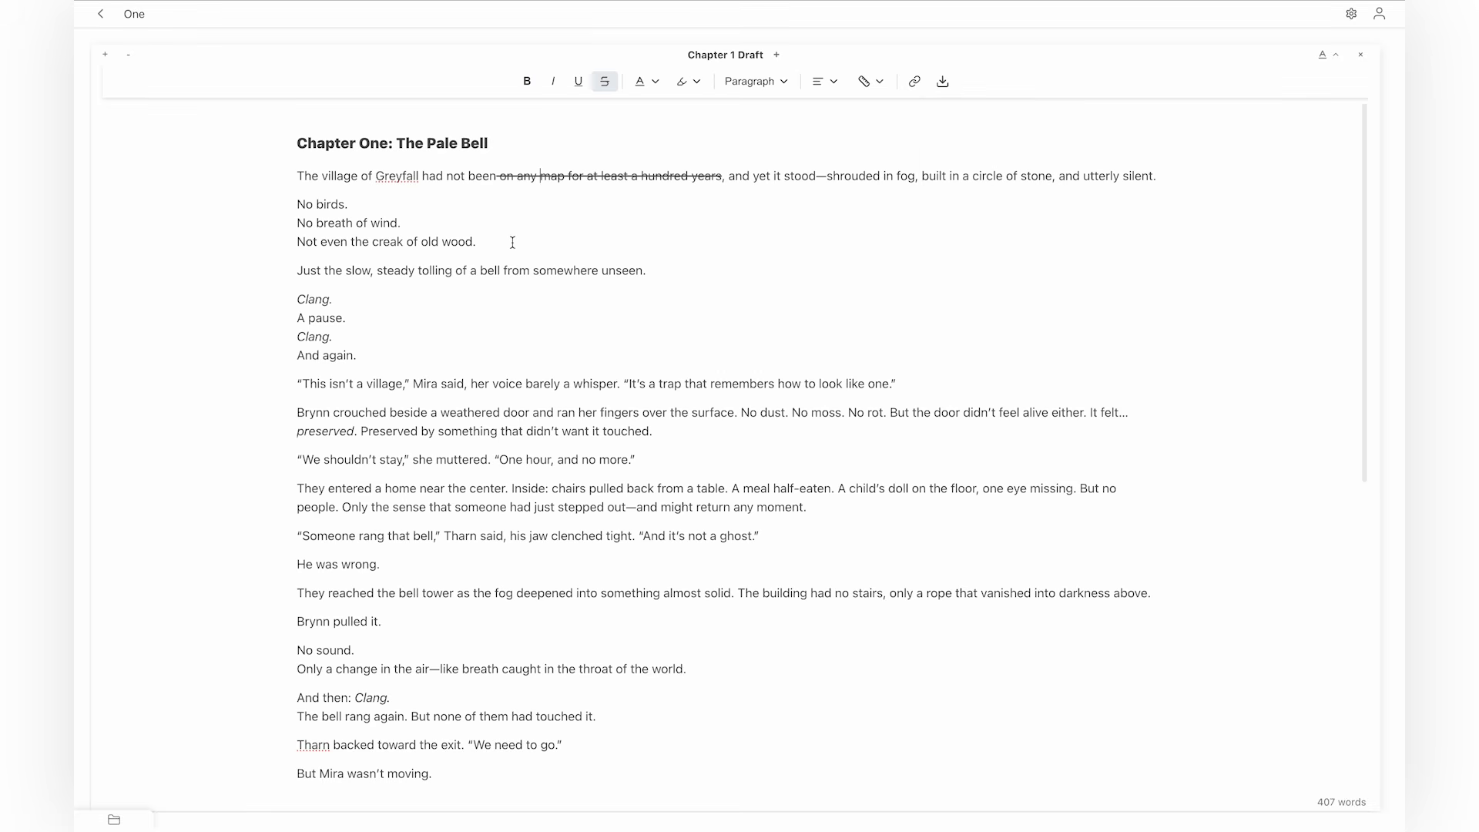
# Check the draft's total word count and the word counts of selected passages, such as Mira's "This isn't a village" line.
pyautogui.moveTo(1314, 802); pyautogui.dragTo(1372, 808)
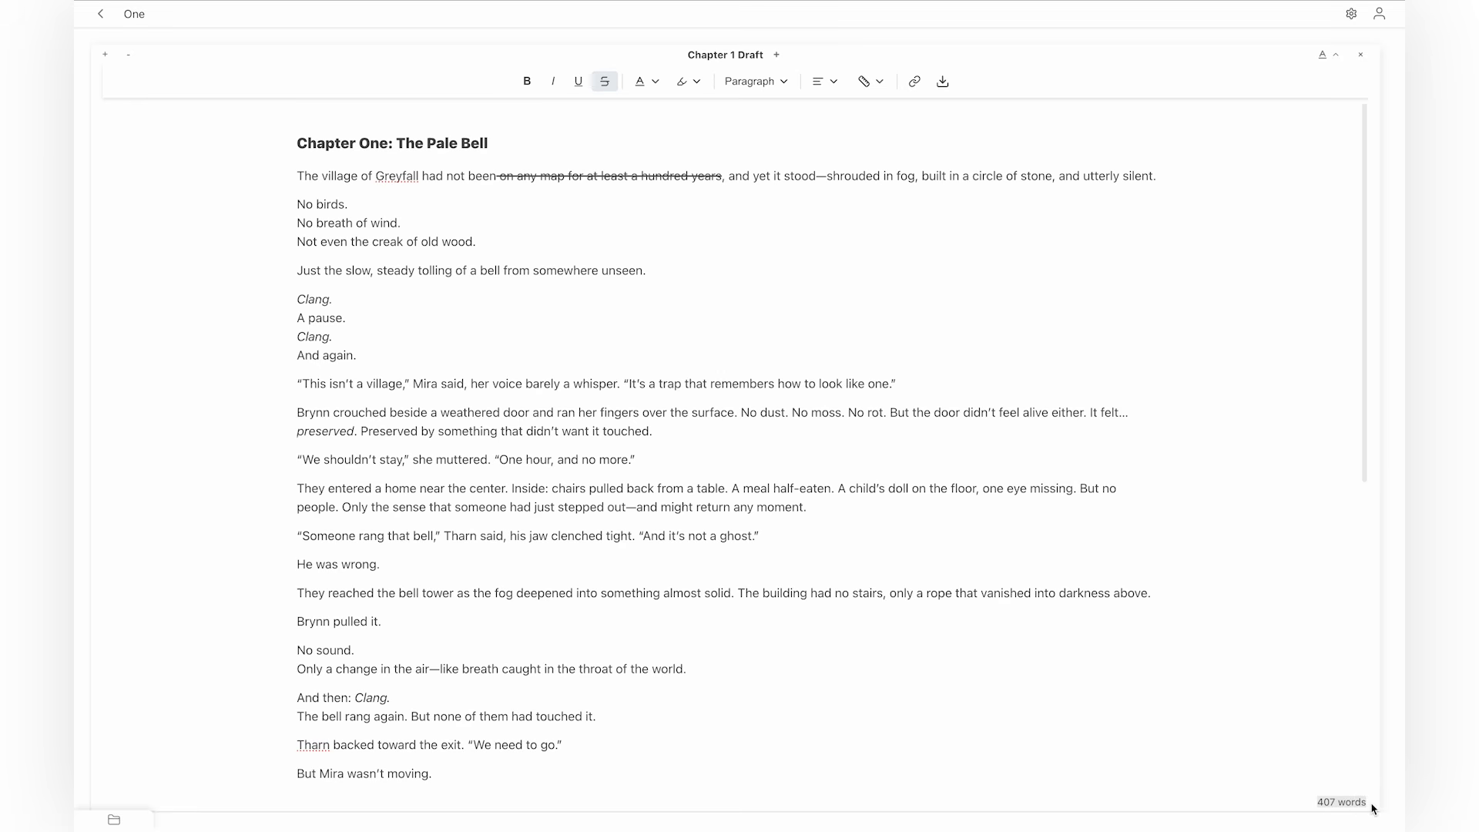
pyautogui.click(1315, 803)
pyautogui.click(692, 425)
pyautogui.moveTo(898, 384); pyautogui.dragTo(293, 382)
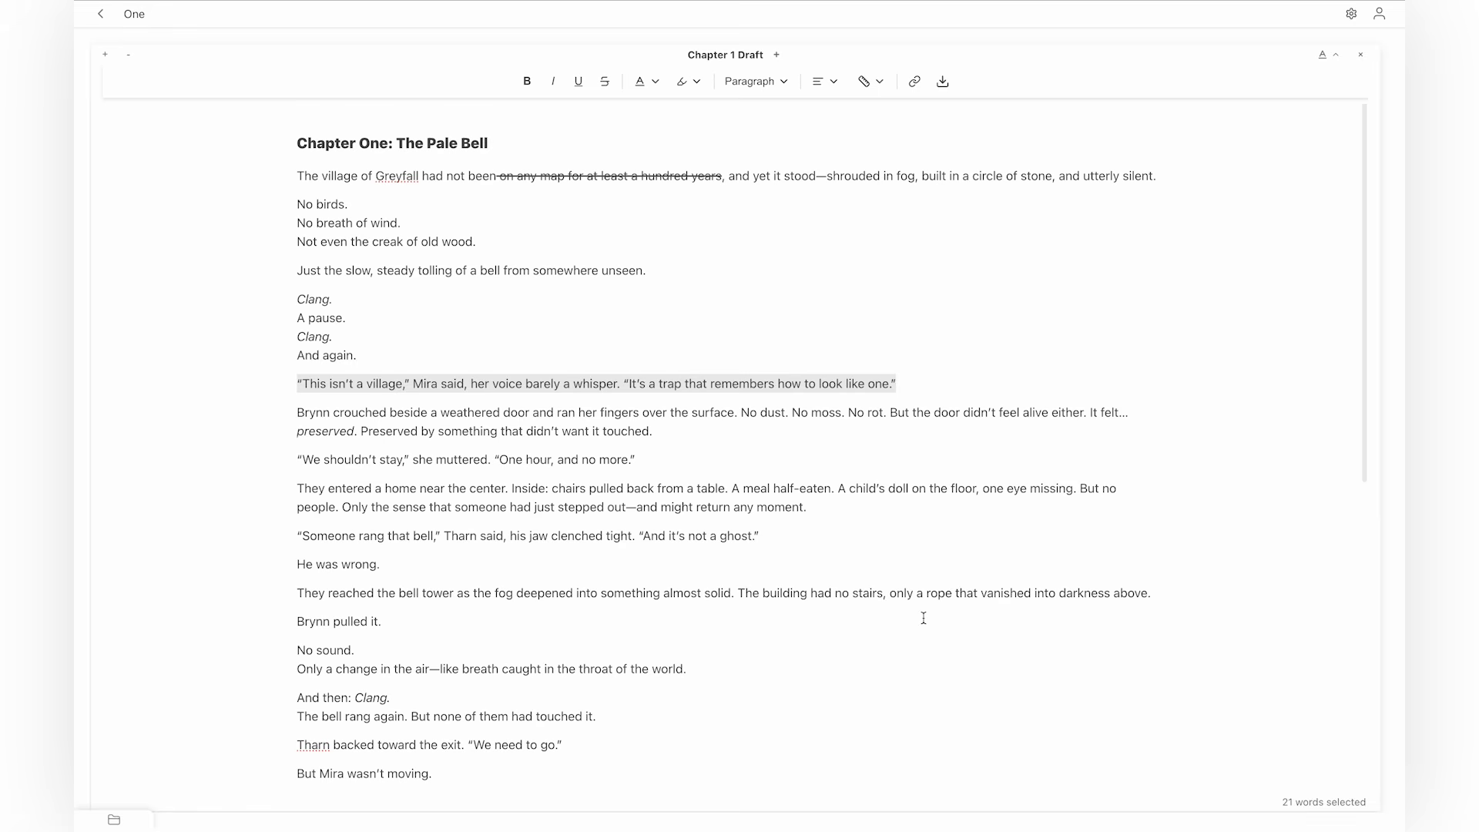
pyautogui.click(706, 619)
pyautogui.moveTo(706, 619); pyautogui.dragTo(362, 588)
pyautogui.moveTo(455, 570); pyautogui.dragTo(296, 425)
pyautogui.click(629, 535)
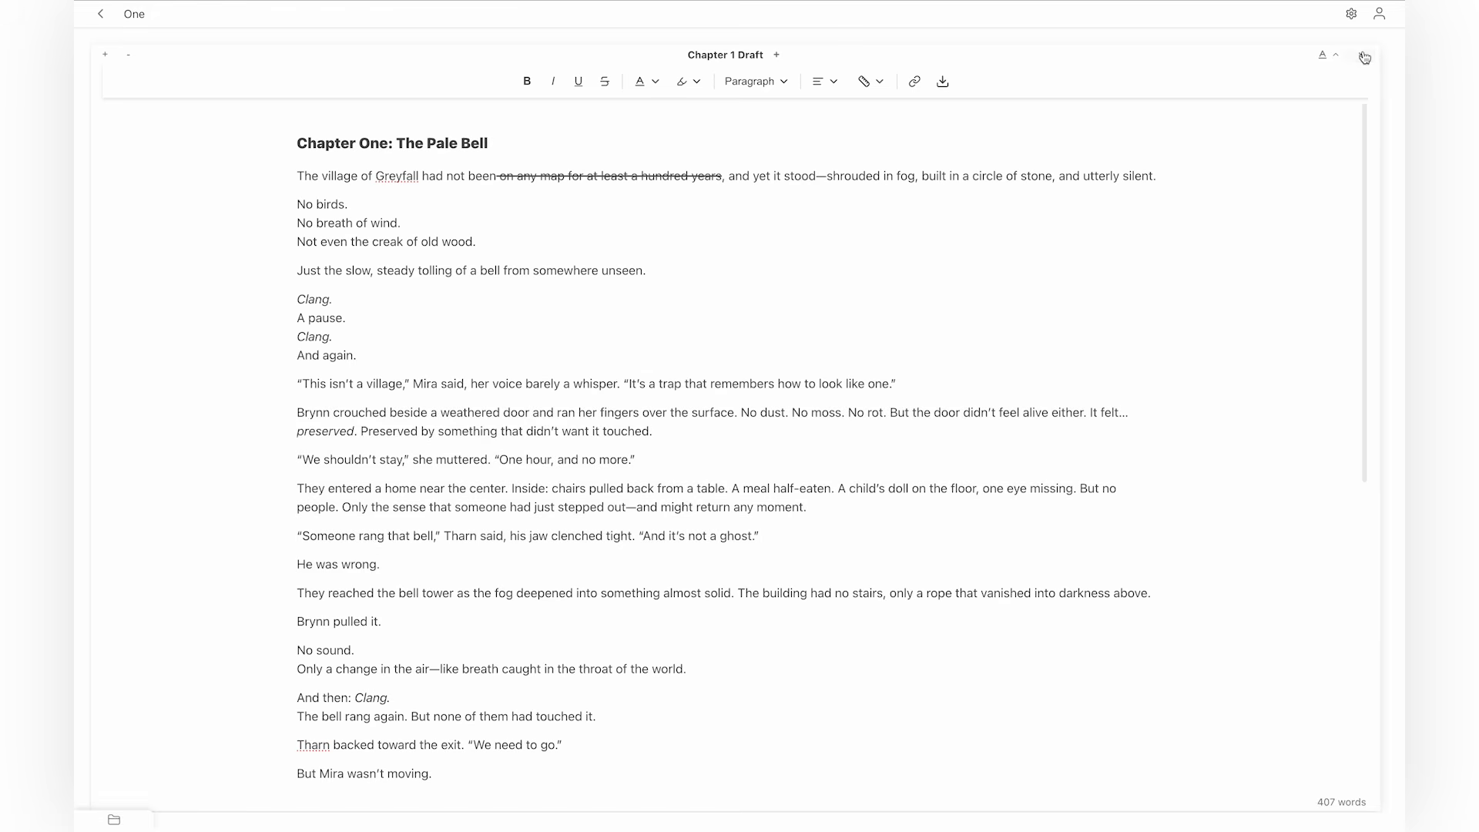
# Close Chapter 1 Draft, open the Wiki from the project files, and colour the Saturn category pink.
pyautogui.click(1360, 55)
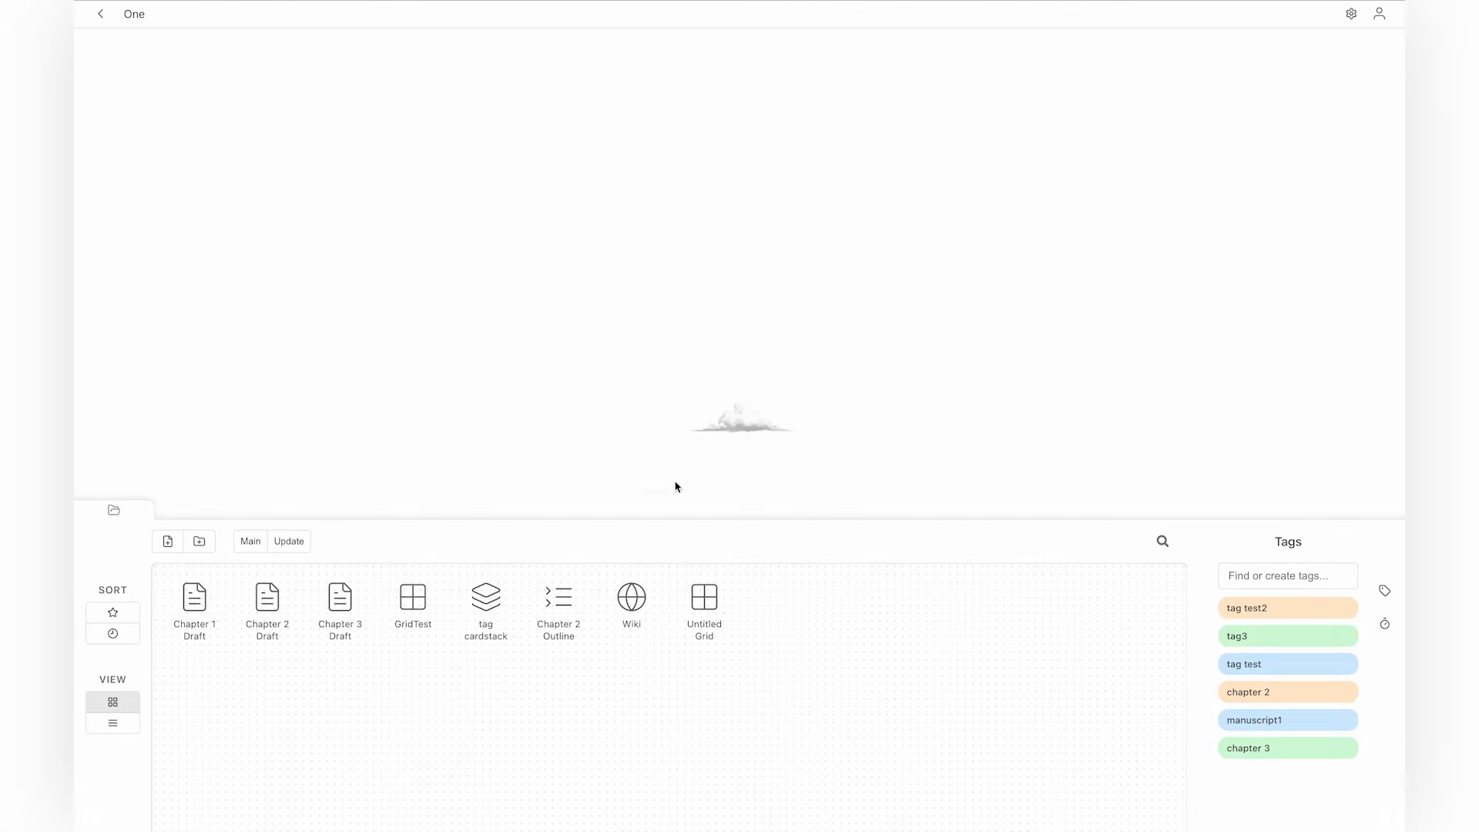
pyautogui.doubleClick(630, 589)
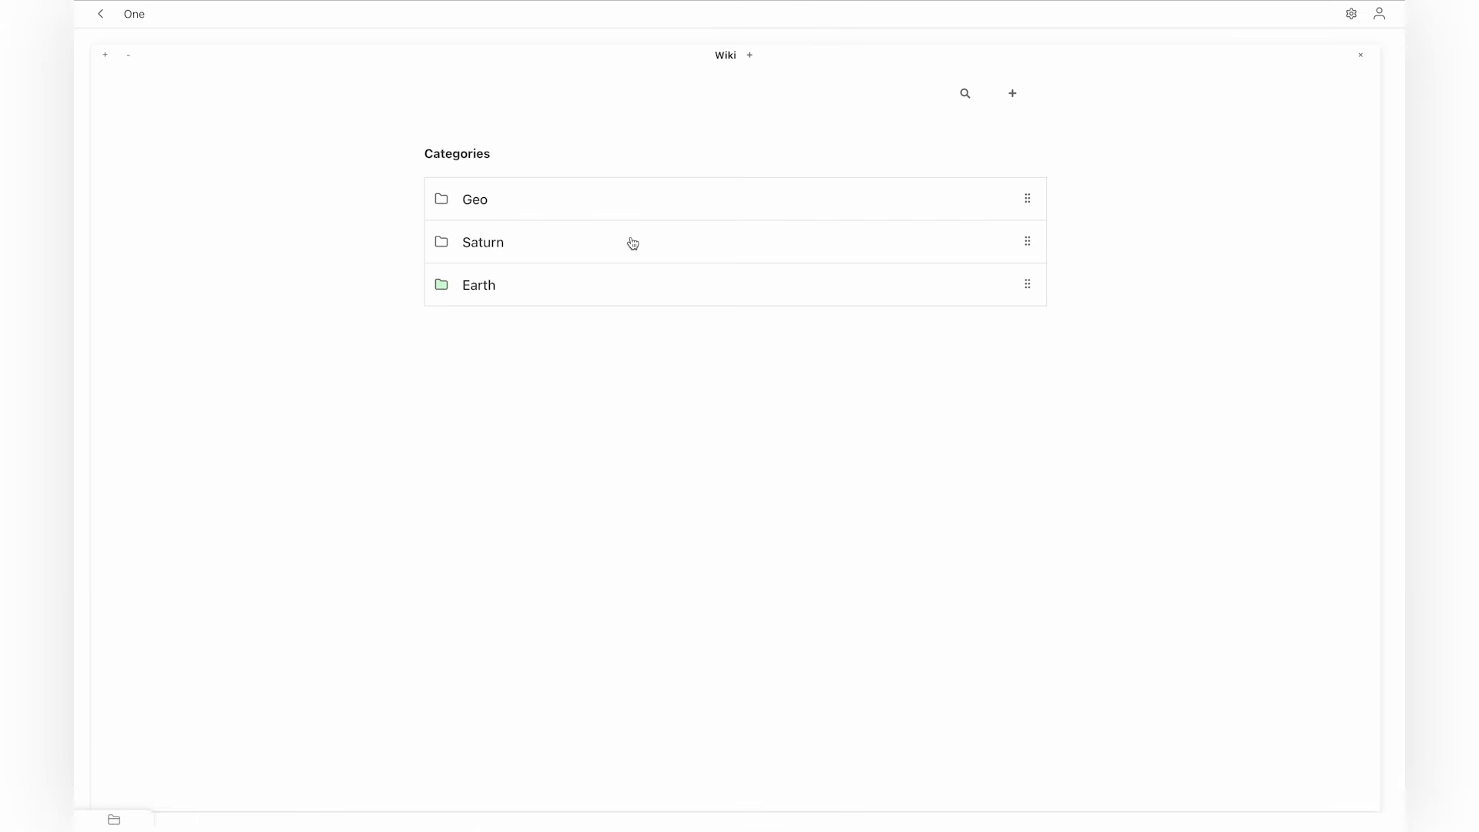
pyautogui.rightClick(538, 253)
pyautogui.click(642, 264)
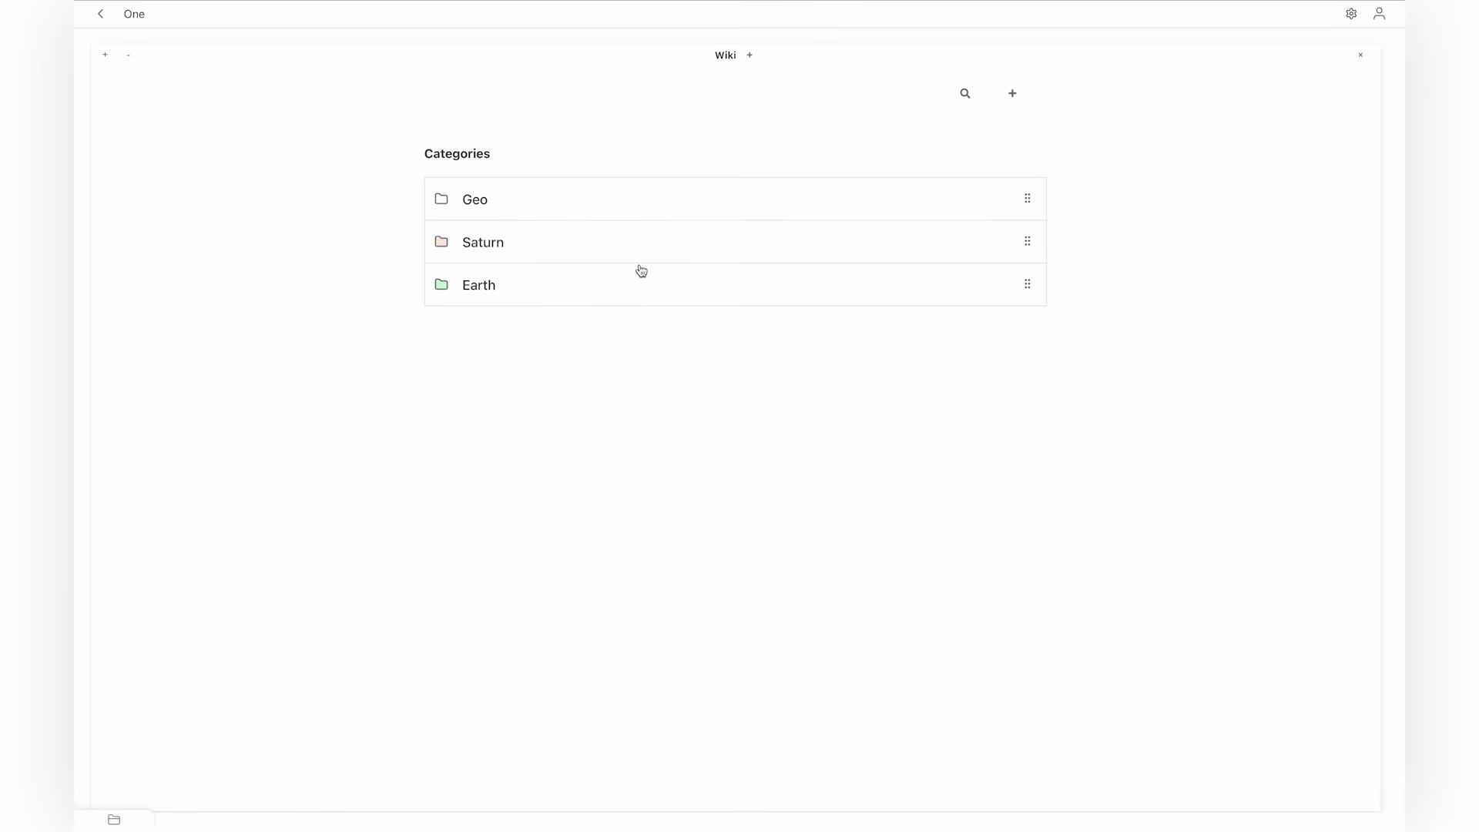
# Colour the Geo category yellow, and look over its rename and delete options before dismissing them.
pyautogui.rightClick(571, 208)
pyautogui.click(624, 220)
pyautogui.rightClick(646, 200)
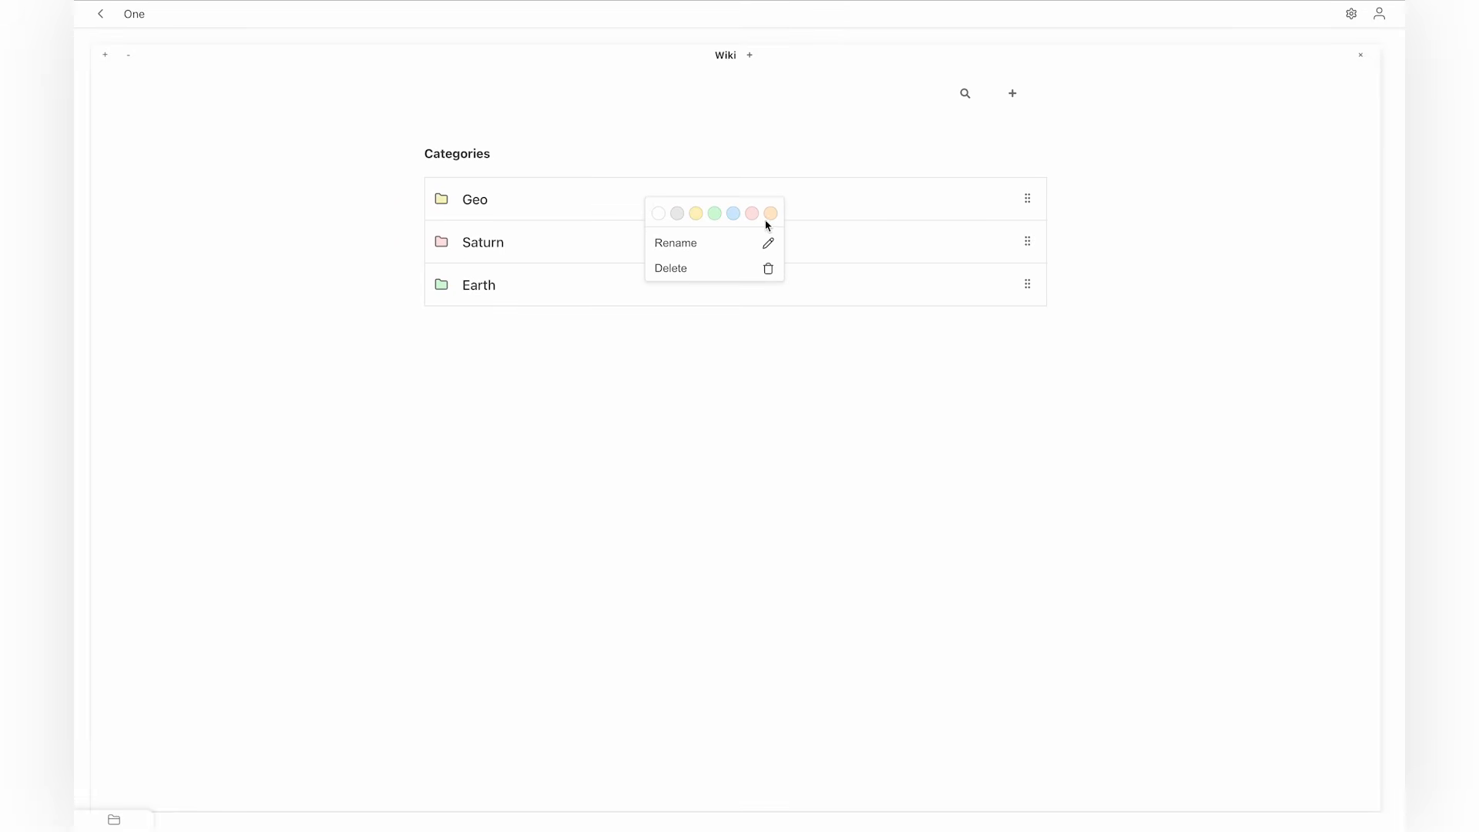
pyautogui.click(726, 154)
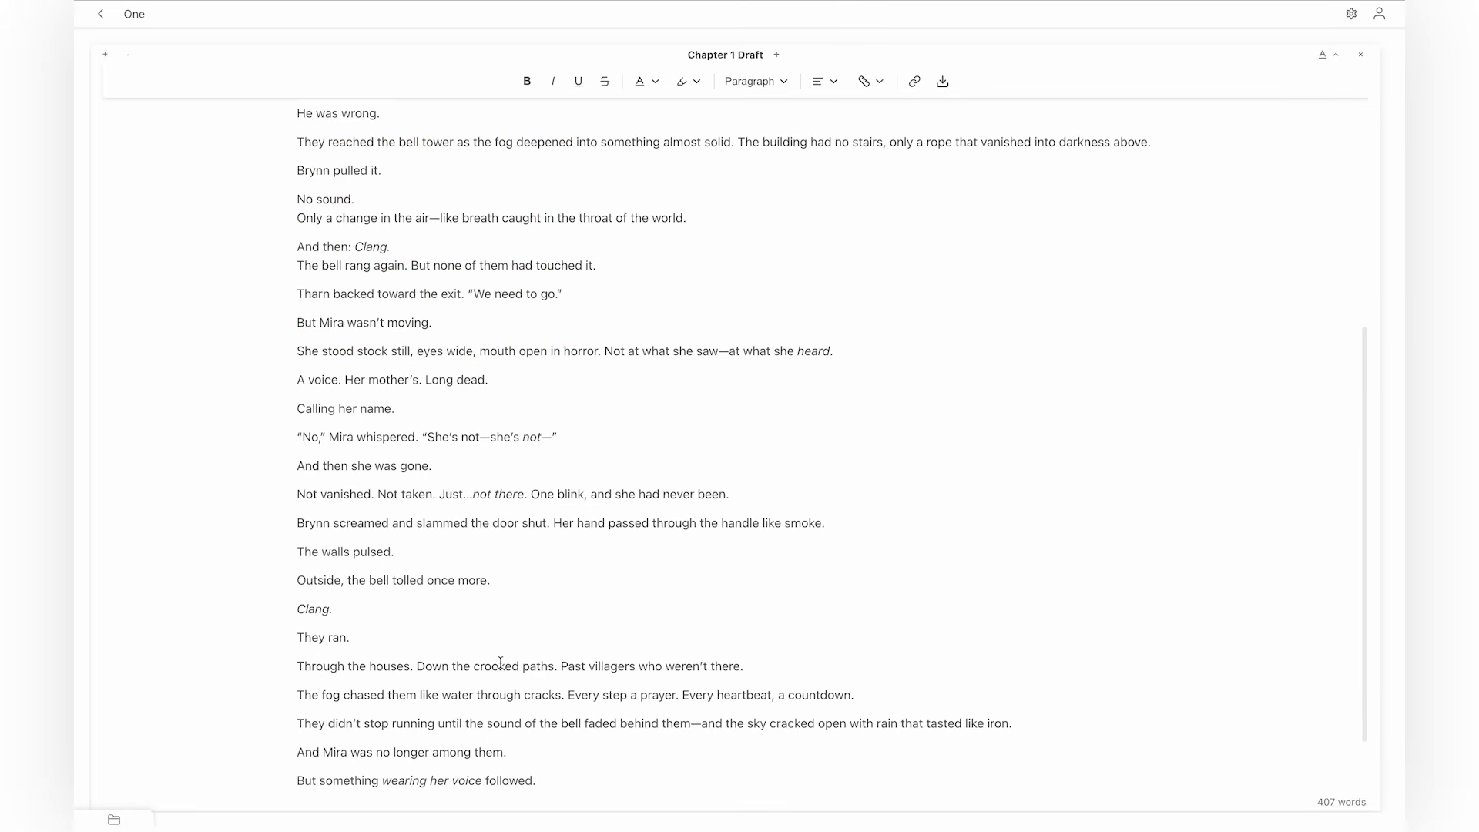
pyautogui.scroll(-2, 493, 666)
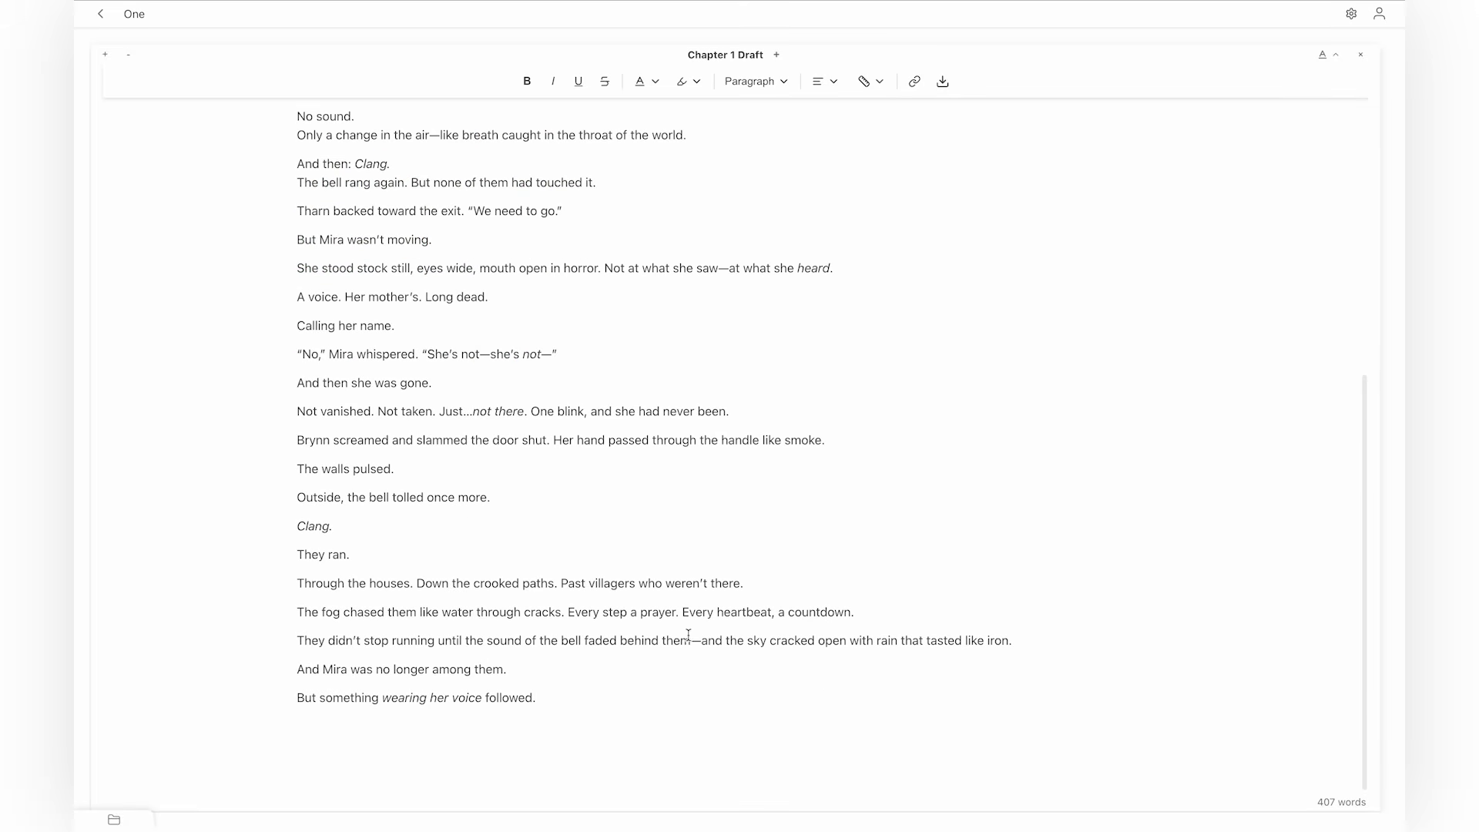
pyautogui.scroll(1, 687, 635)
pyautogui.scroll(4, 686, 635)
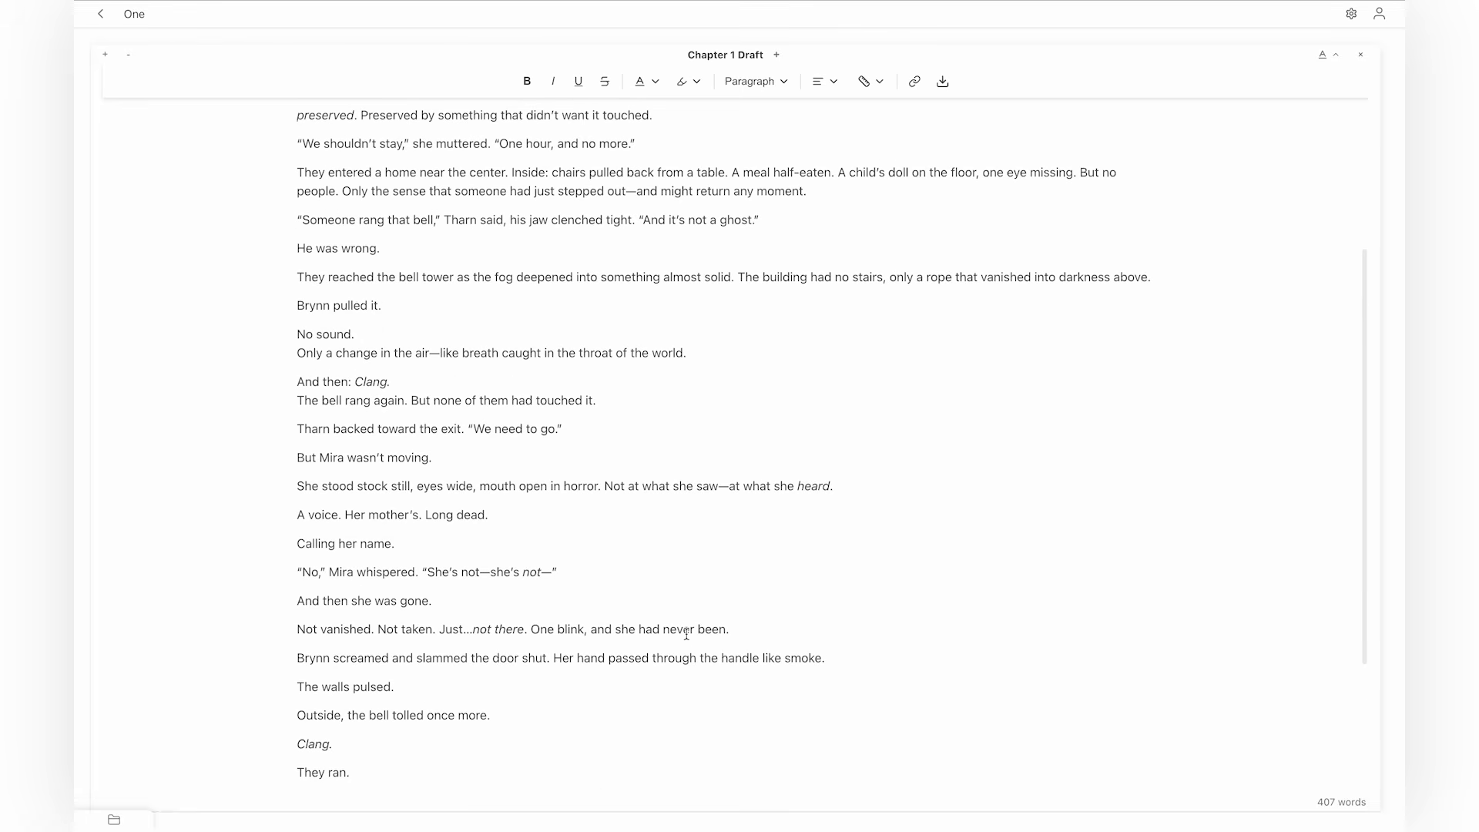
pyautogui.scroll(-3, 691, 675)
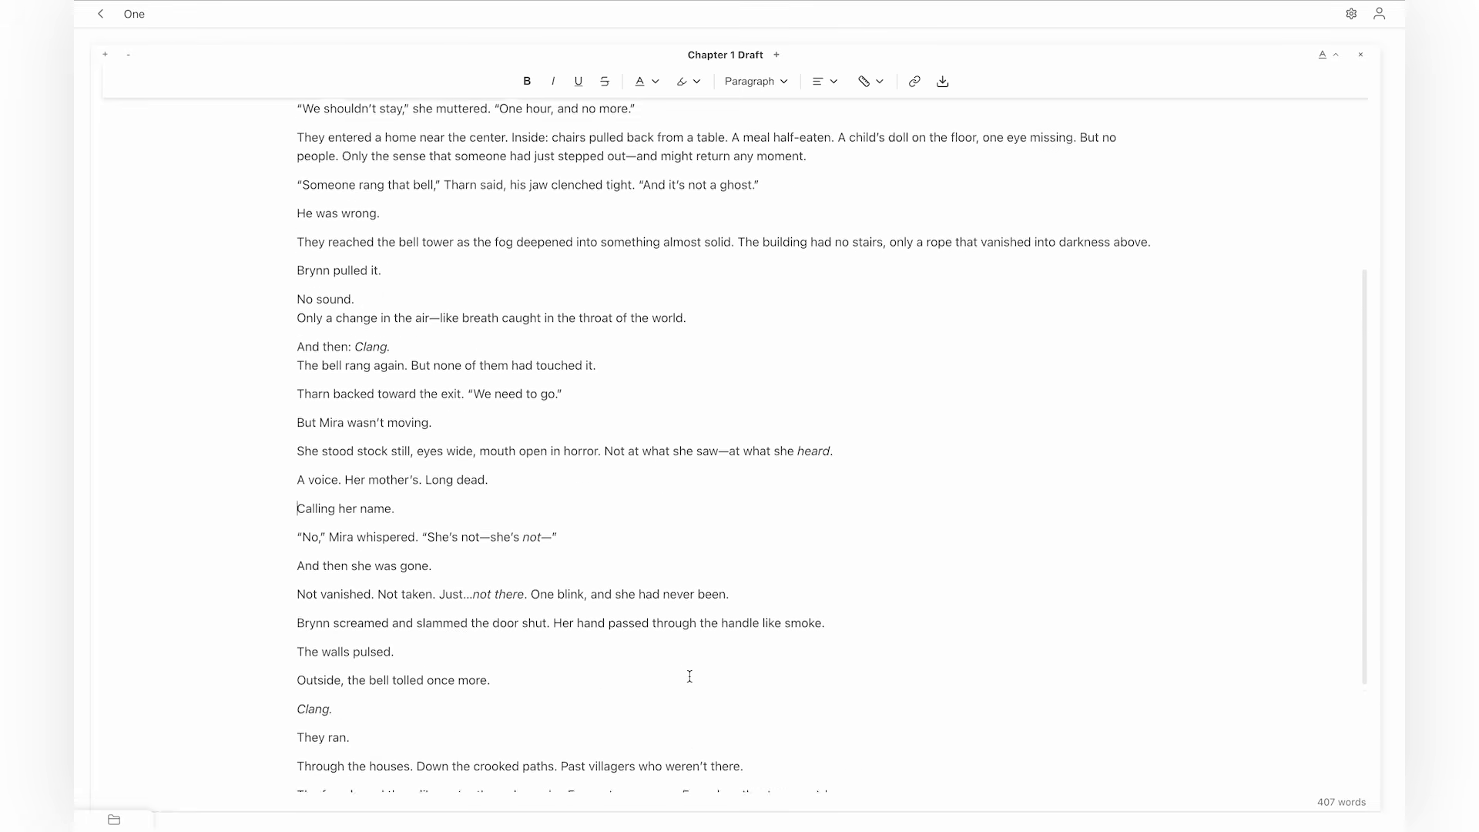